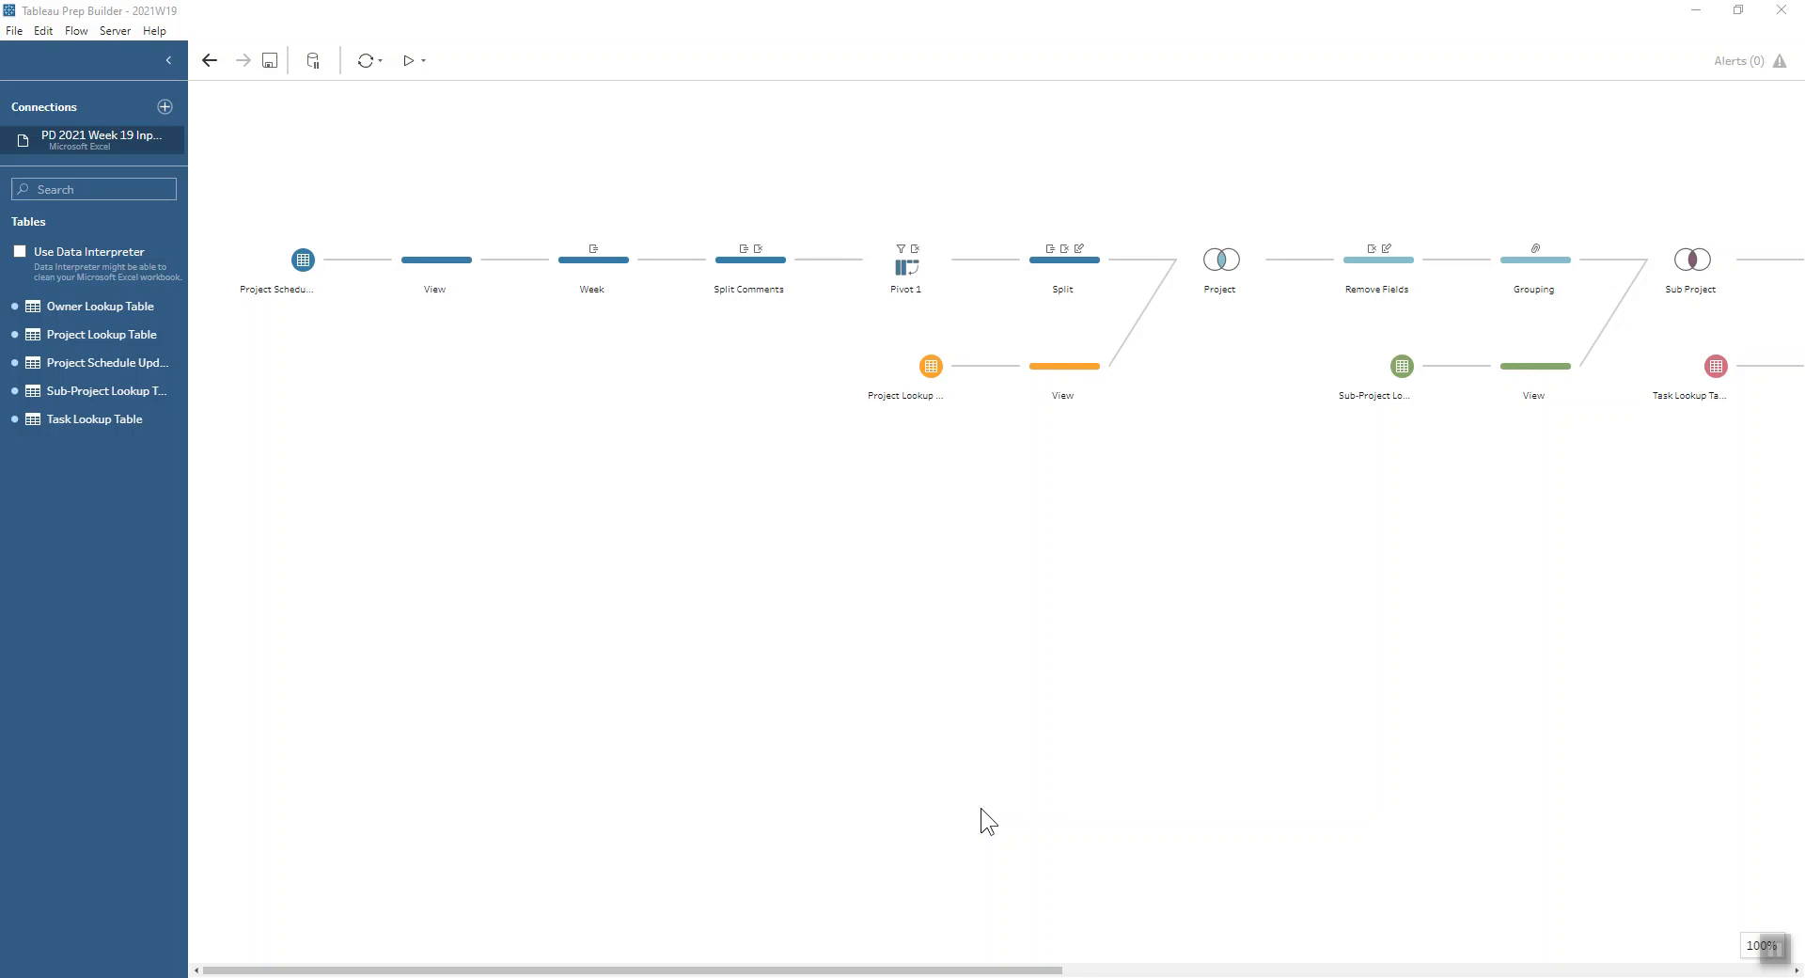
Inspect the Week and Commentary source fields in the first View step, and open the Week step's calculated field for editing
left_click(444, 275)
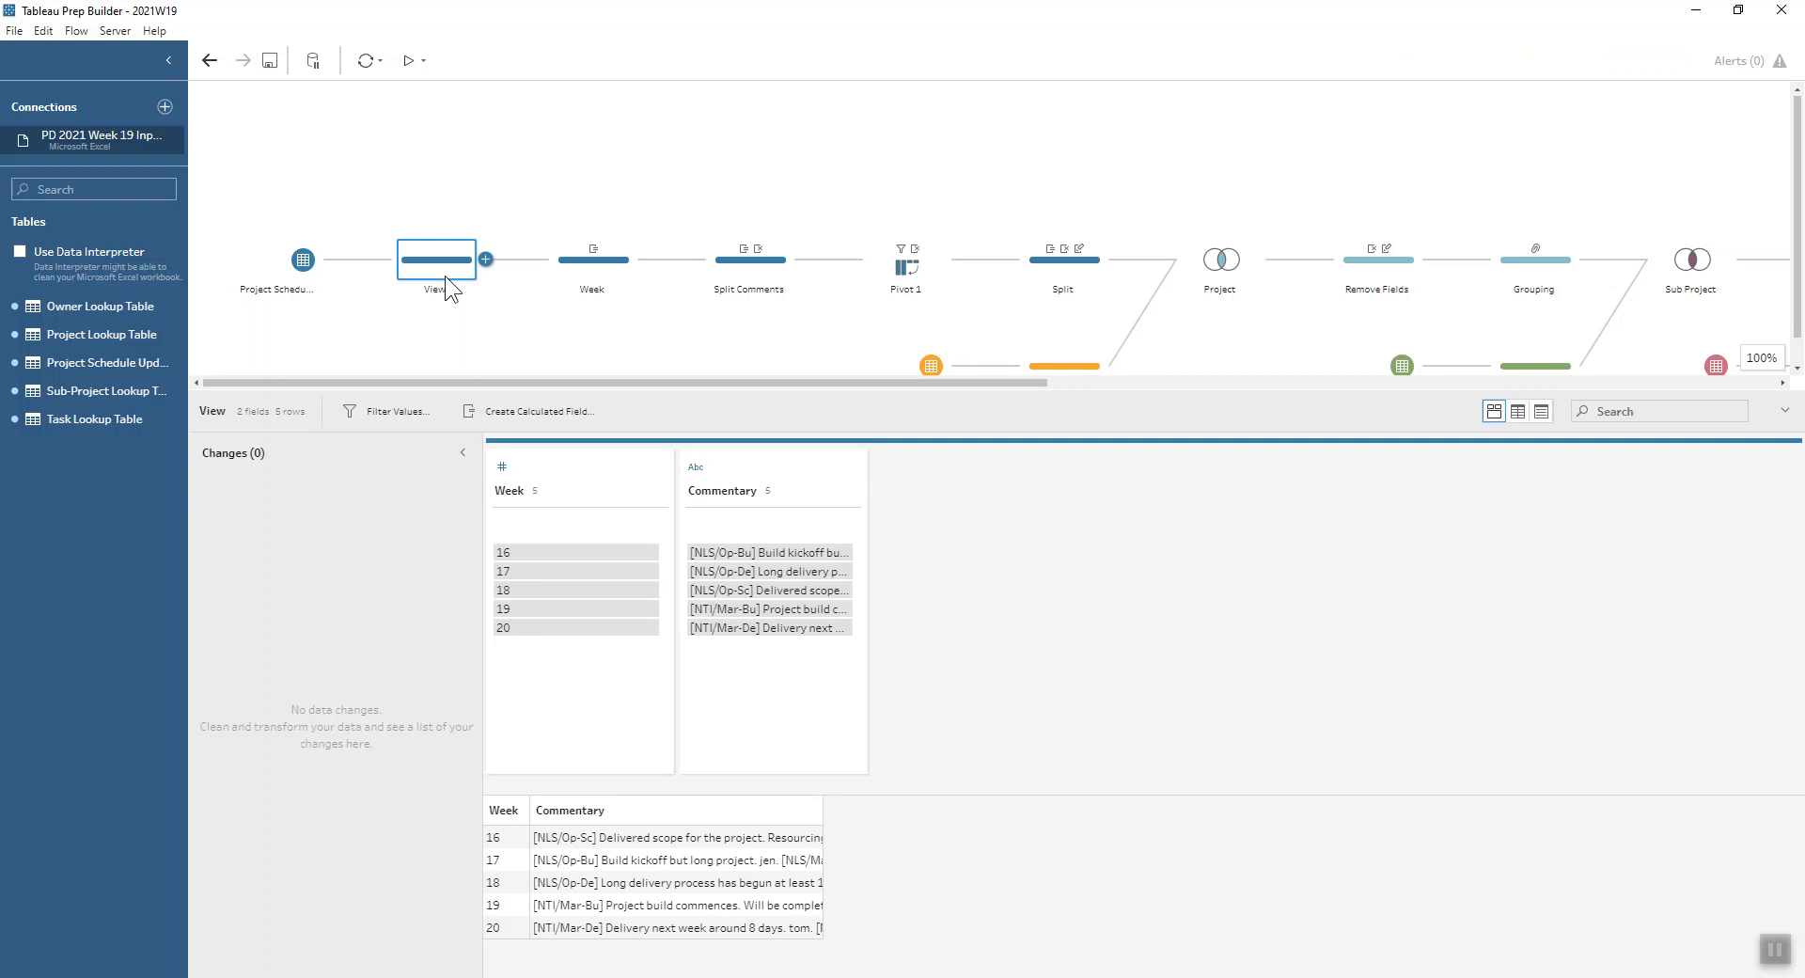
left_click(586, 267)
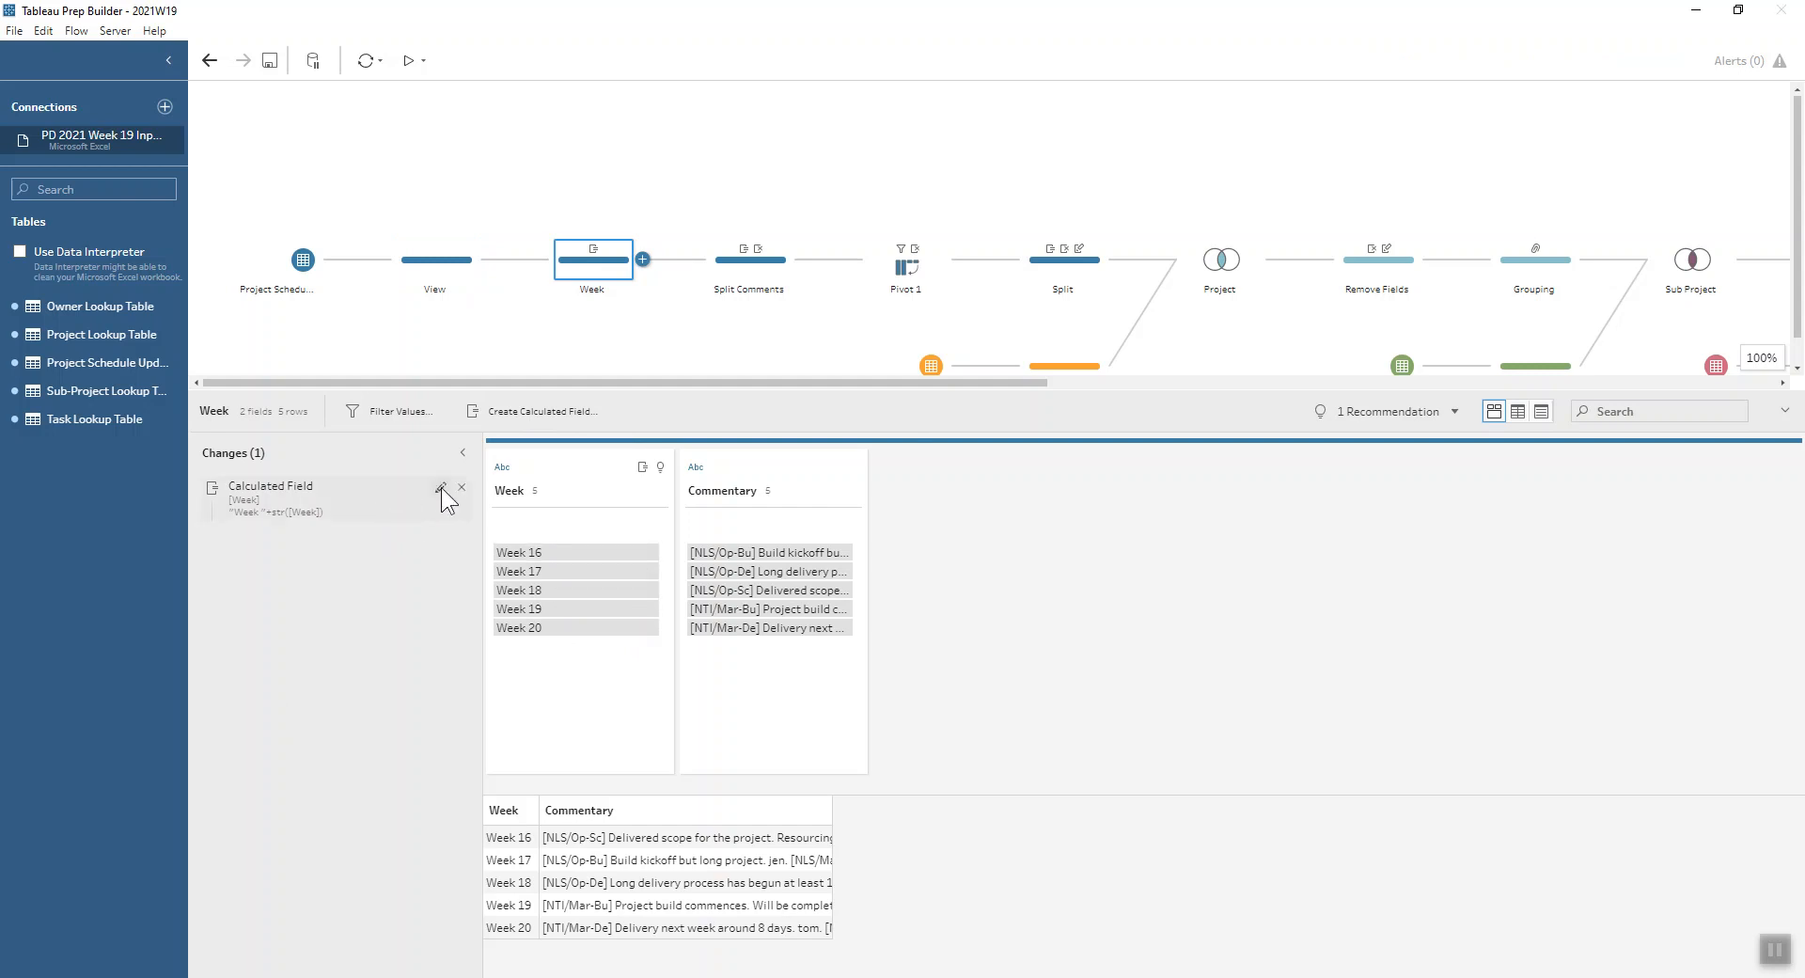
left_click(440, 487)
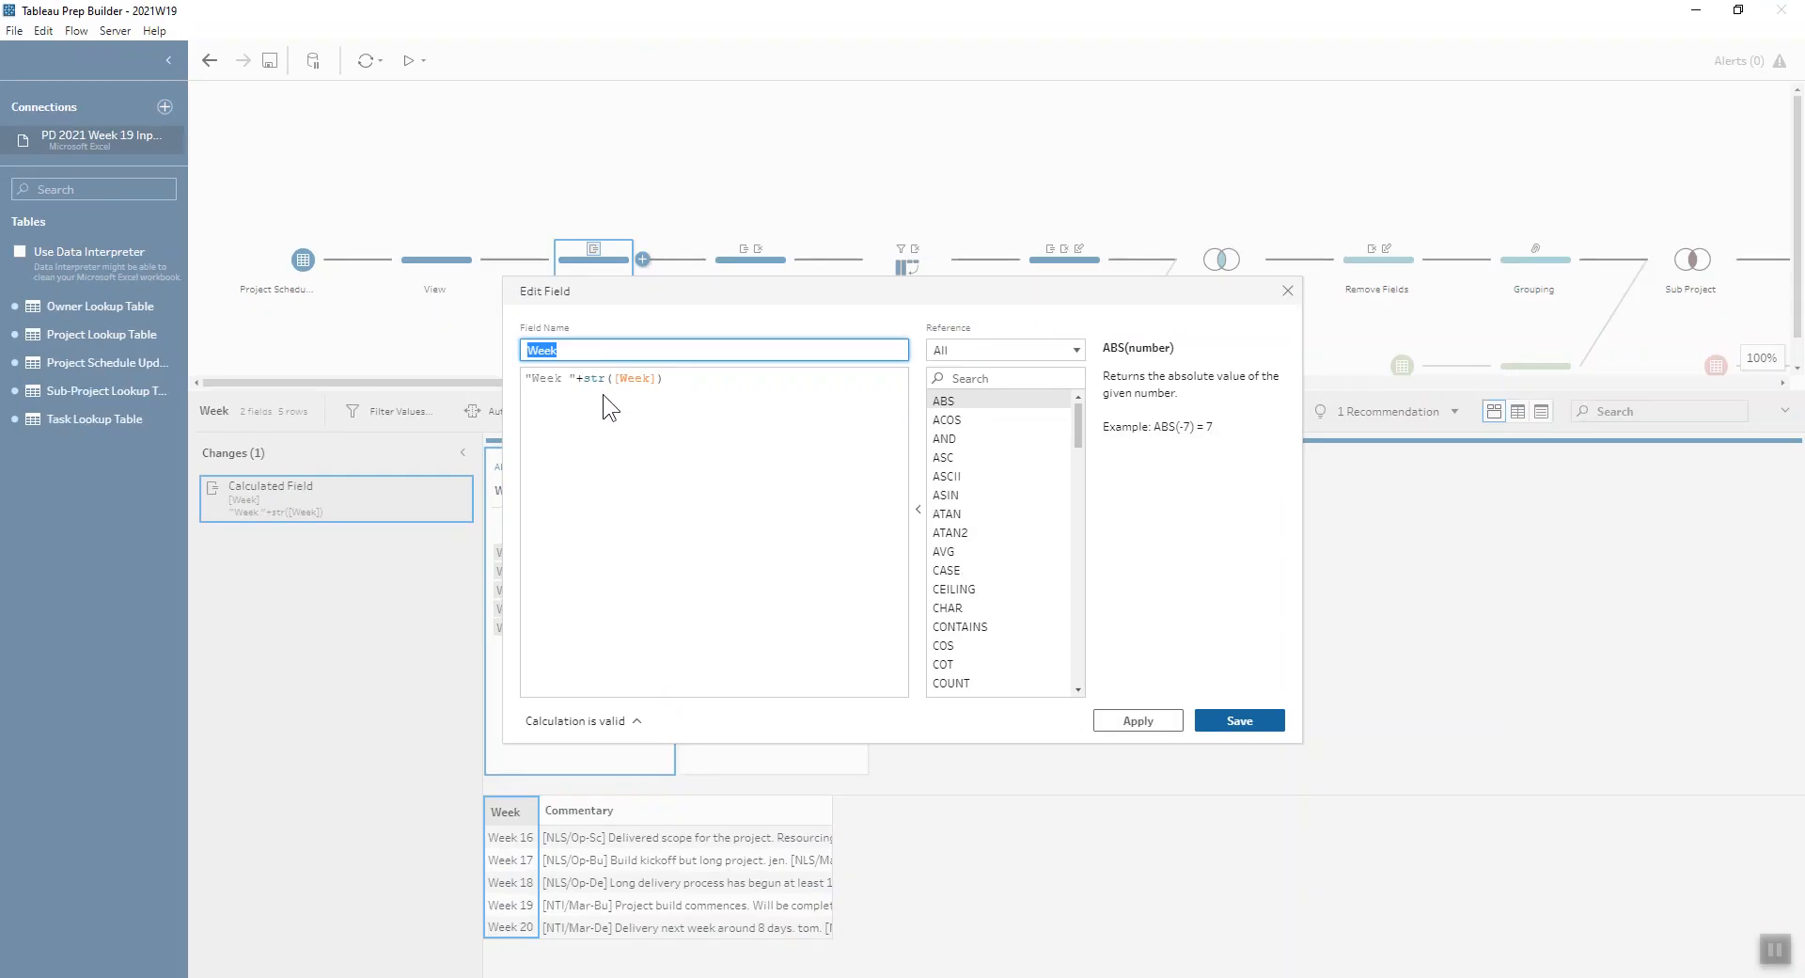
Try the Week formula without the str function, show its validation details, and restore and save it as "Week "+str([Week])
left_click(590, 308)
key("BackSpace")
key("BackSpace")
key("BackSpace")
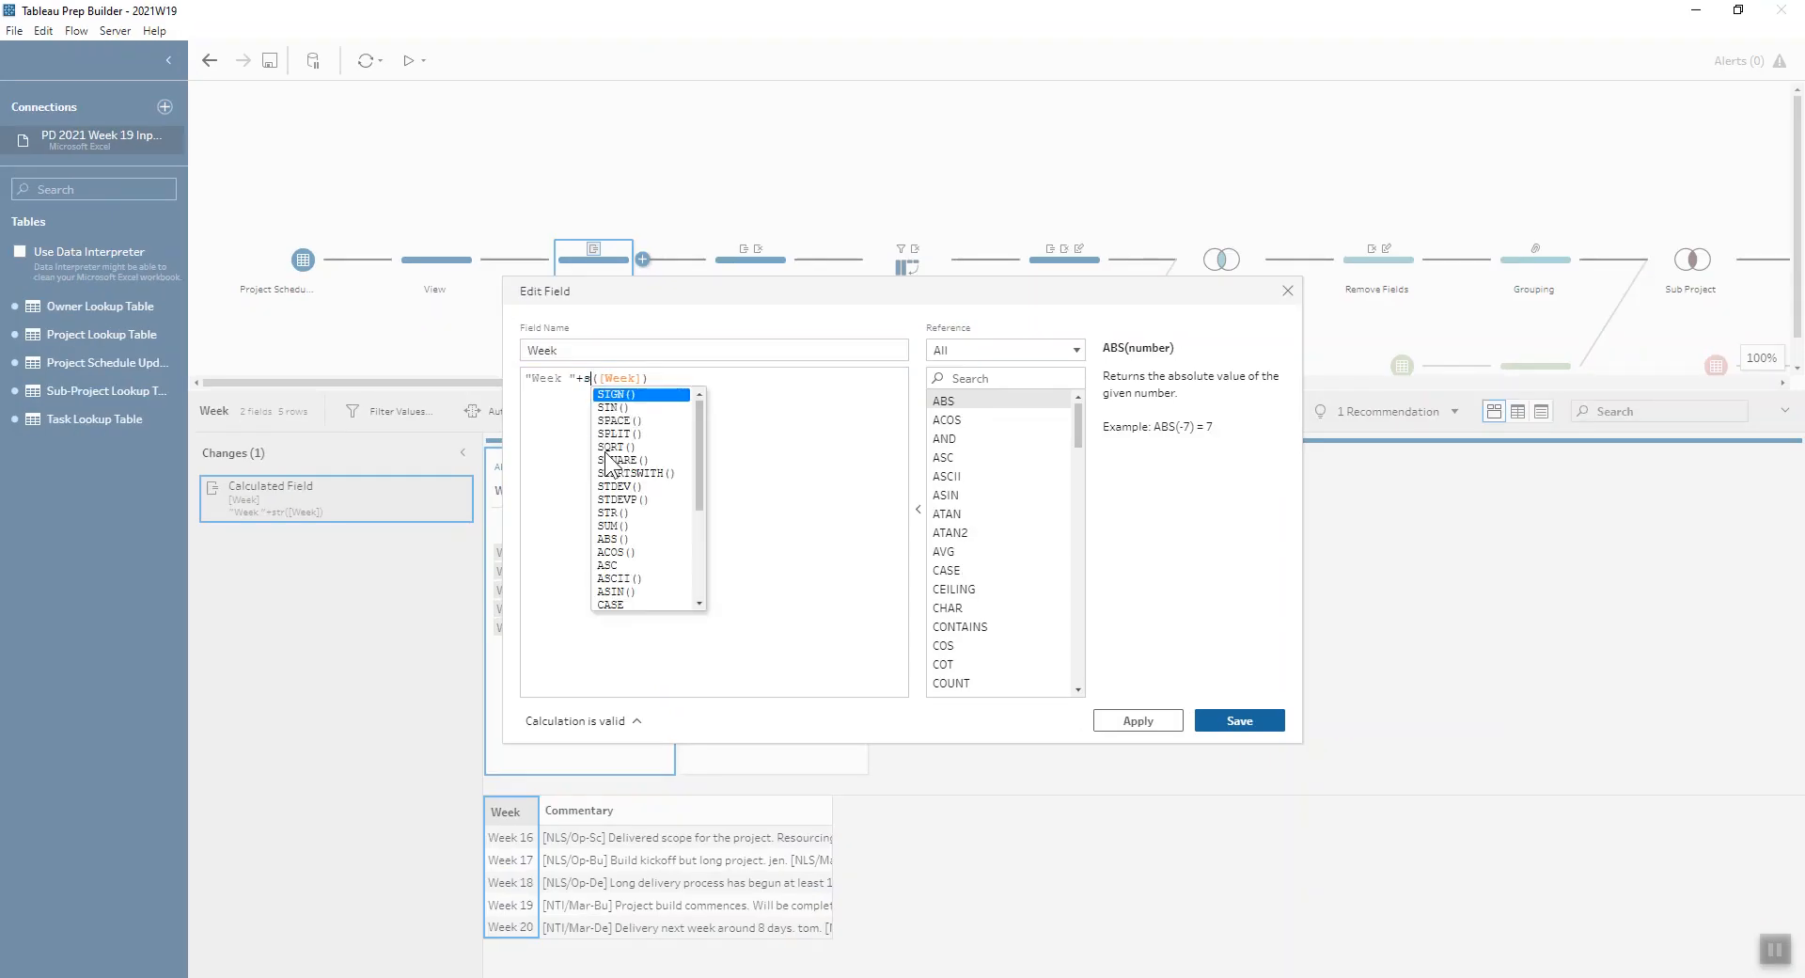
left_click(574, 721)
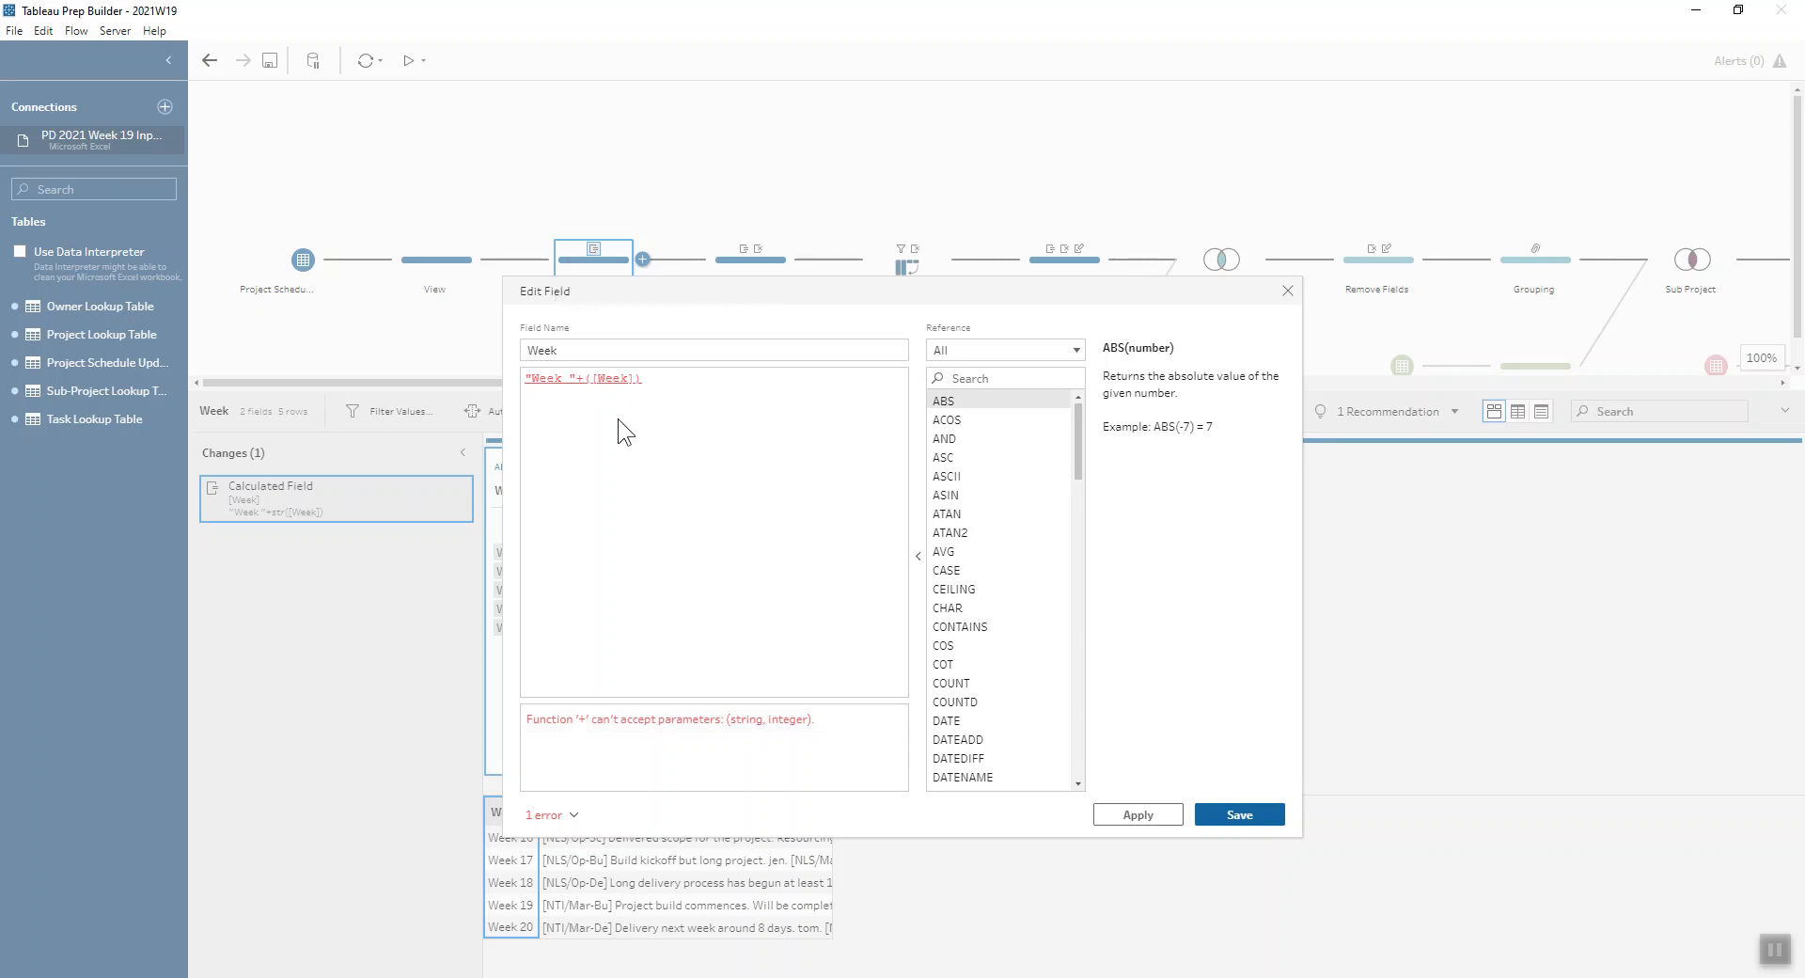
type("str")
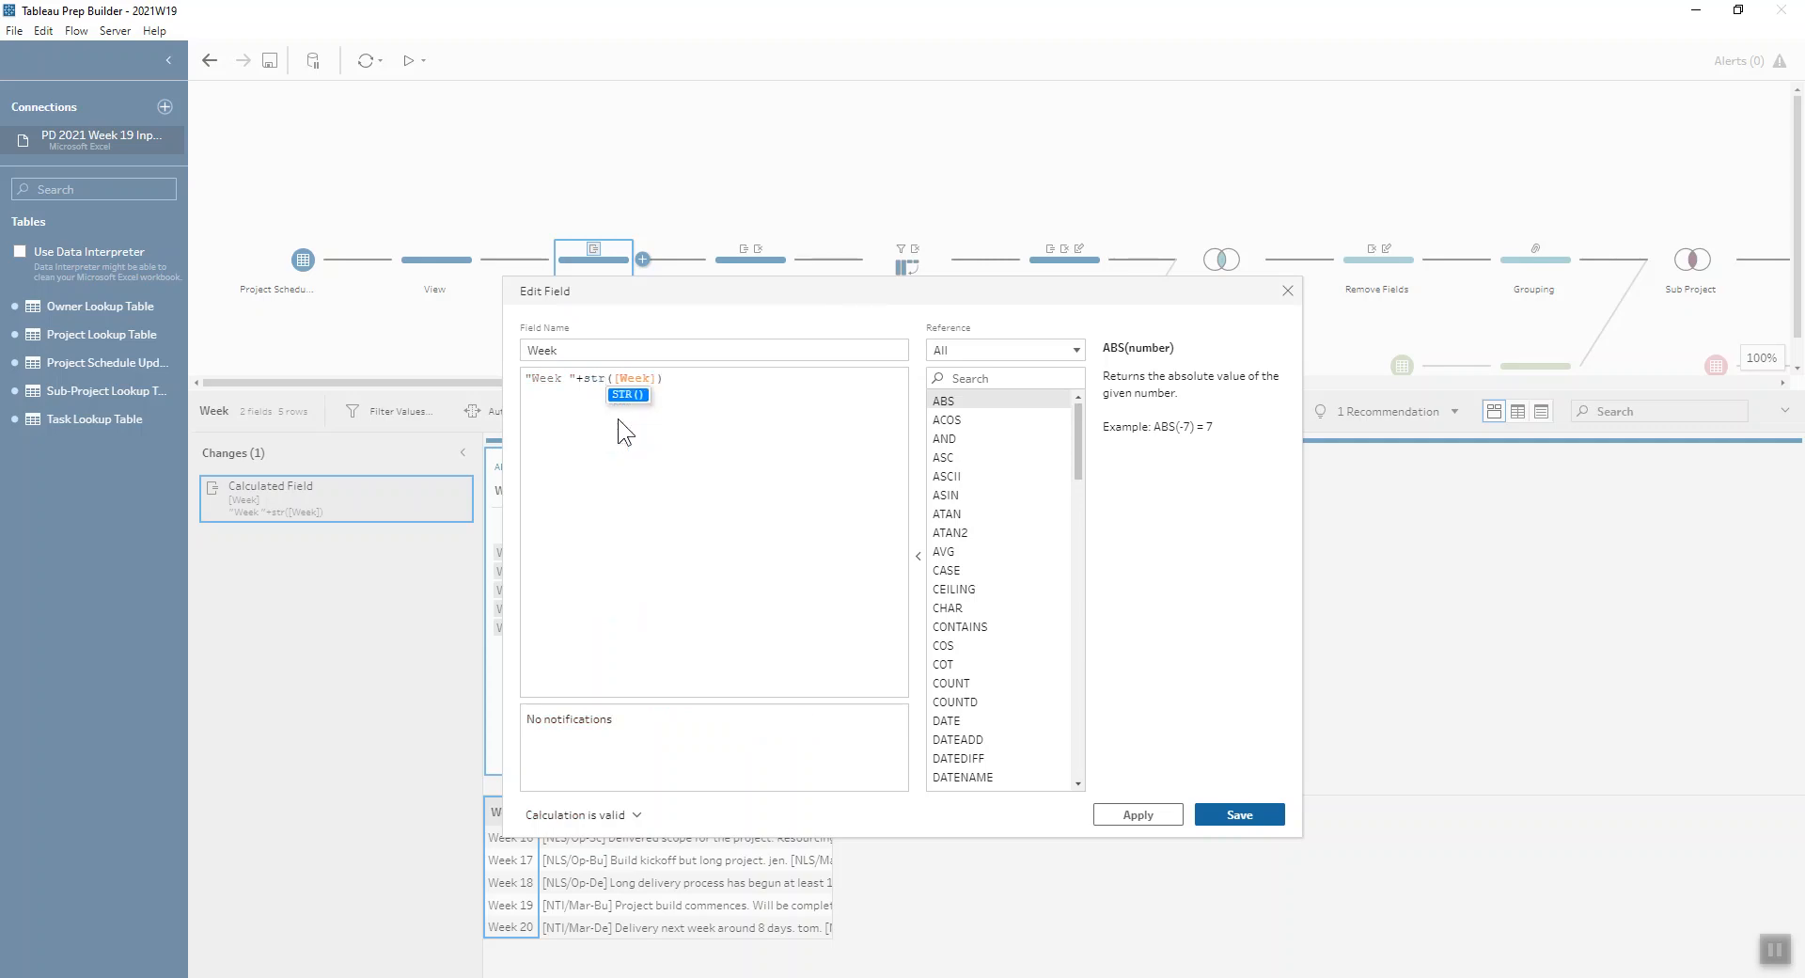
left_click(1254, 818)
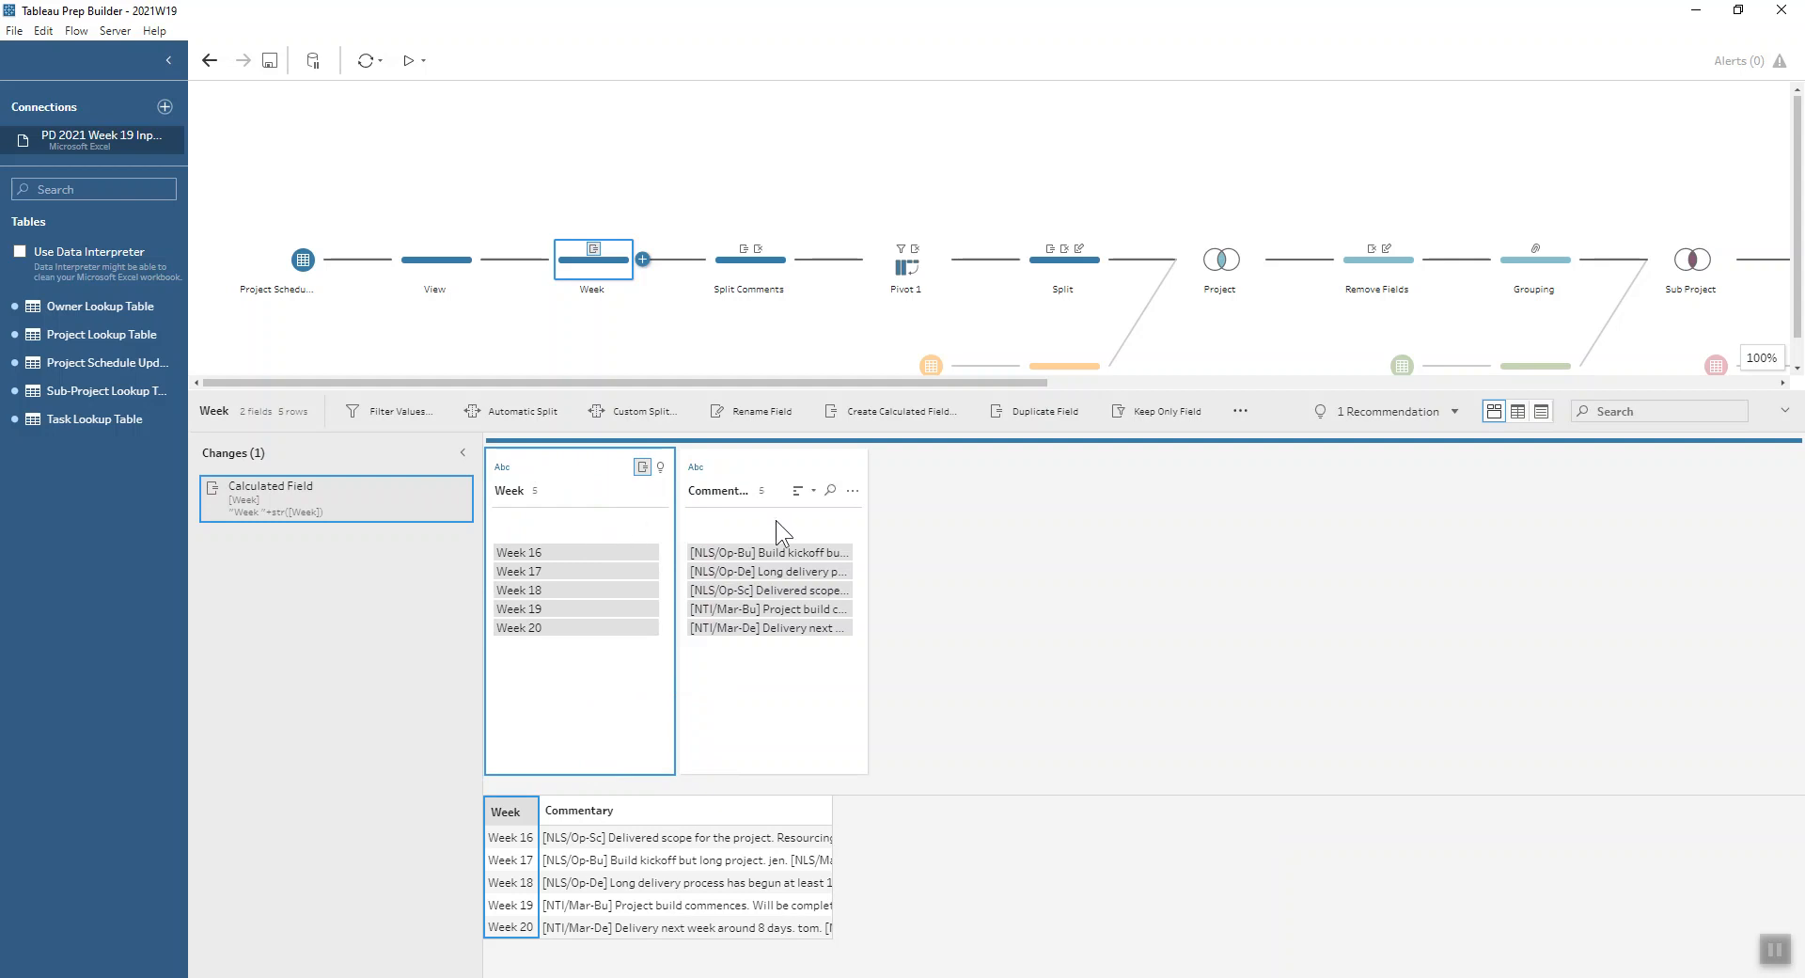
Widen the Commentary column in the data grid to read the full comments, and narrow it again
left_click(787, 459)
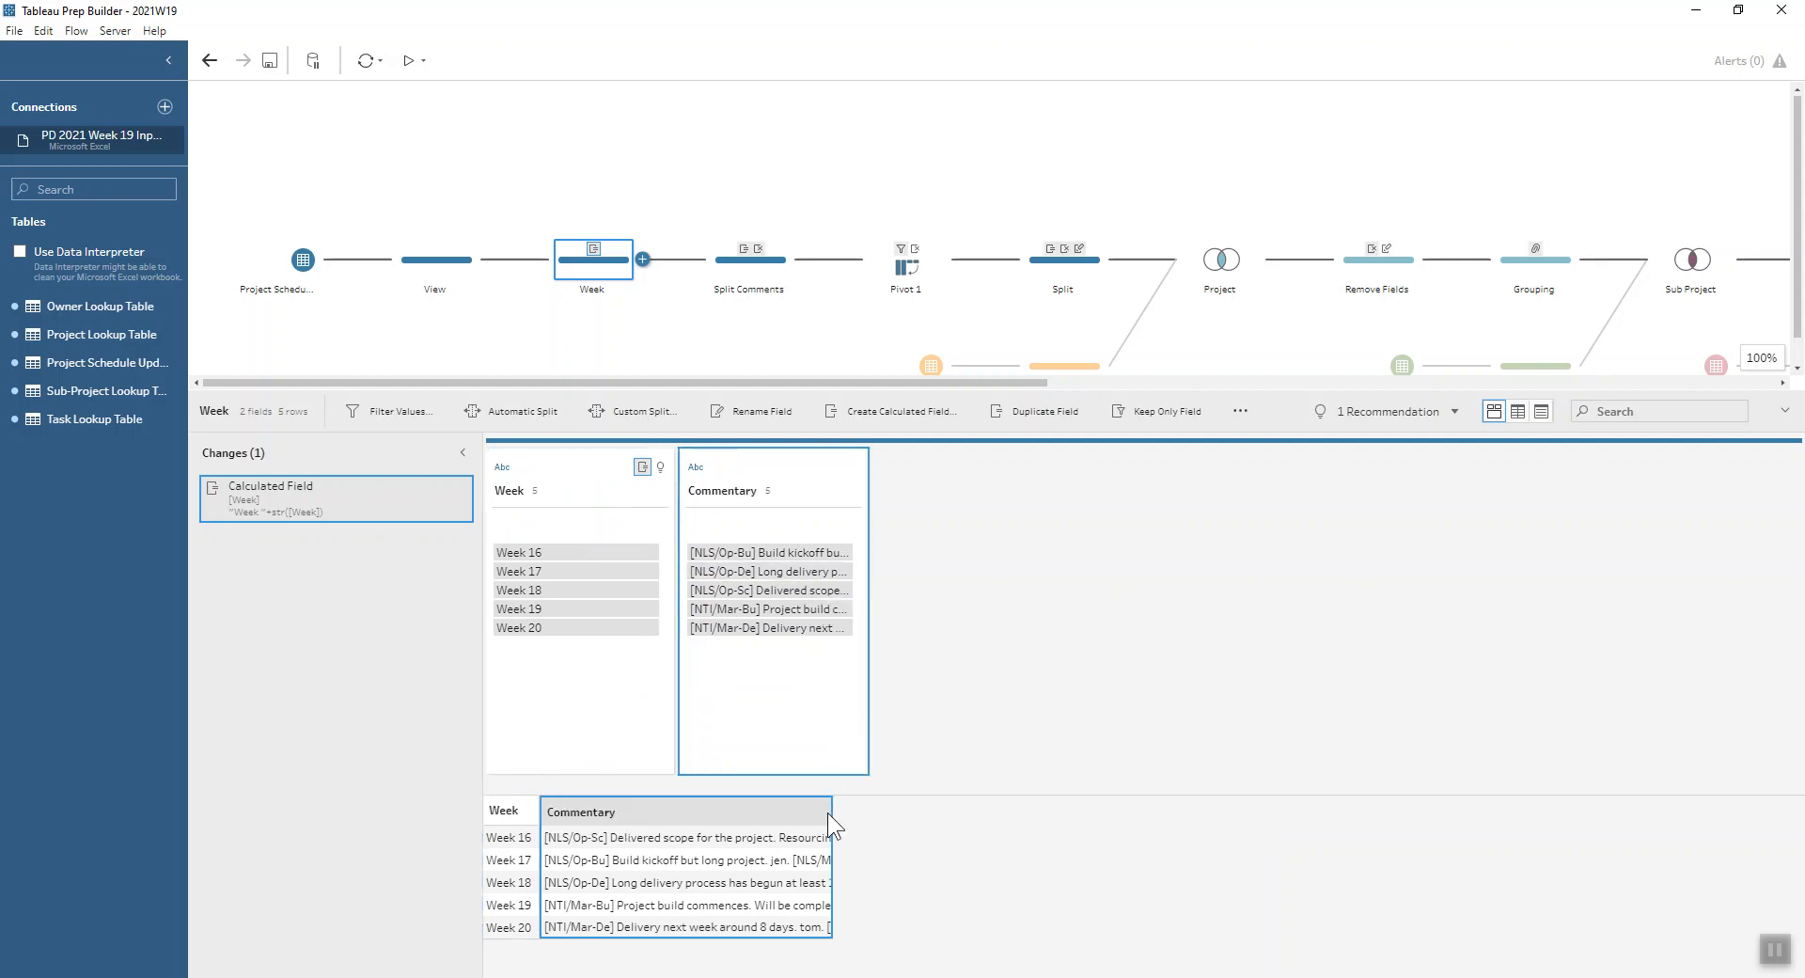
left_click_drag(831, 814, 1674, 844)
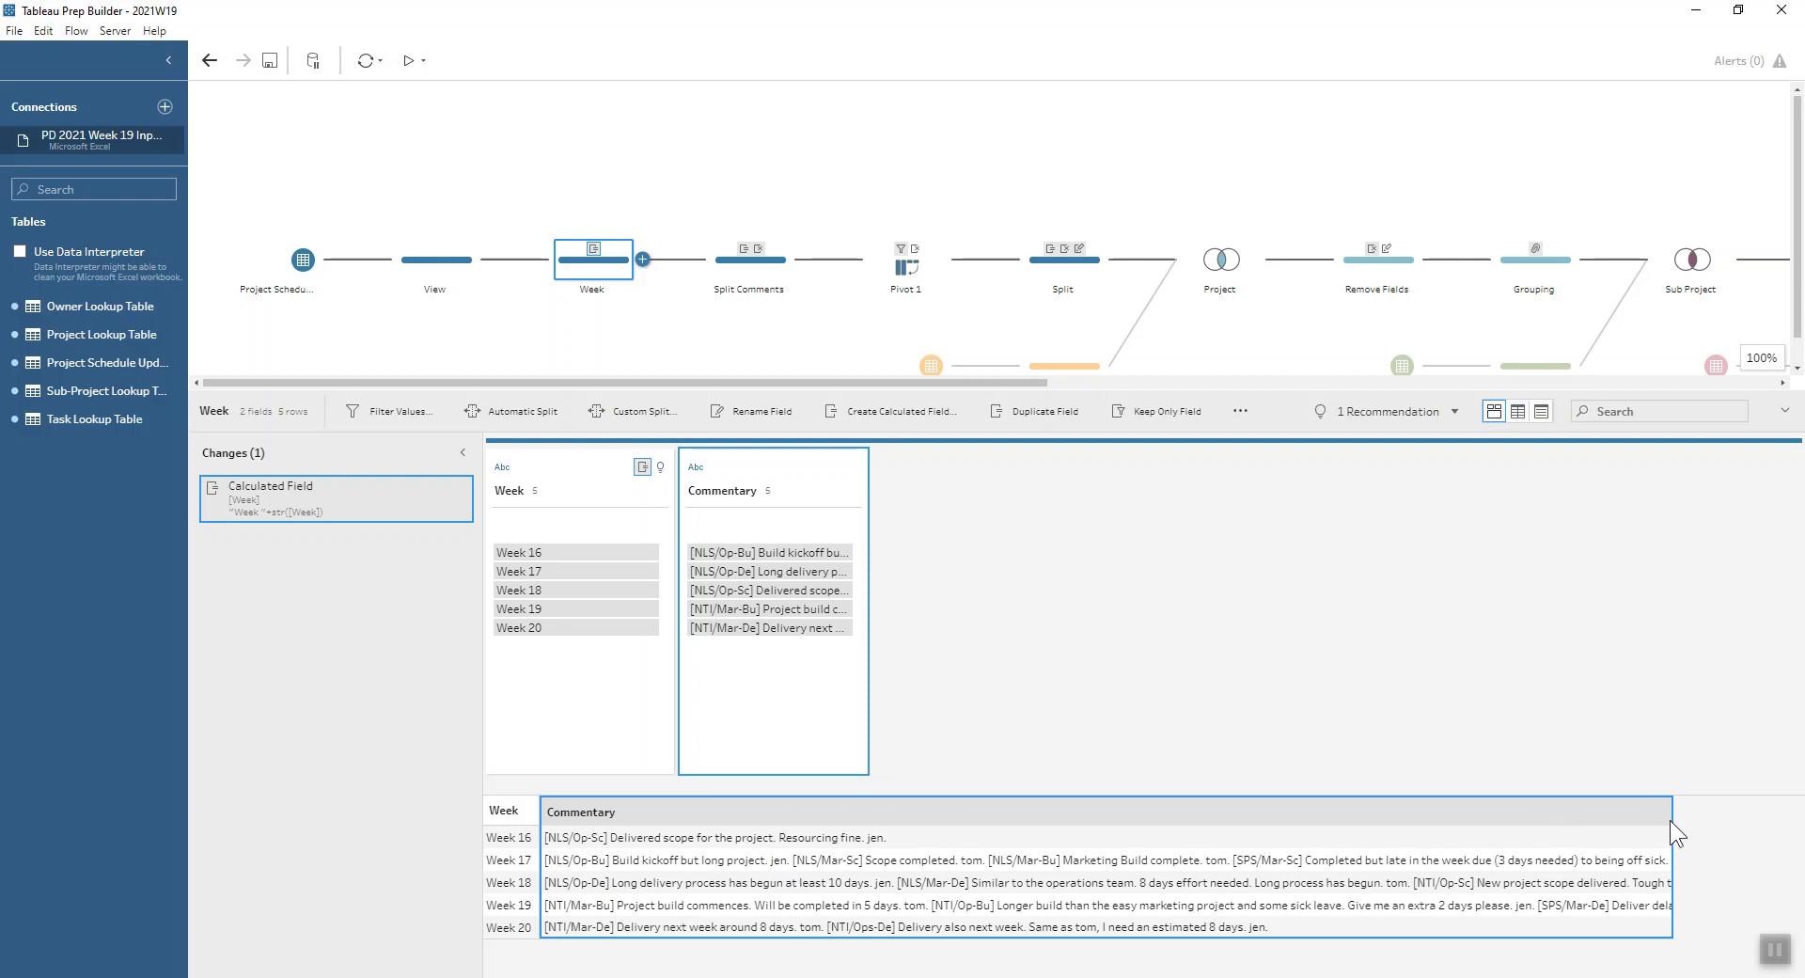
left_click_drag(1673, 821, 784, 908)
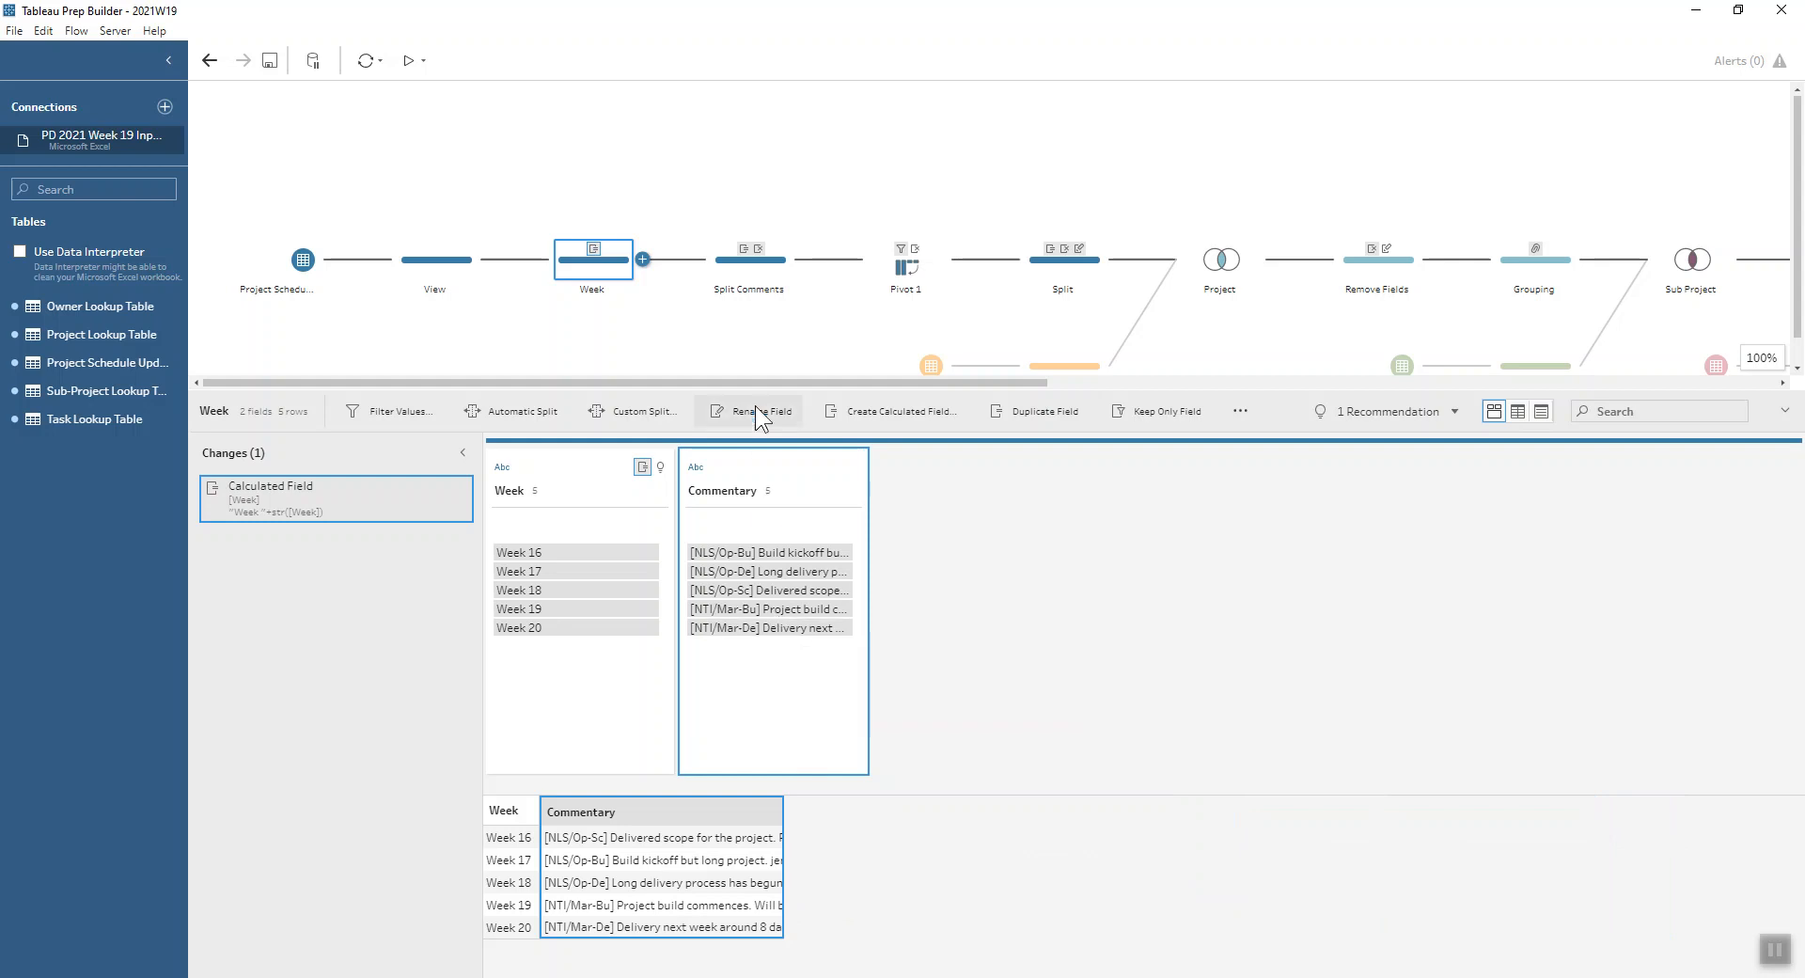
Set up a custom split of the Week step's Commentary field using separator "[" for all fields, and cancel it
left_click(741, 267)
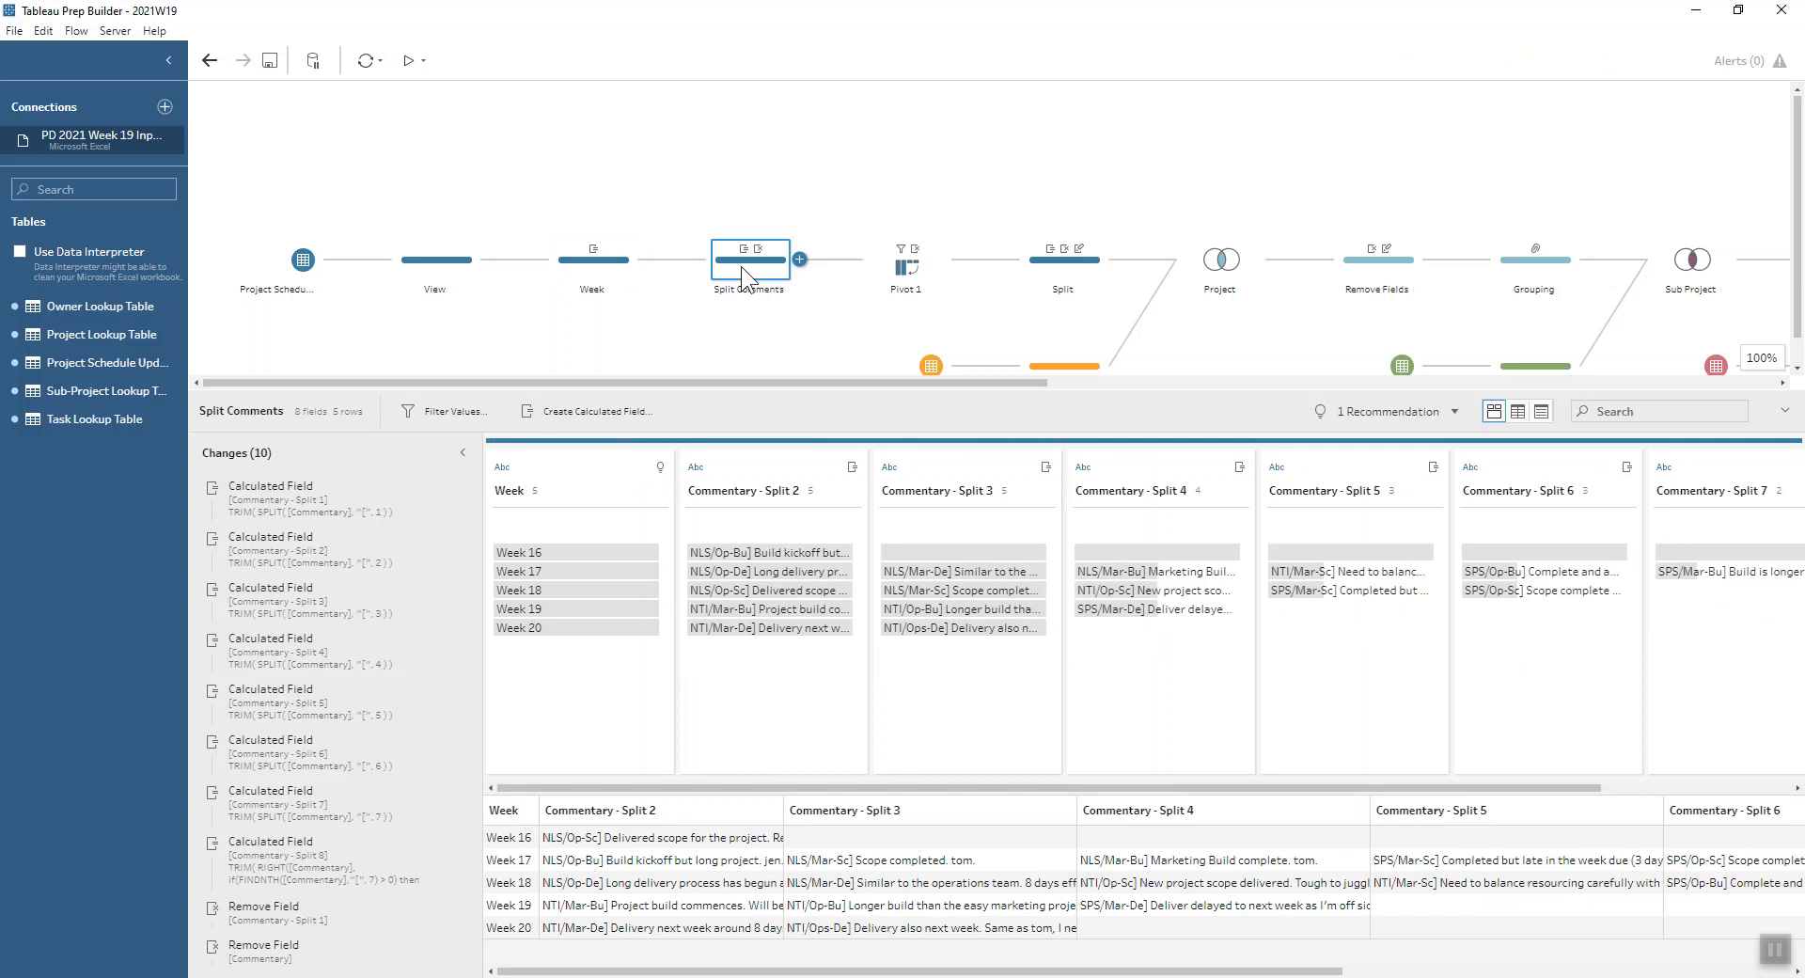
left_click(600, 273)
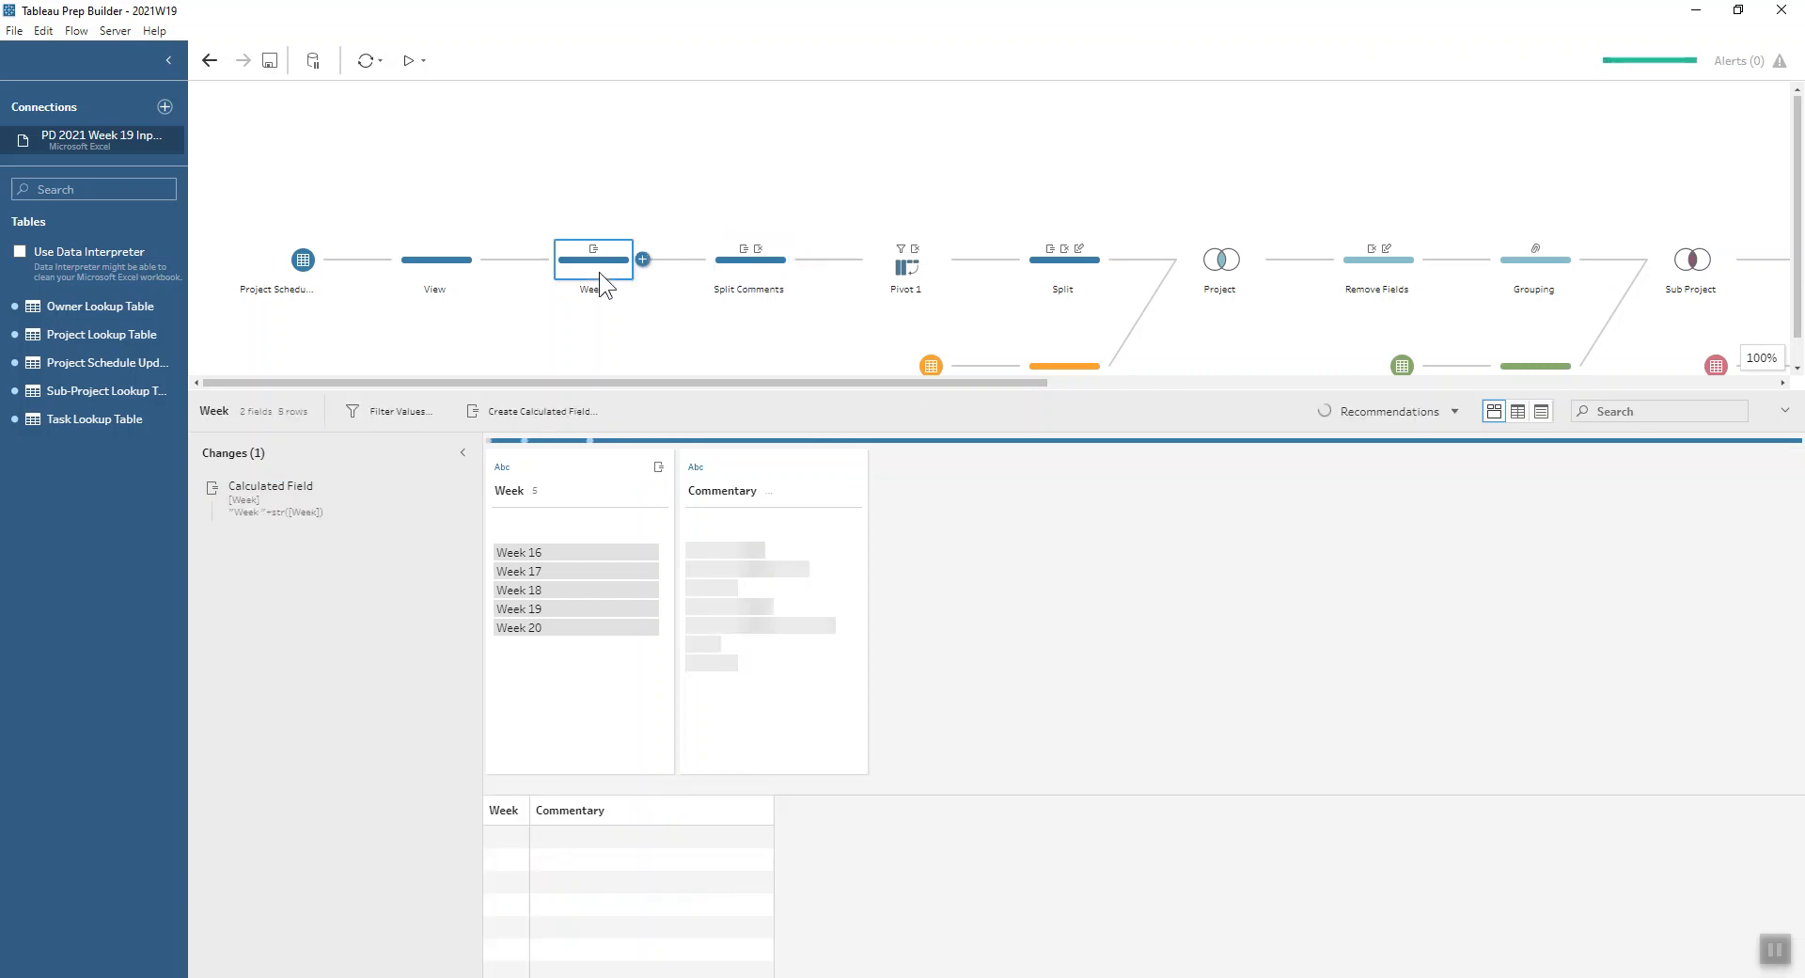
left_click(851, 490)
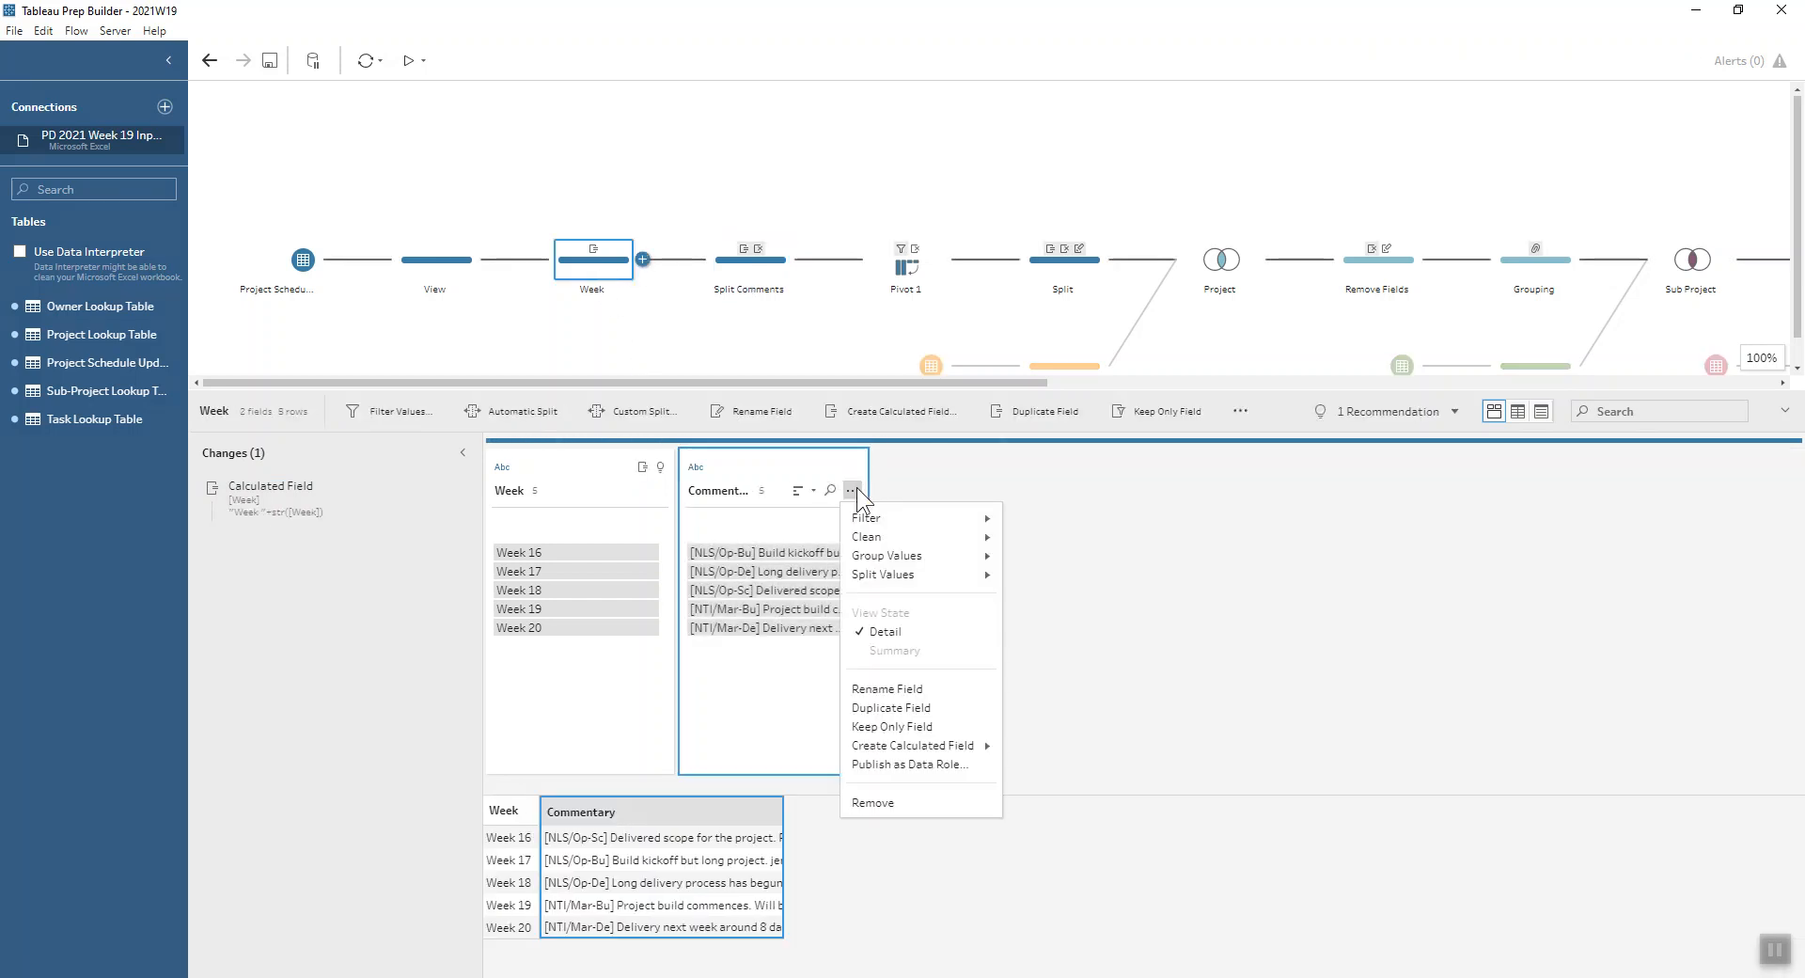
mouse_move(917, 572)
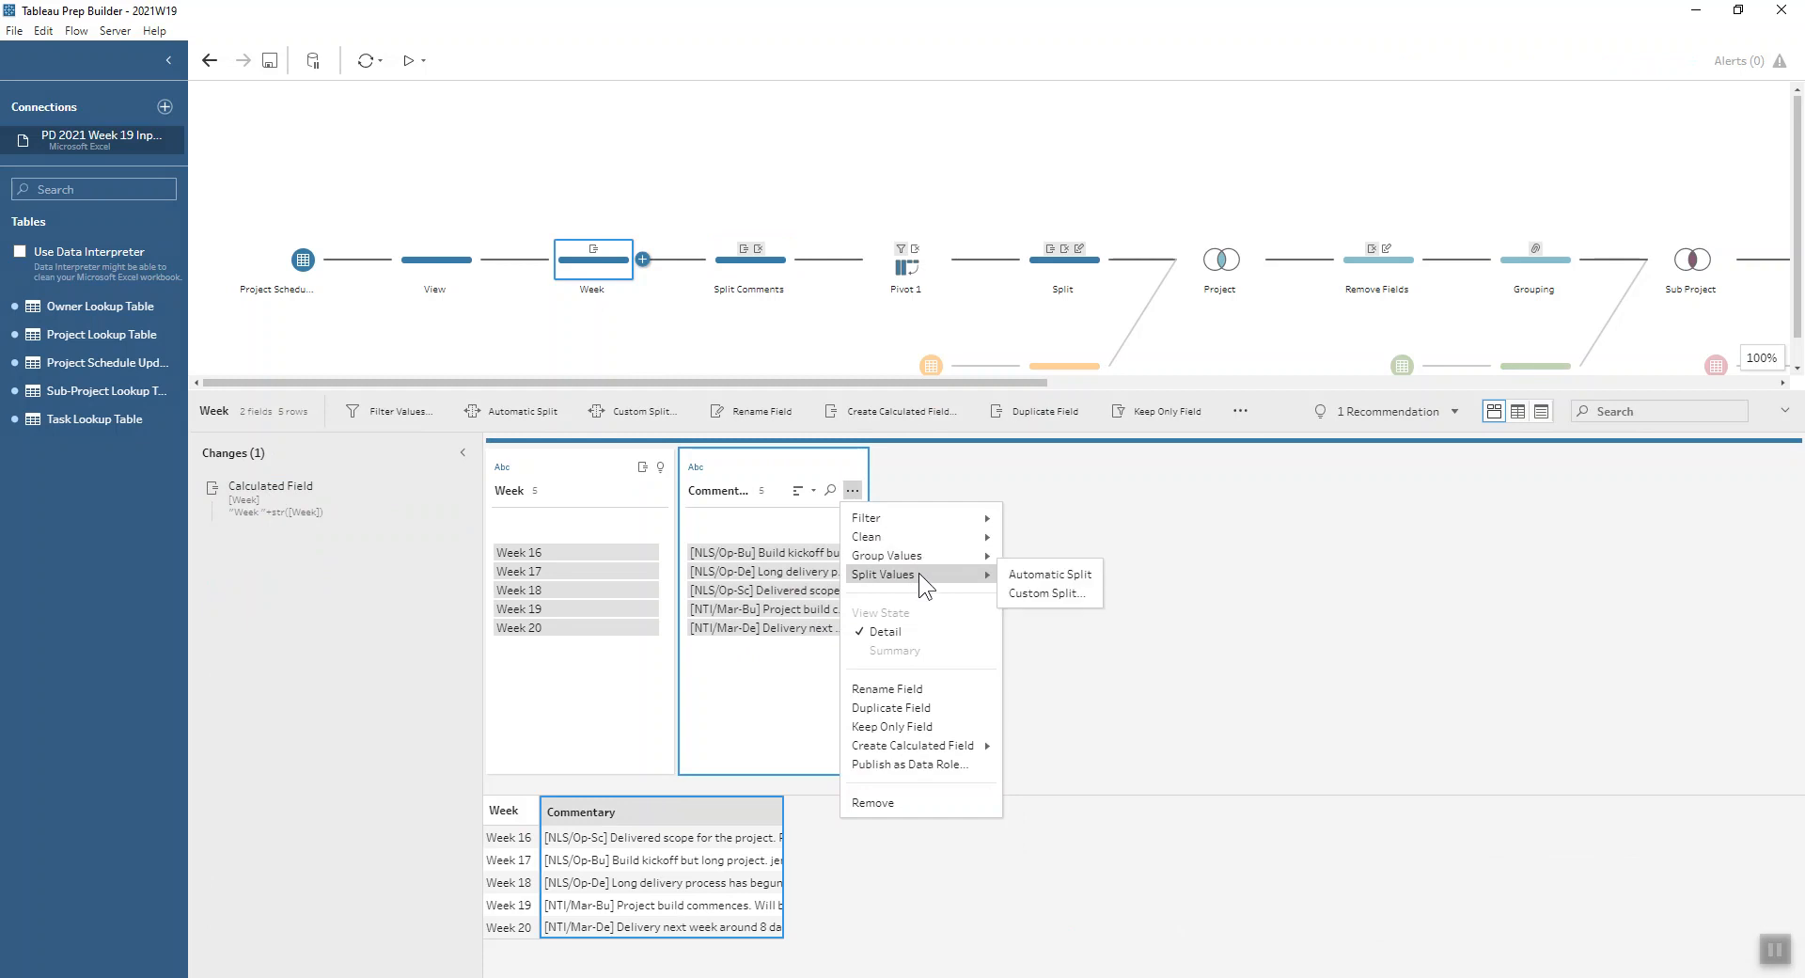
left_click(1014, 596)
type("[")
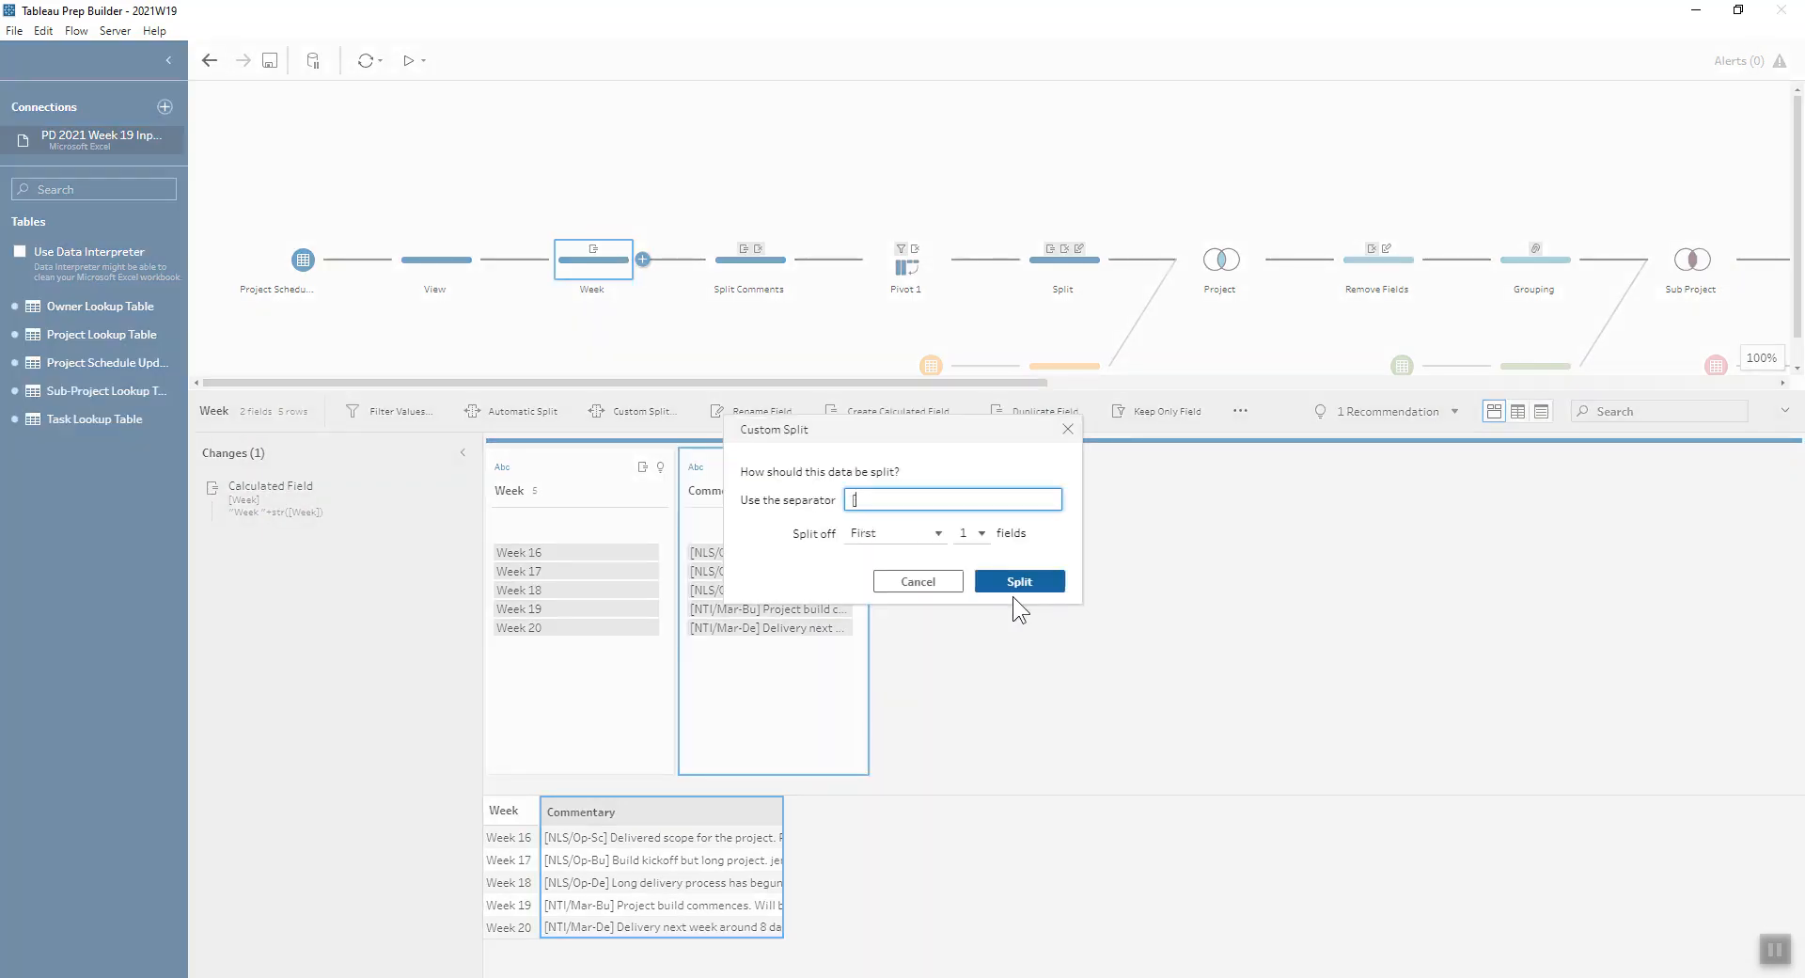
left_click(872, 539)
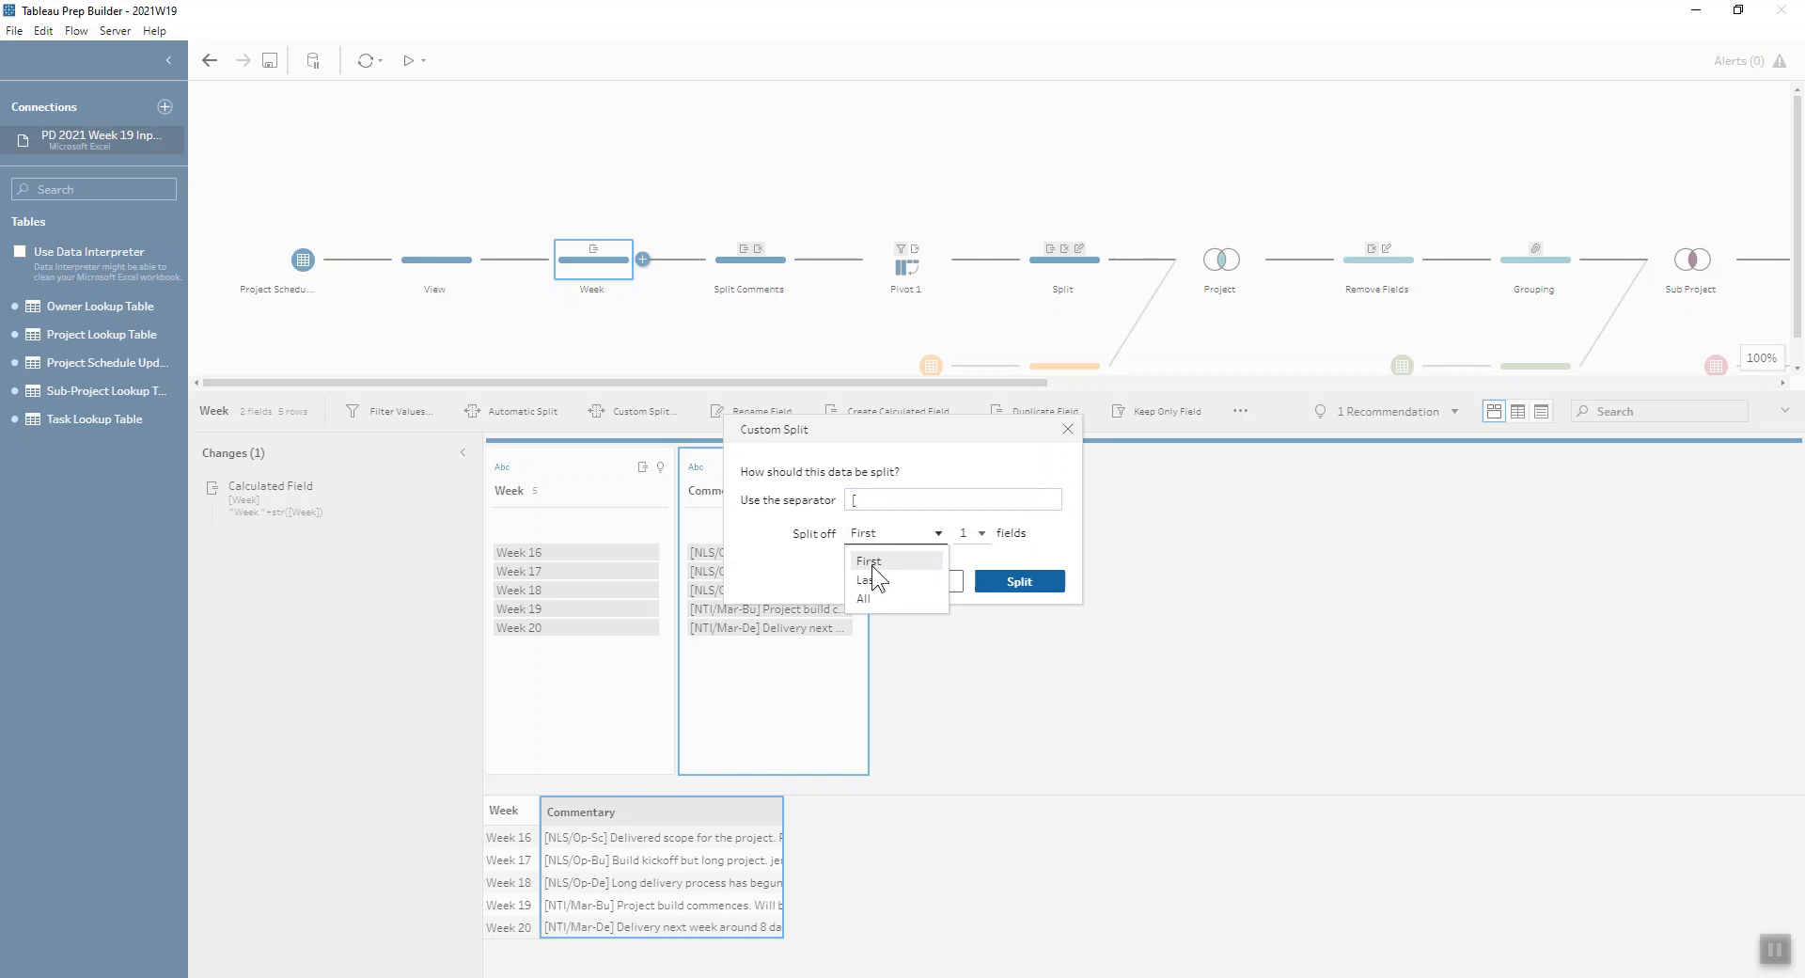
left_click(877, 590)
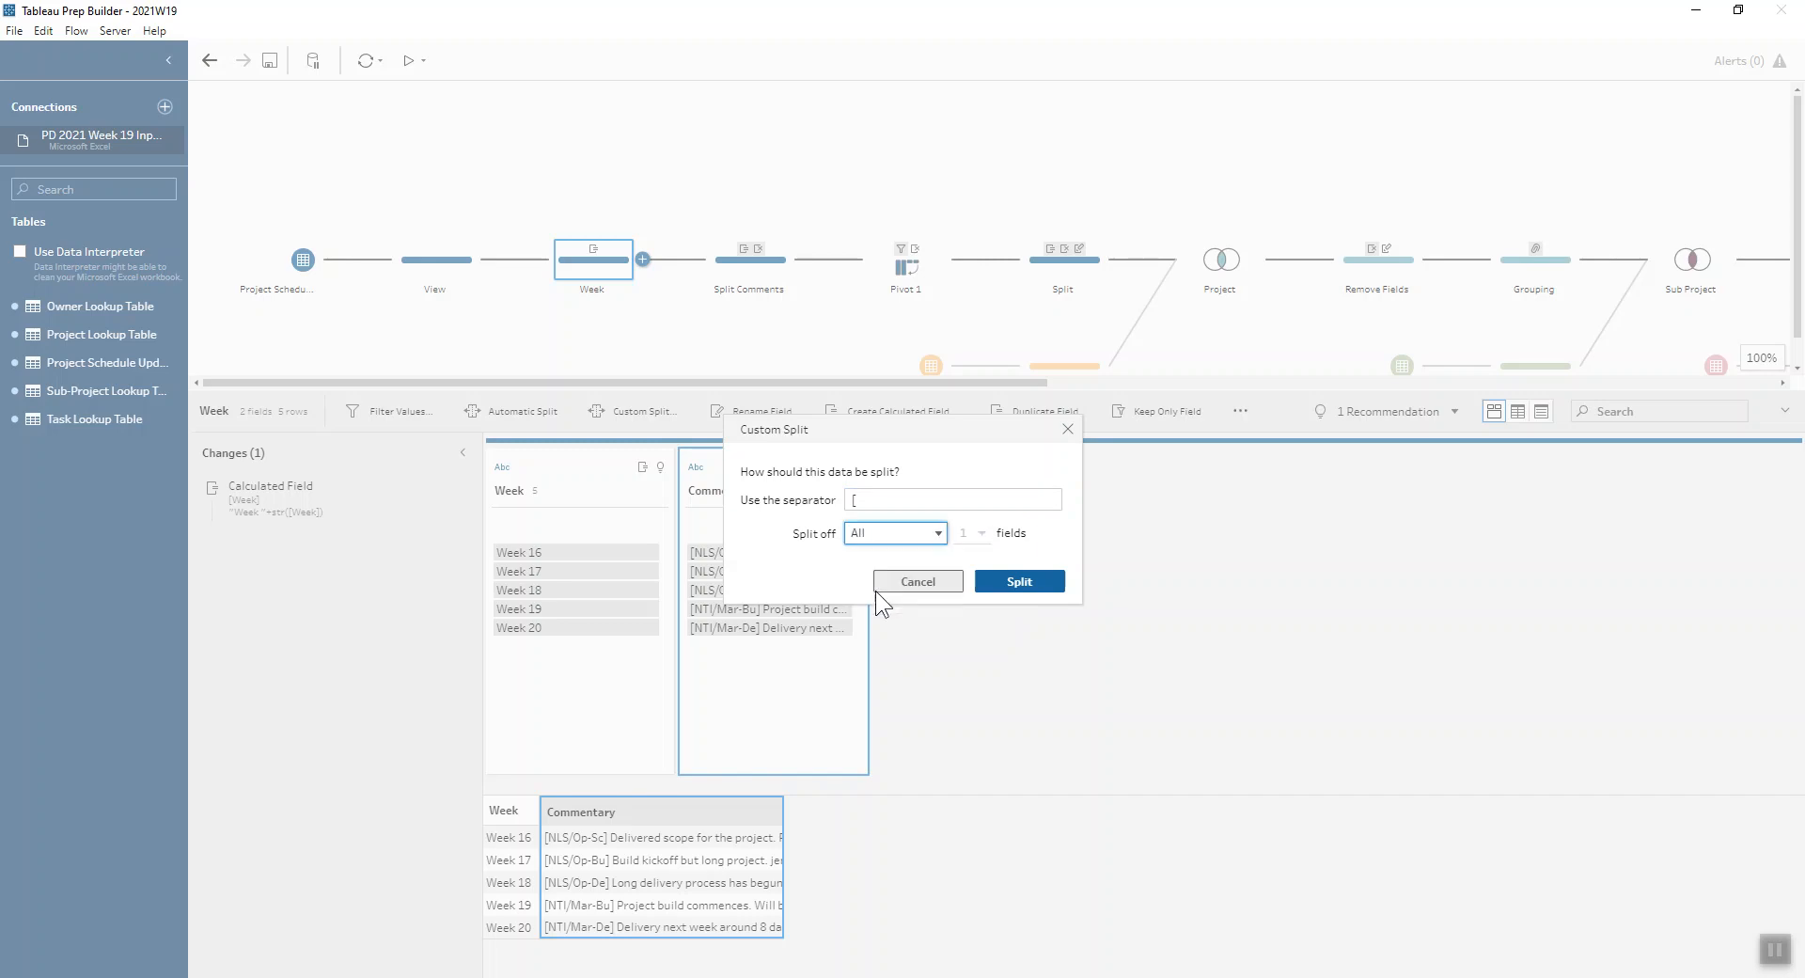
left_click(940, 583)
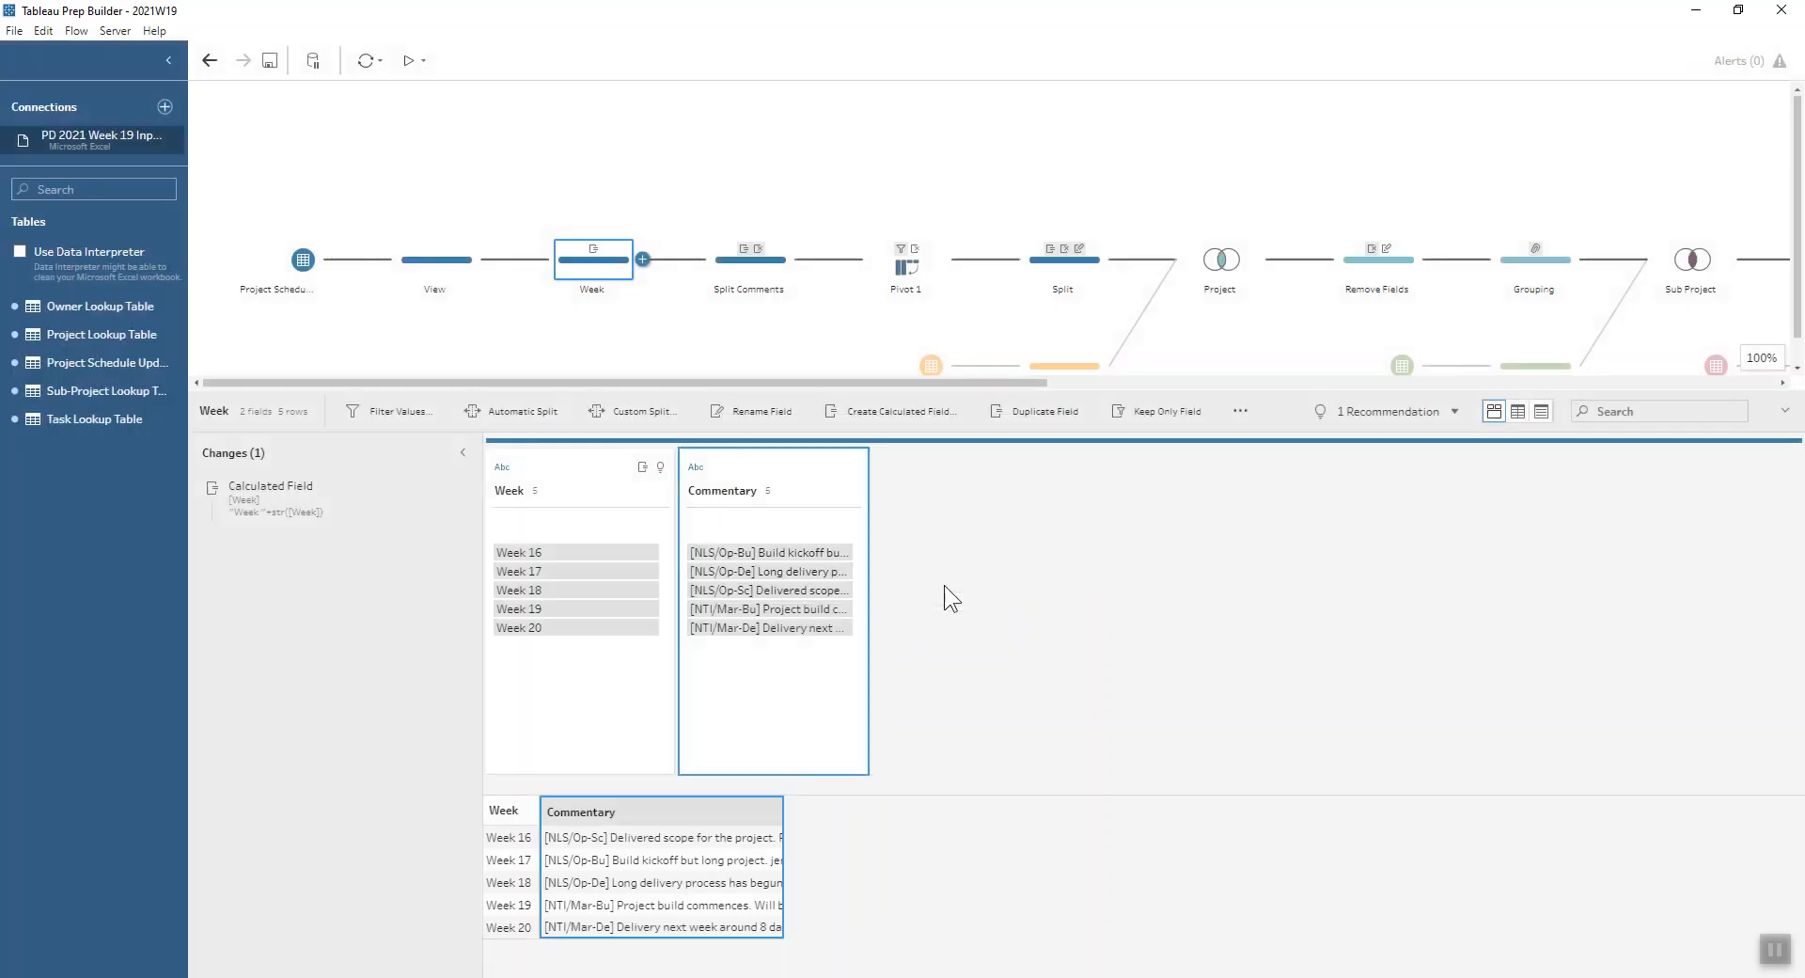
Examine the separated commentary columns in the Split Comments step and the columns-to-rows setup in the Pivot 1 step
left_click(730, 269)
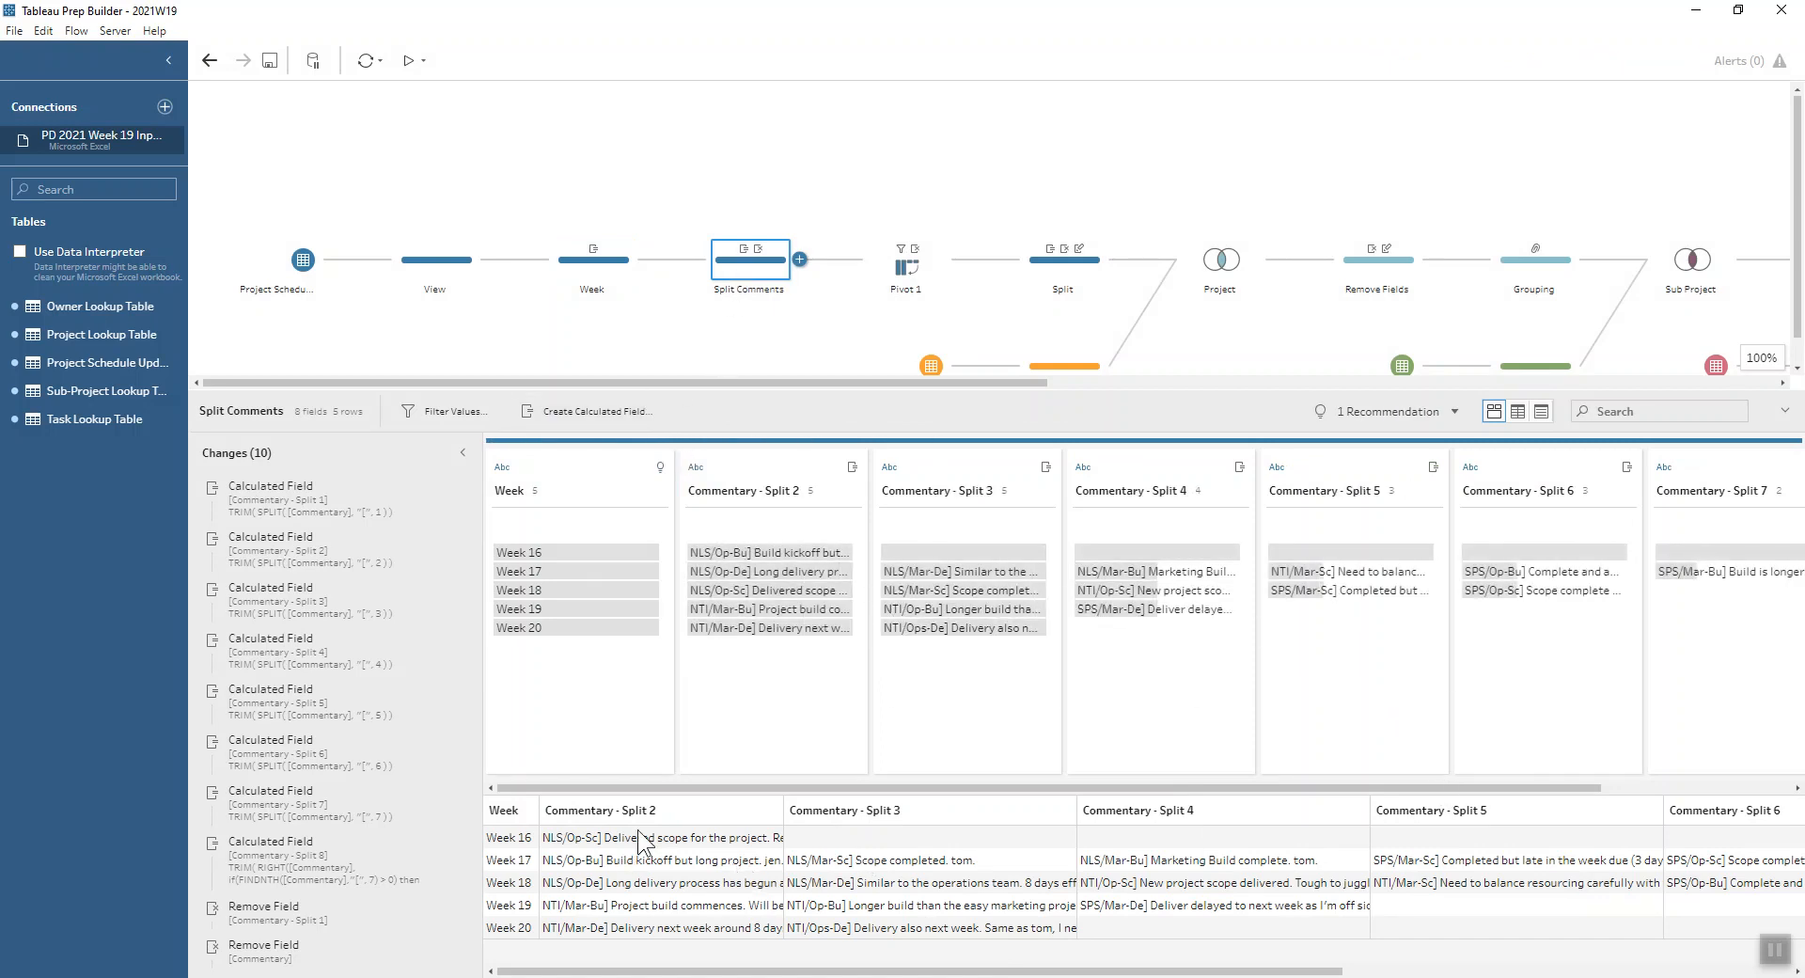
scroll(1497, 918, "right", 10)
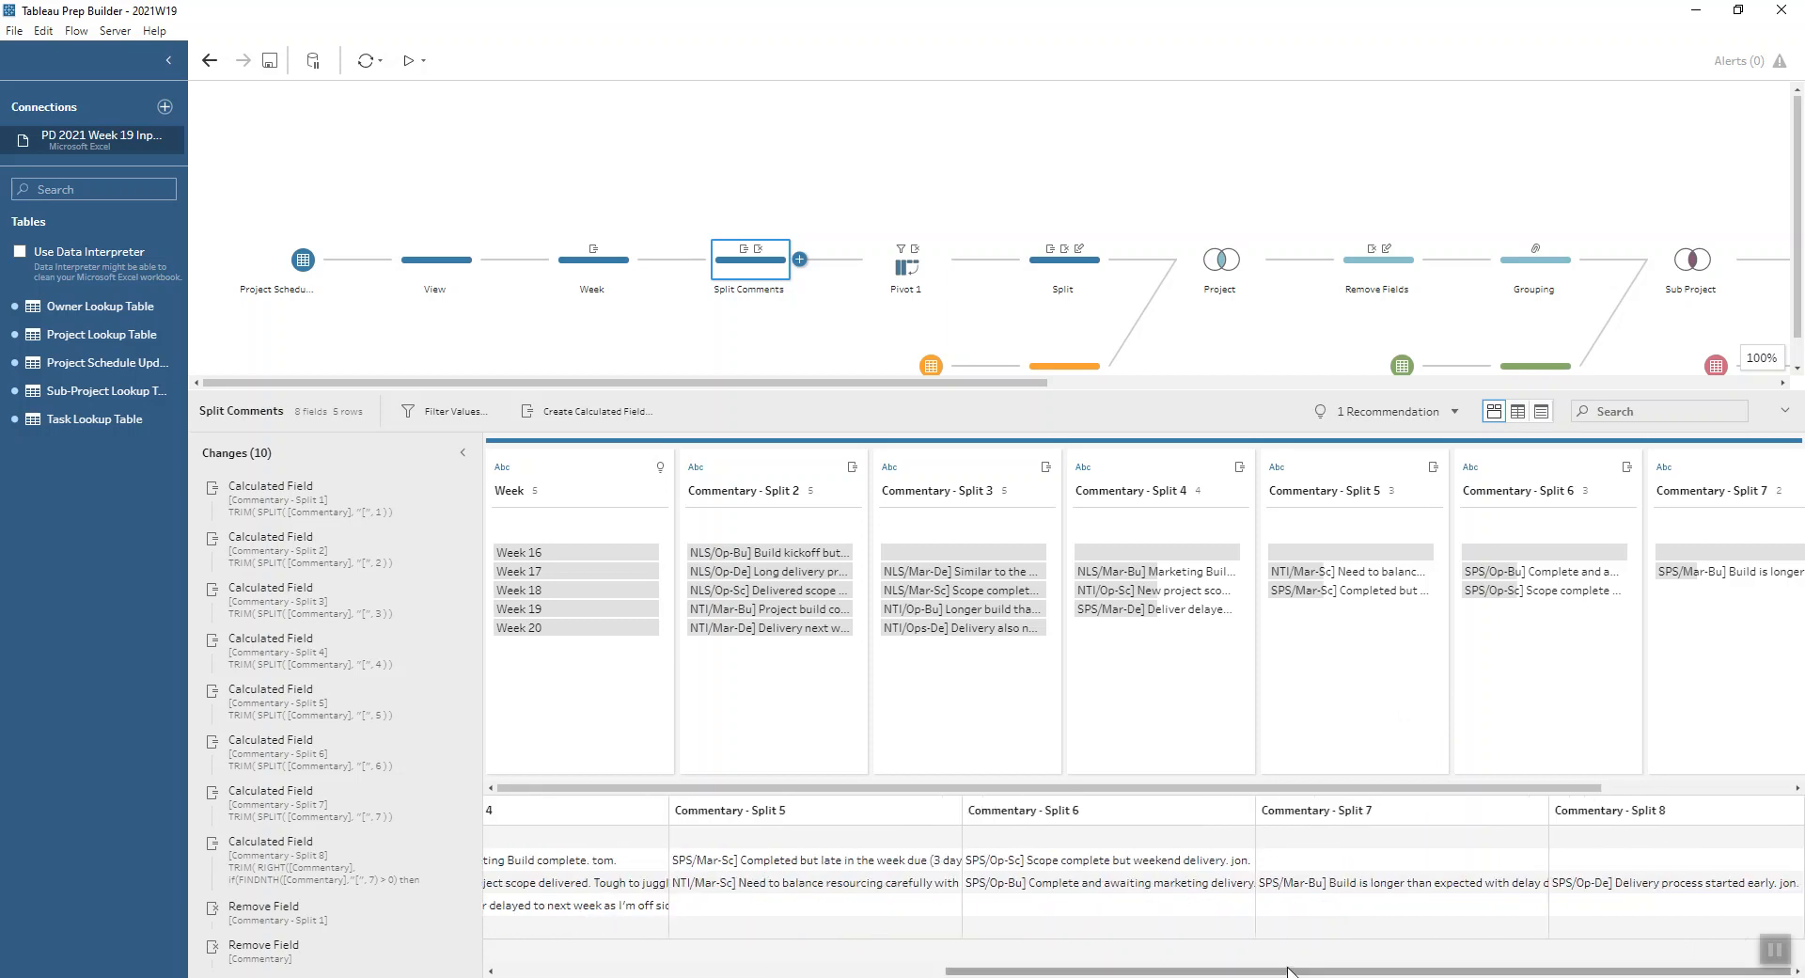
left_click_drag(1288, 971, 531, 970)
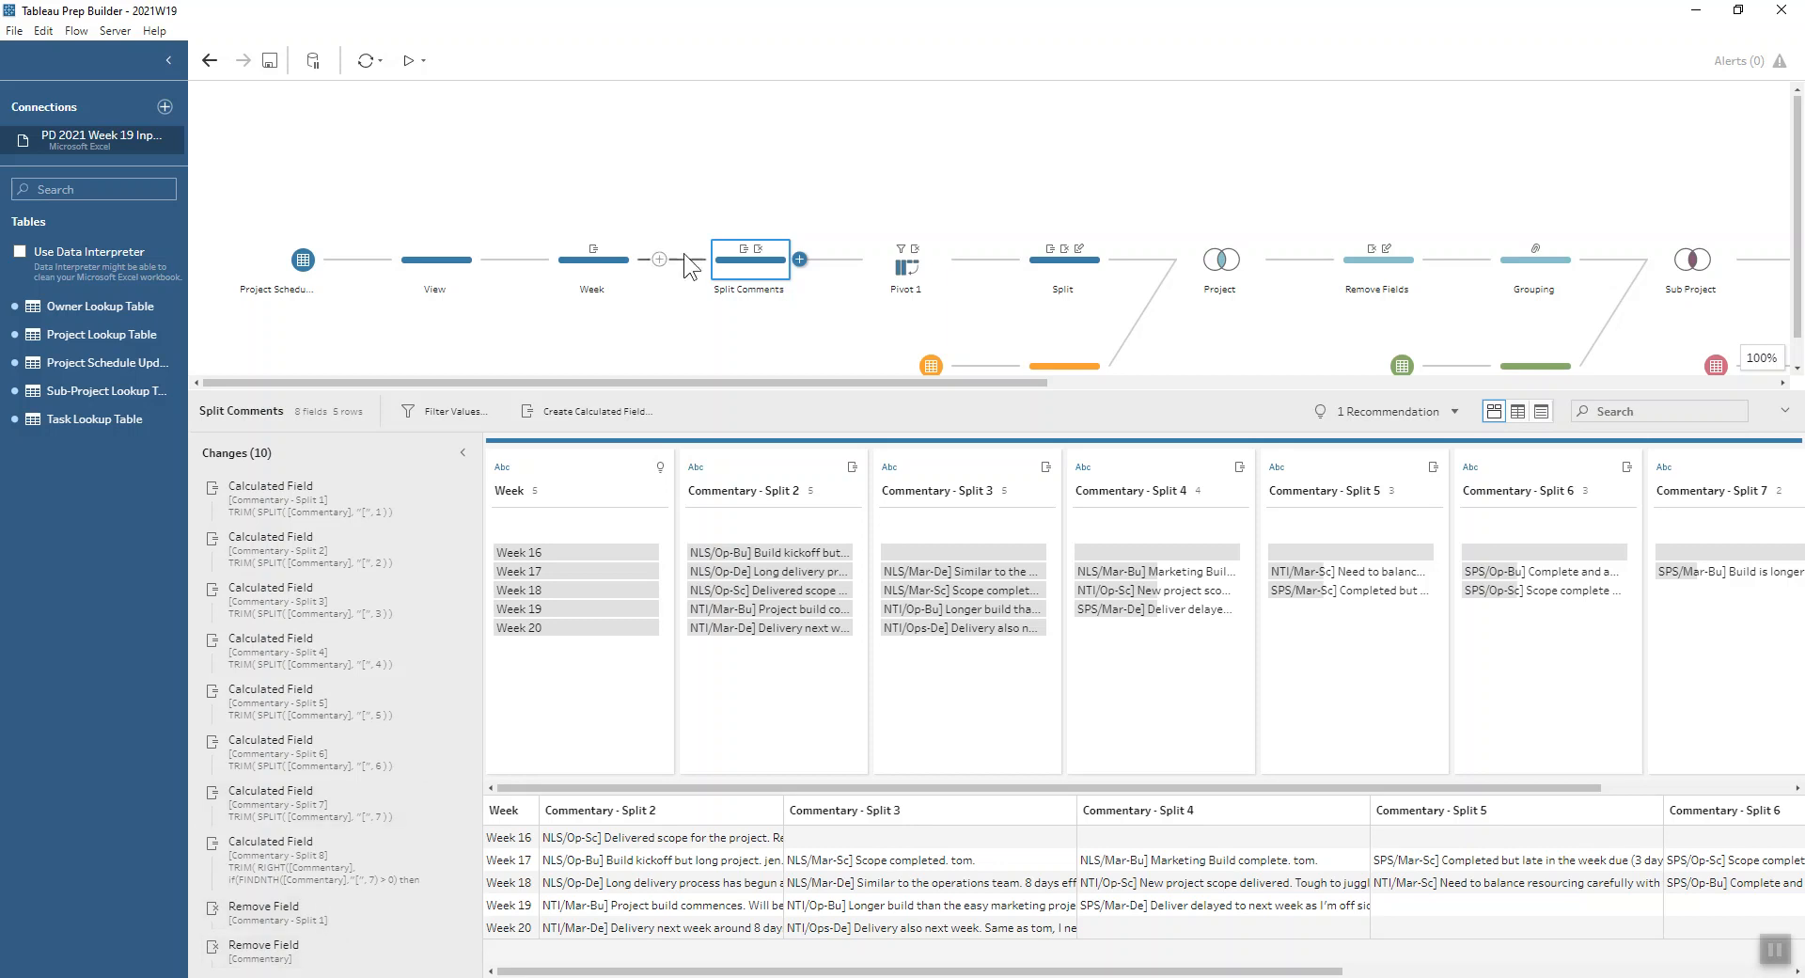
left_click(913, 269)
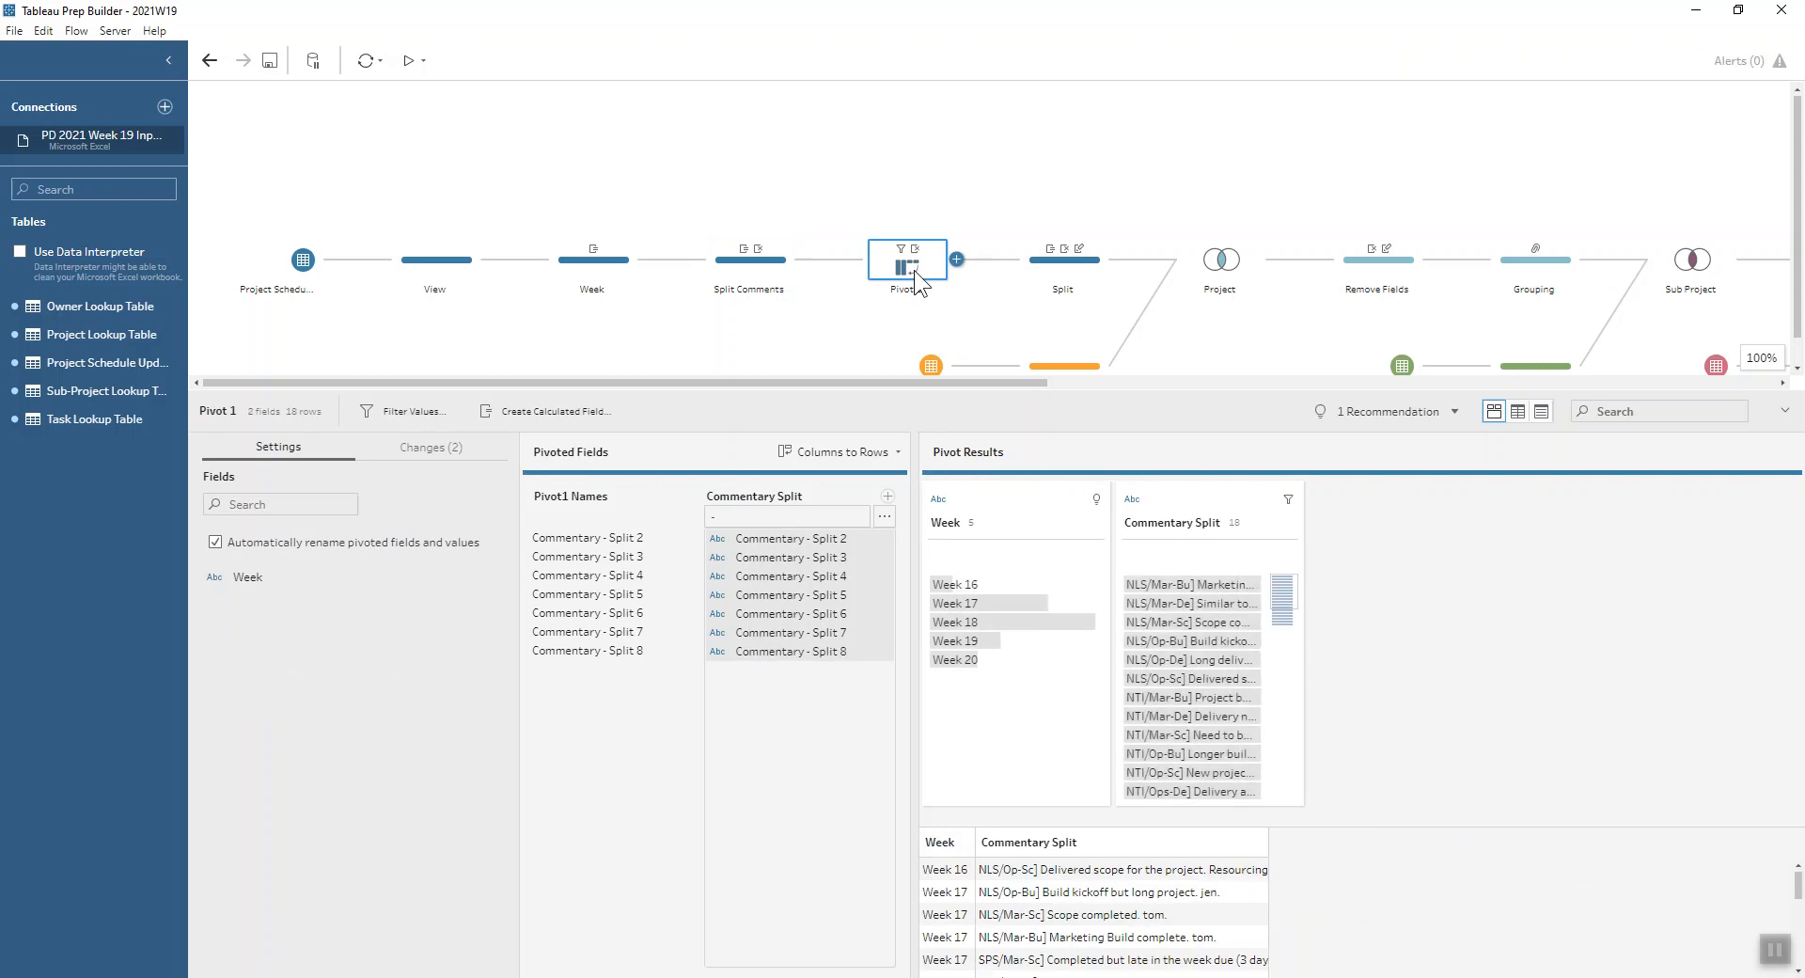
left_click(740, 513)
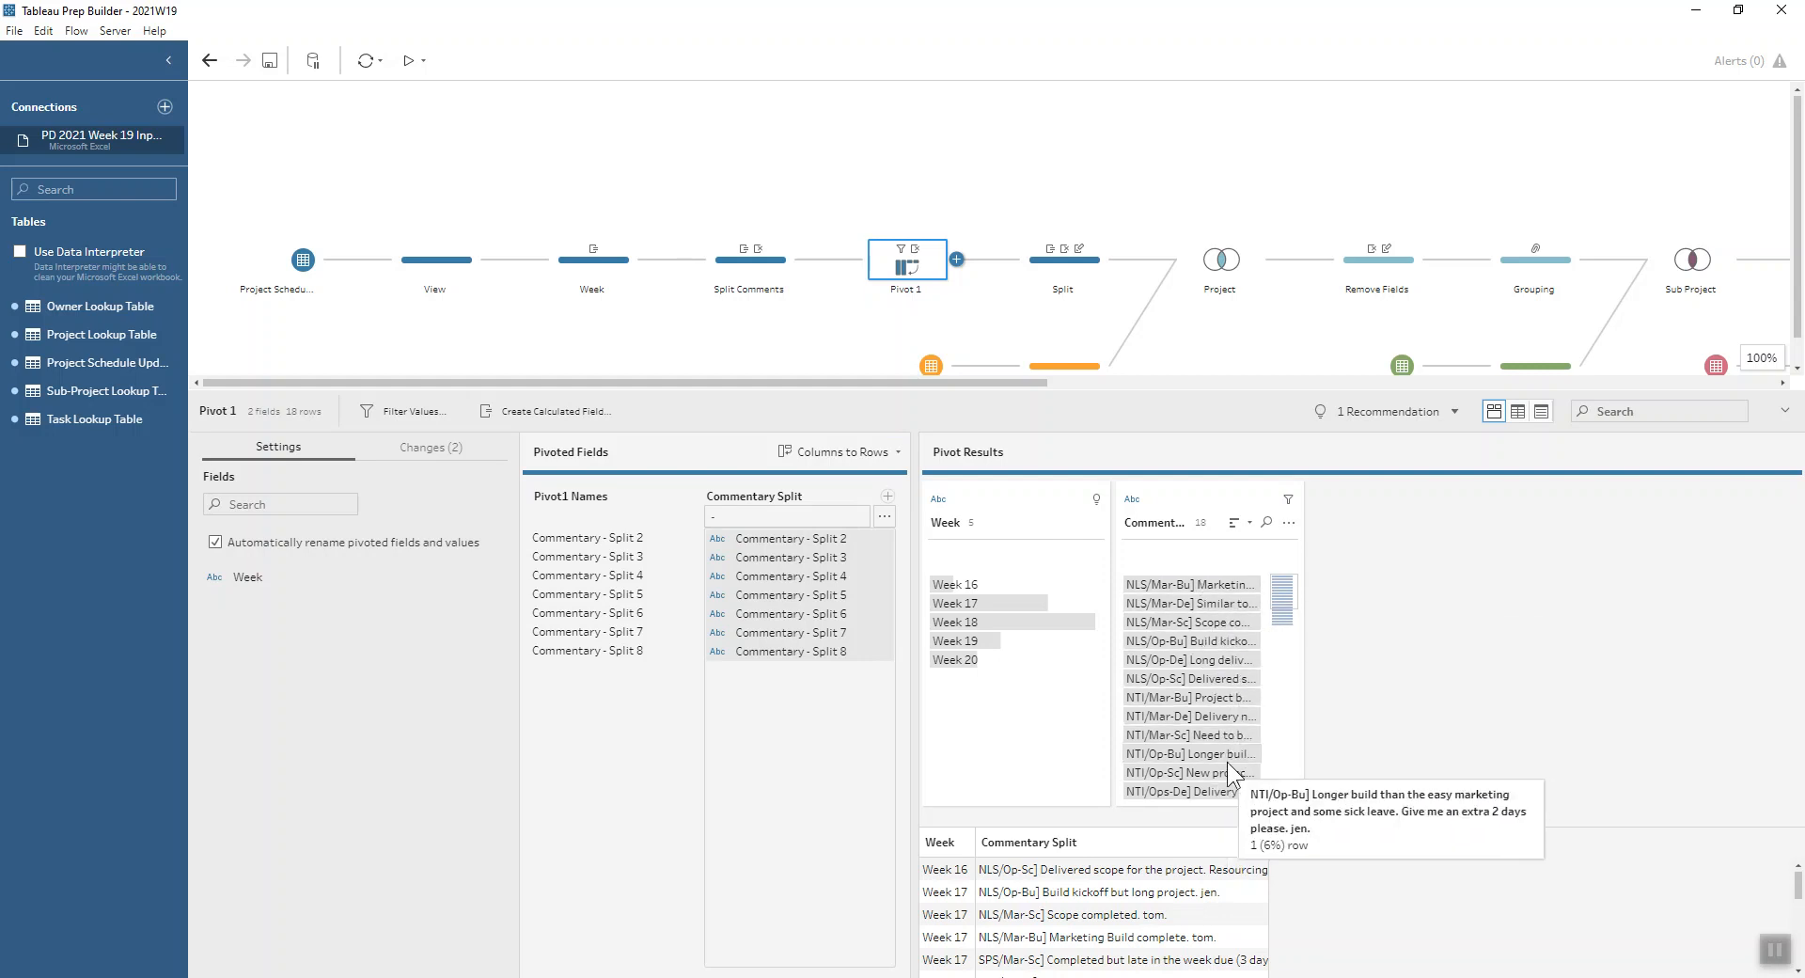
Review the Split step's first four changes, from the split on "]" to the renaming of the Comment field
left_click(1064, 274)
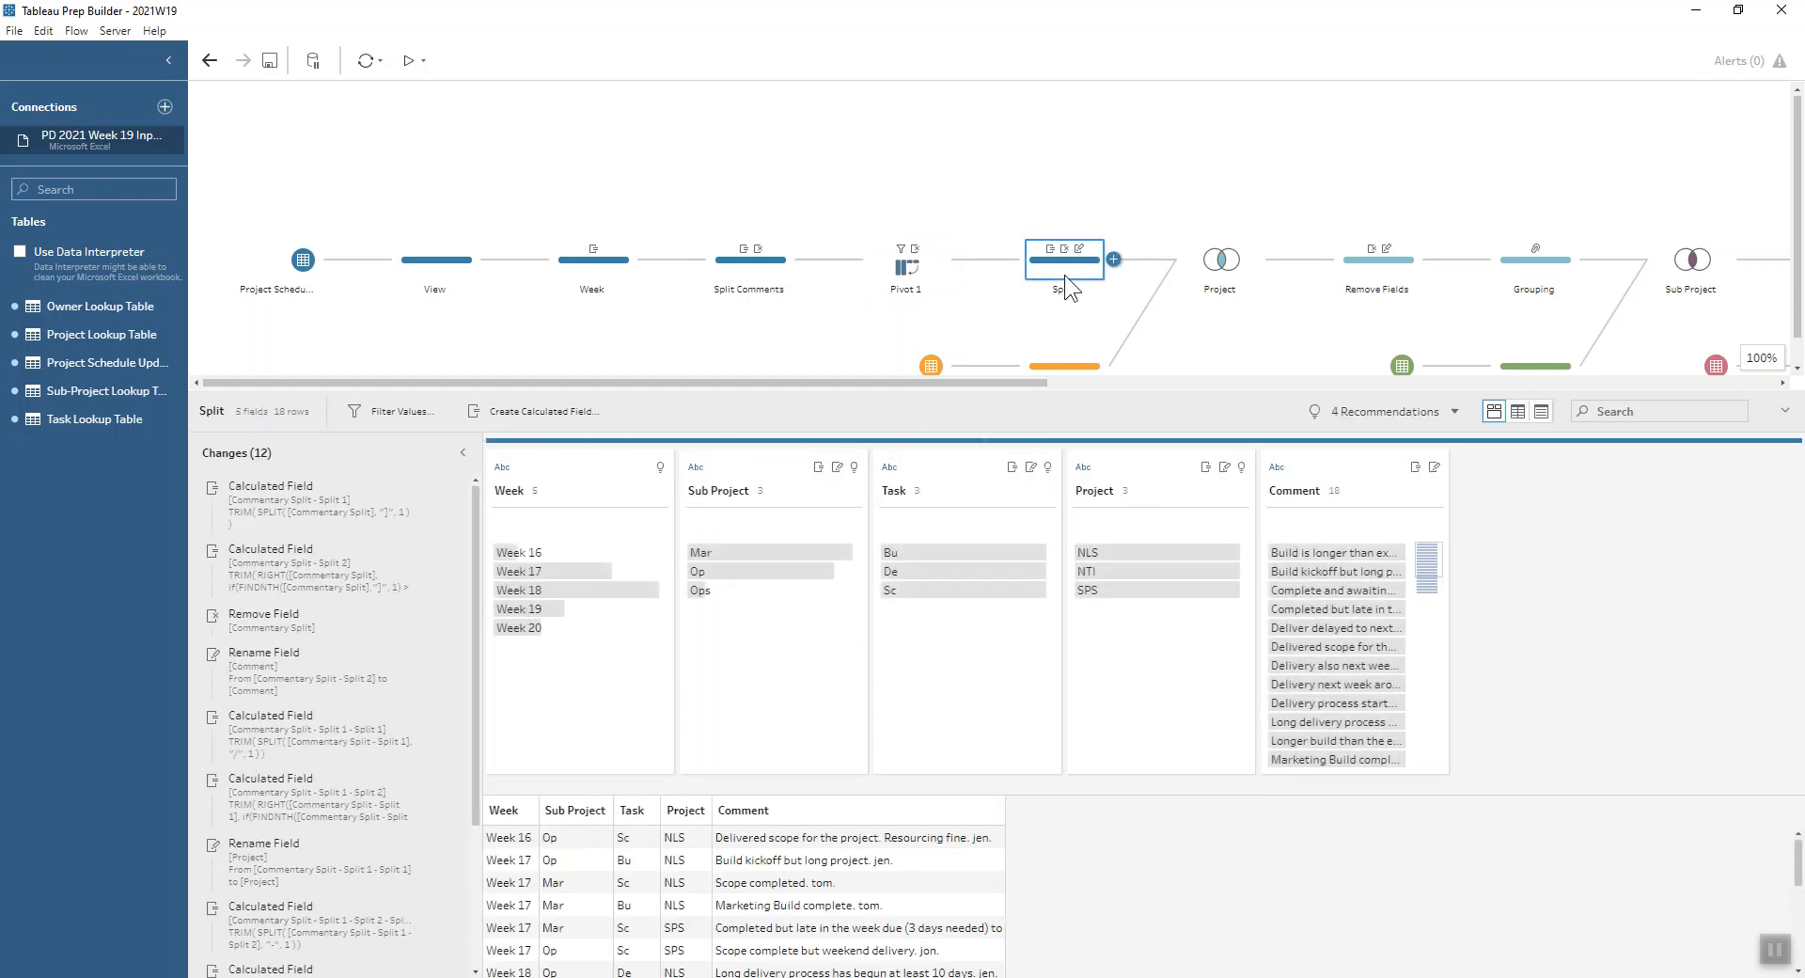
left_click(297, 528)
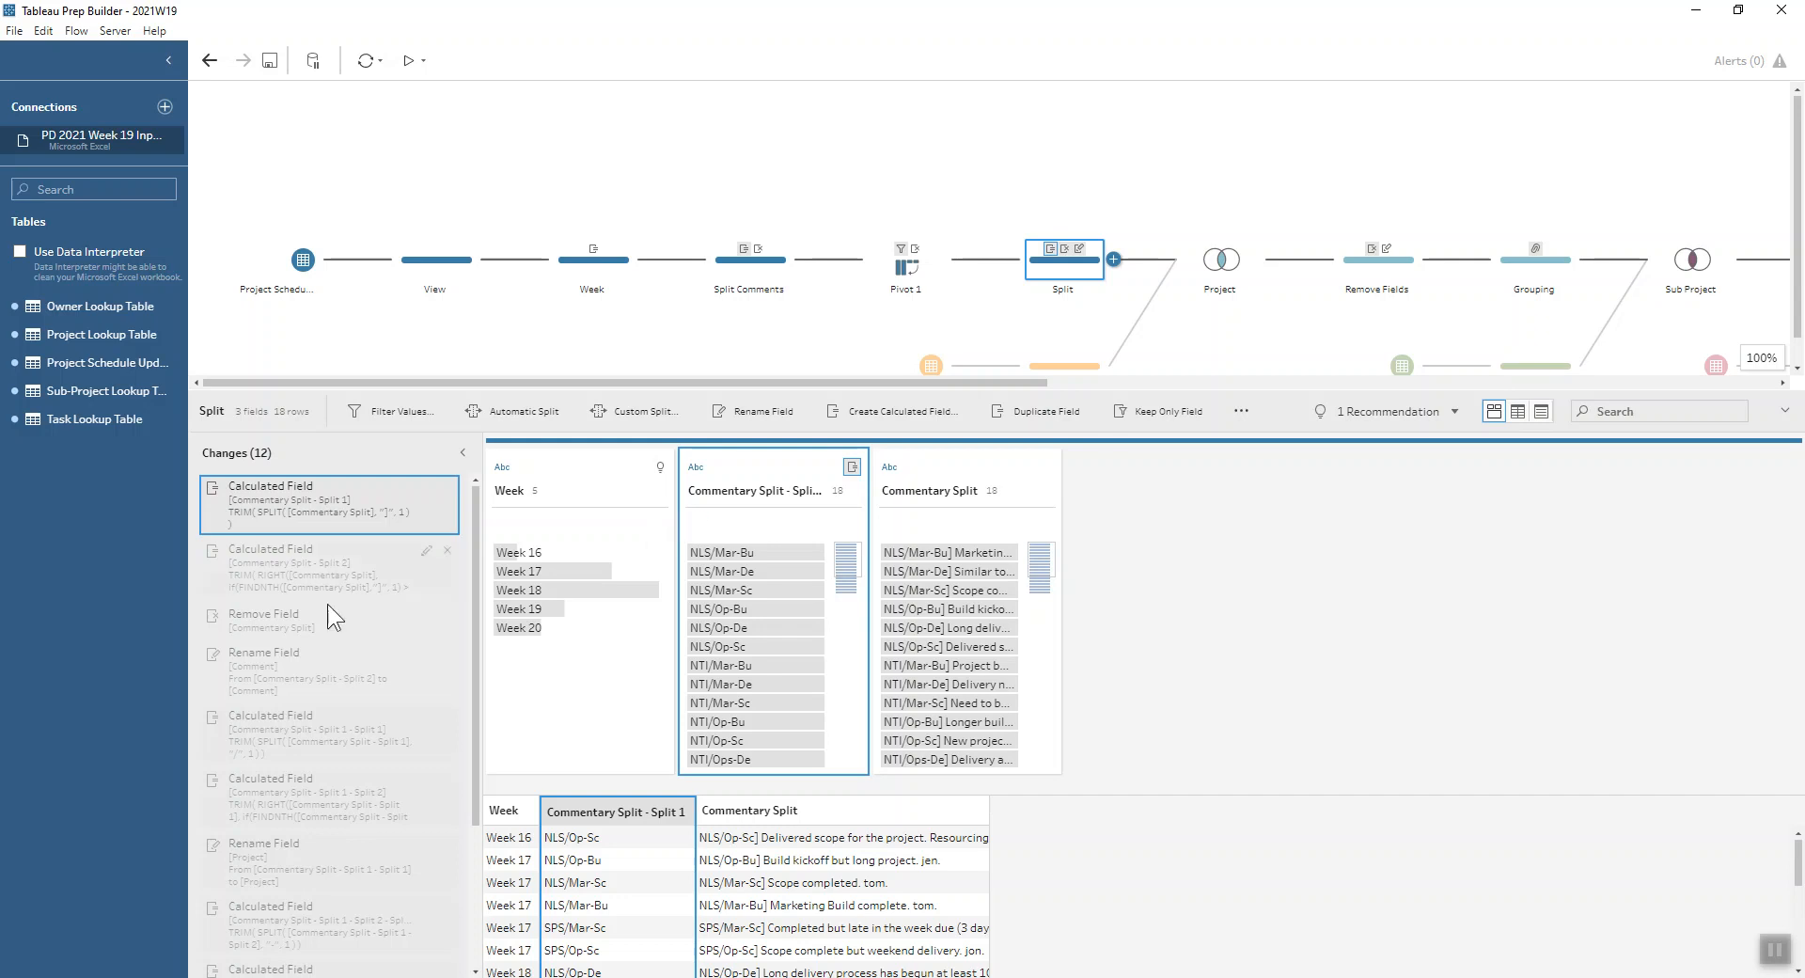
left_click(254, 589)
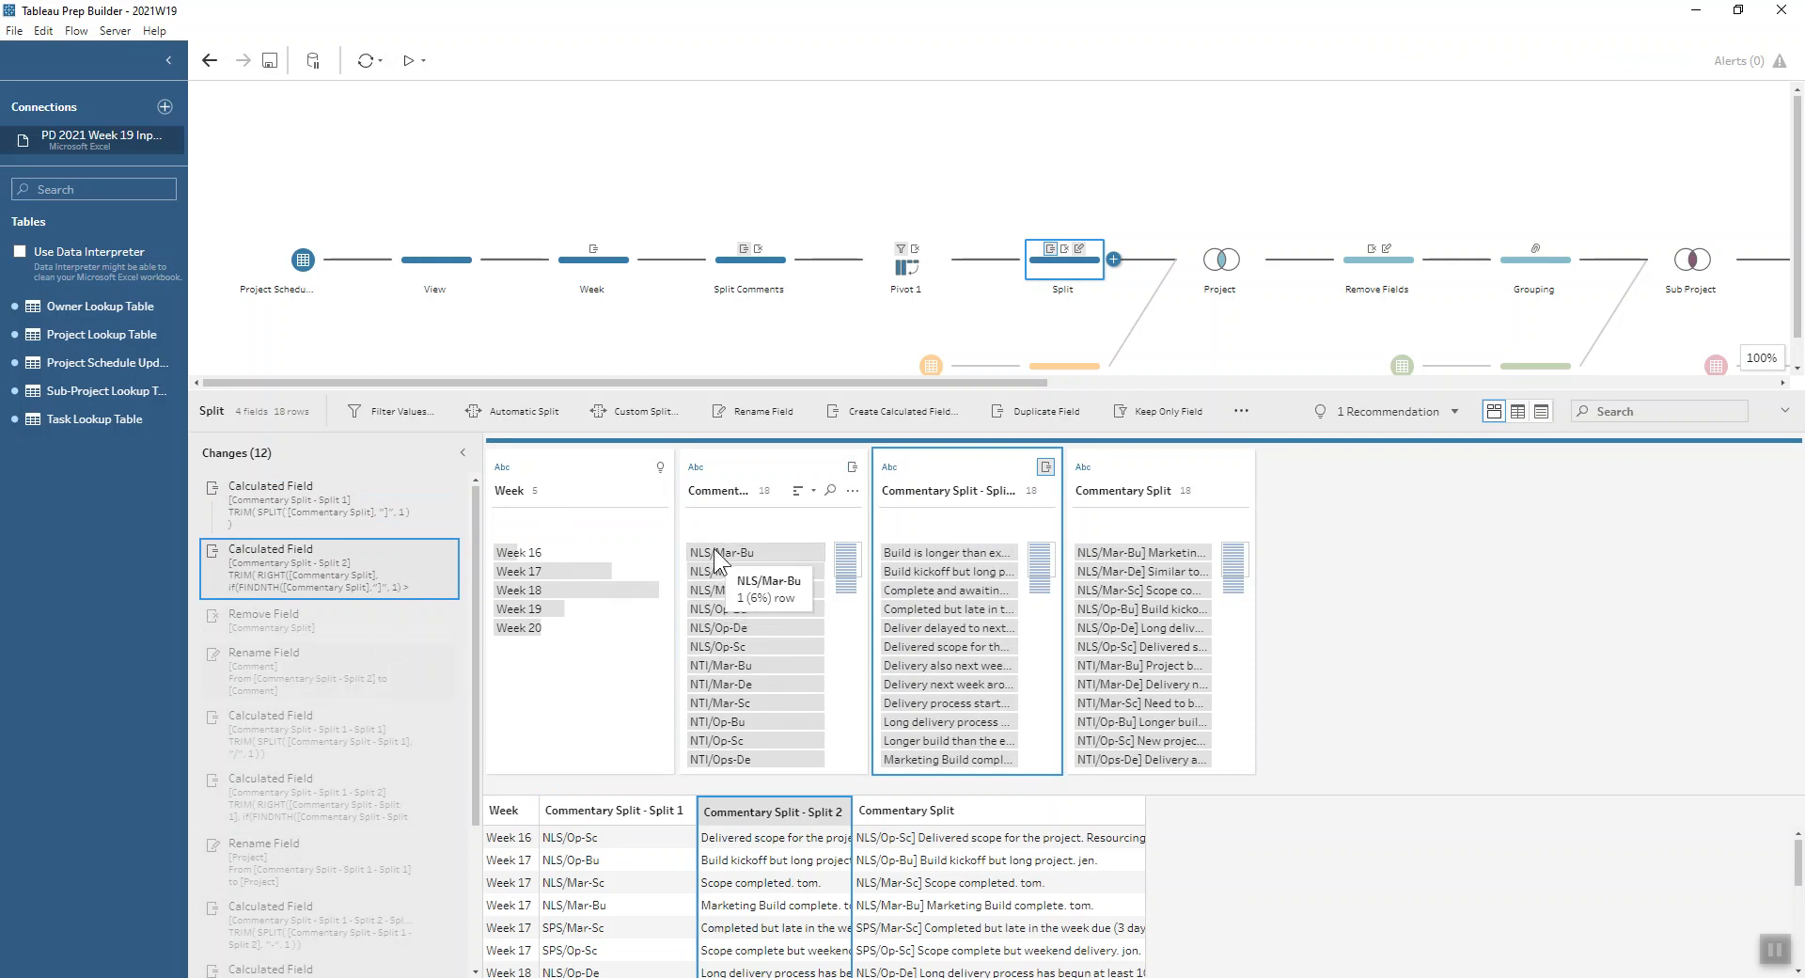
left_click(248, 613)
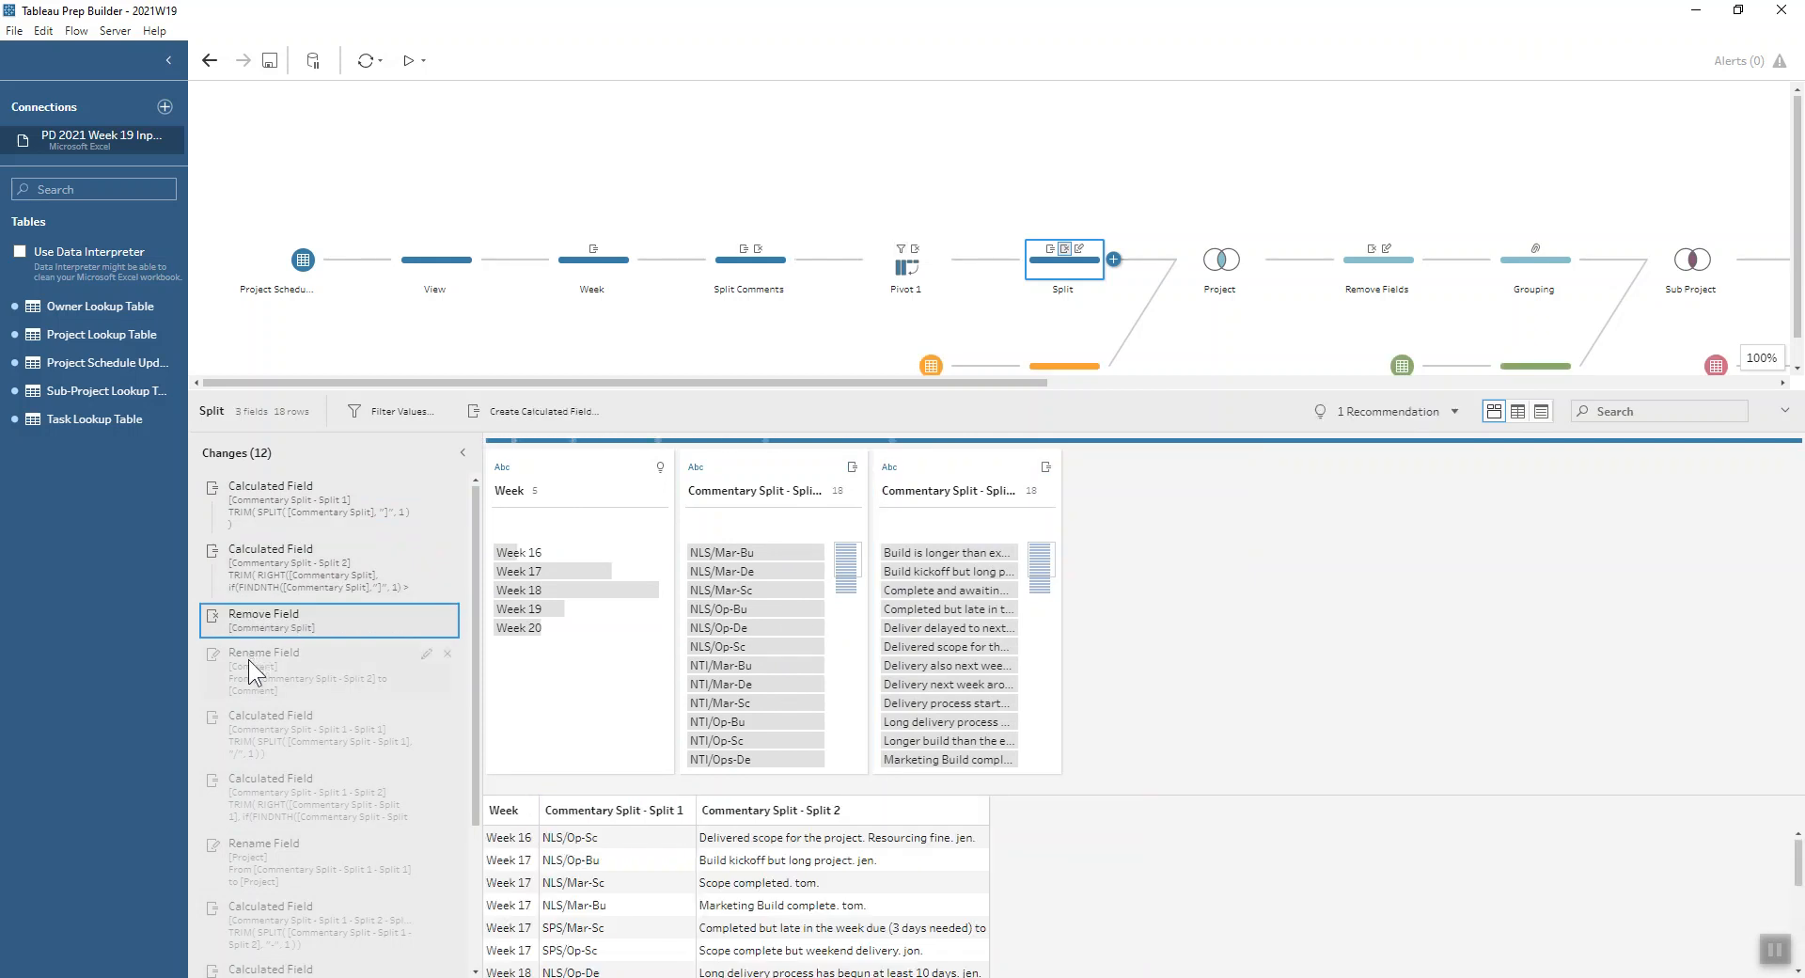
left_click(248, 658)
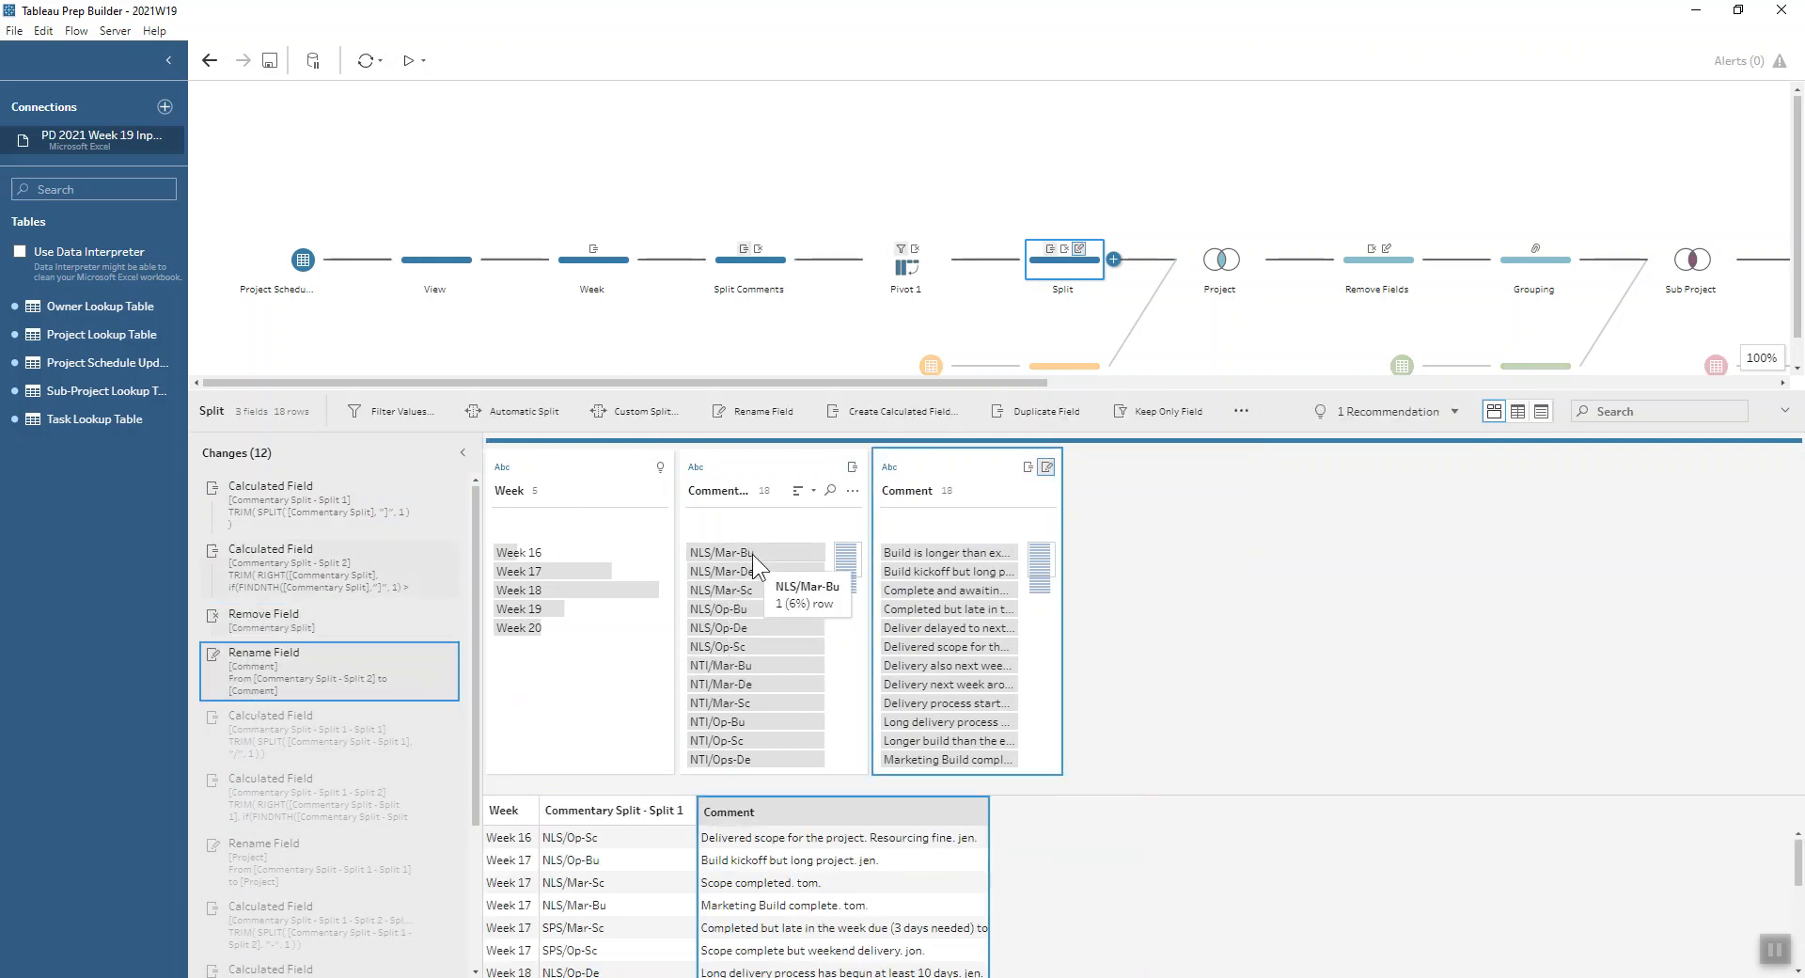
Review the Split step's remaining changes, checking the split on "/" and the final renaming of the Task field
left_click_drag(474, 611, 485, 729)
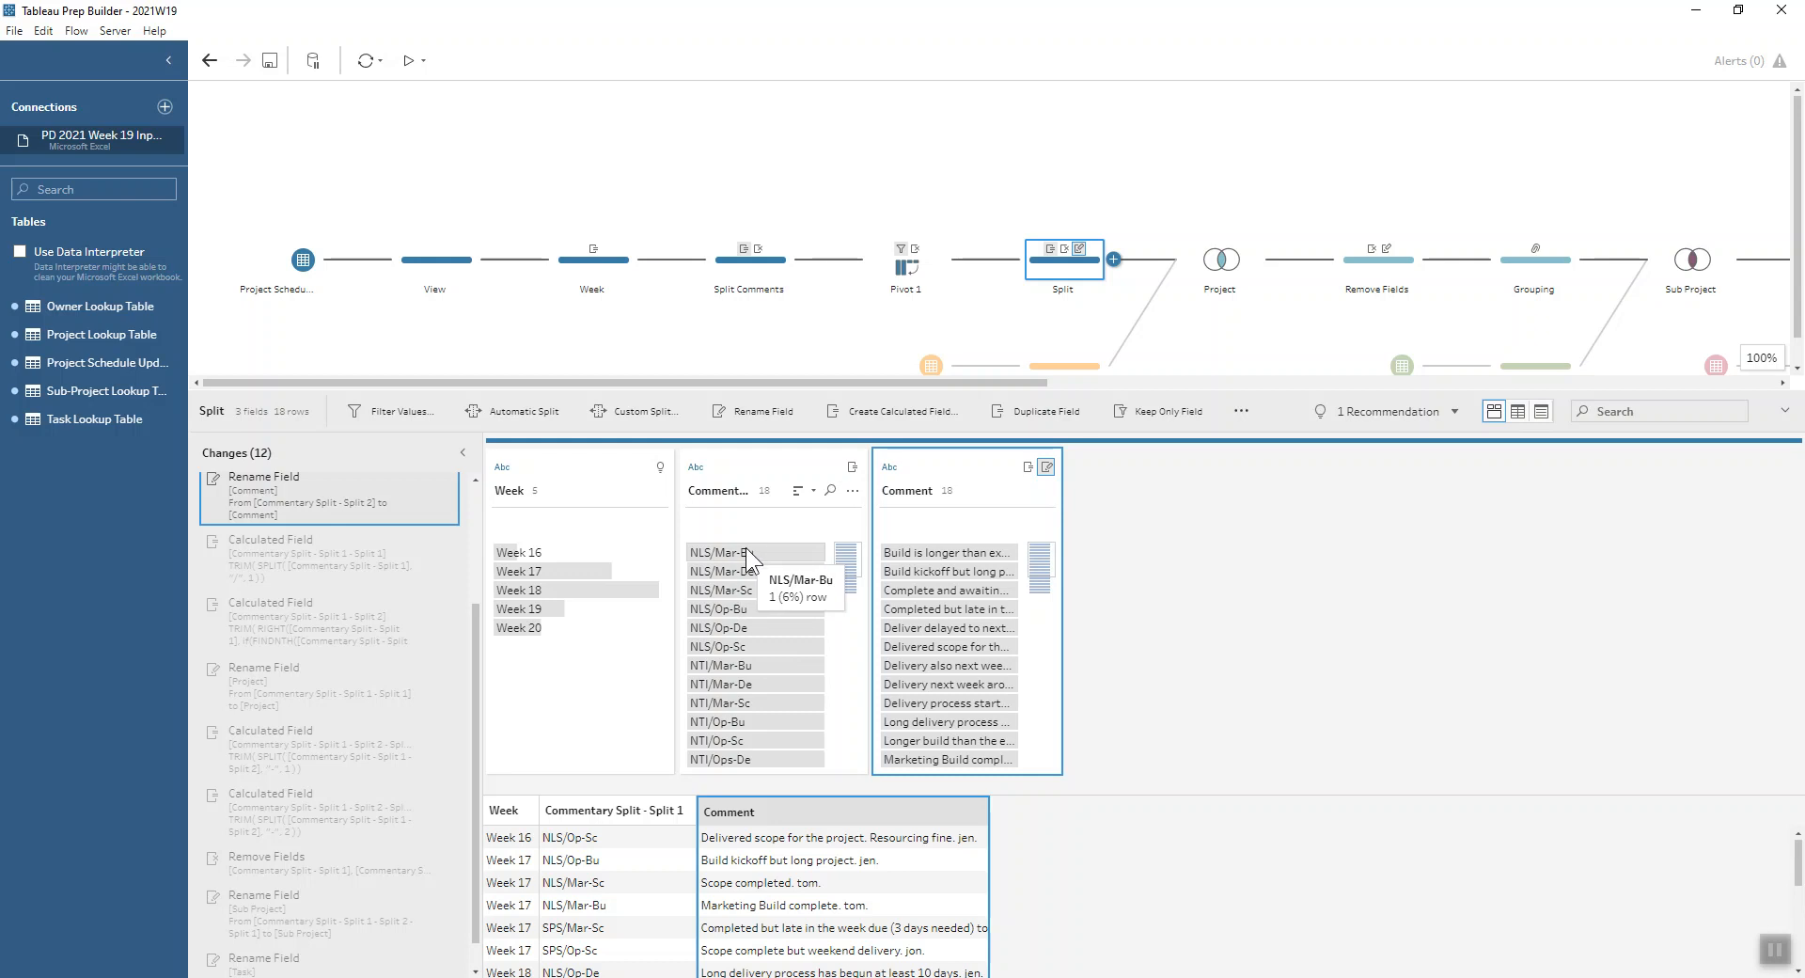
left_click(256, 544)
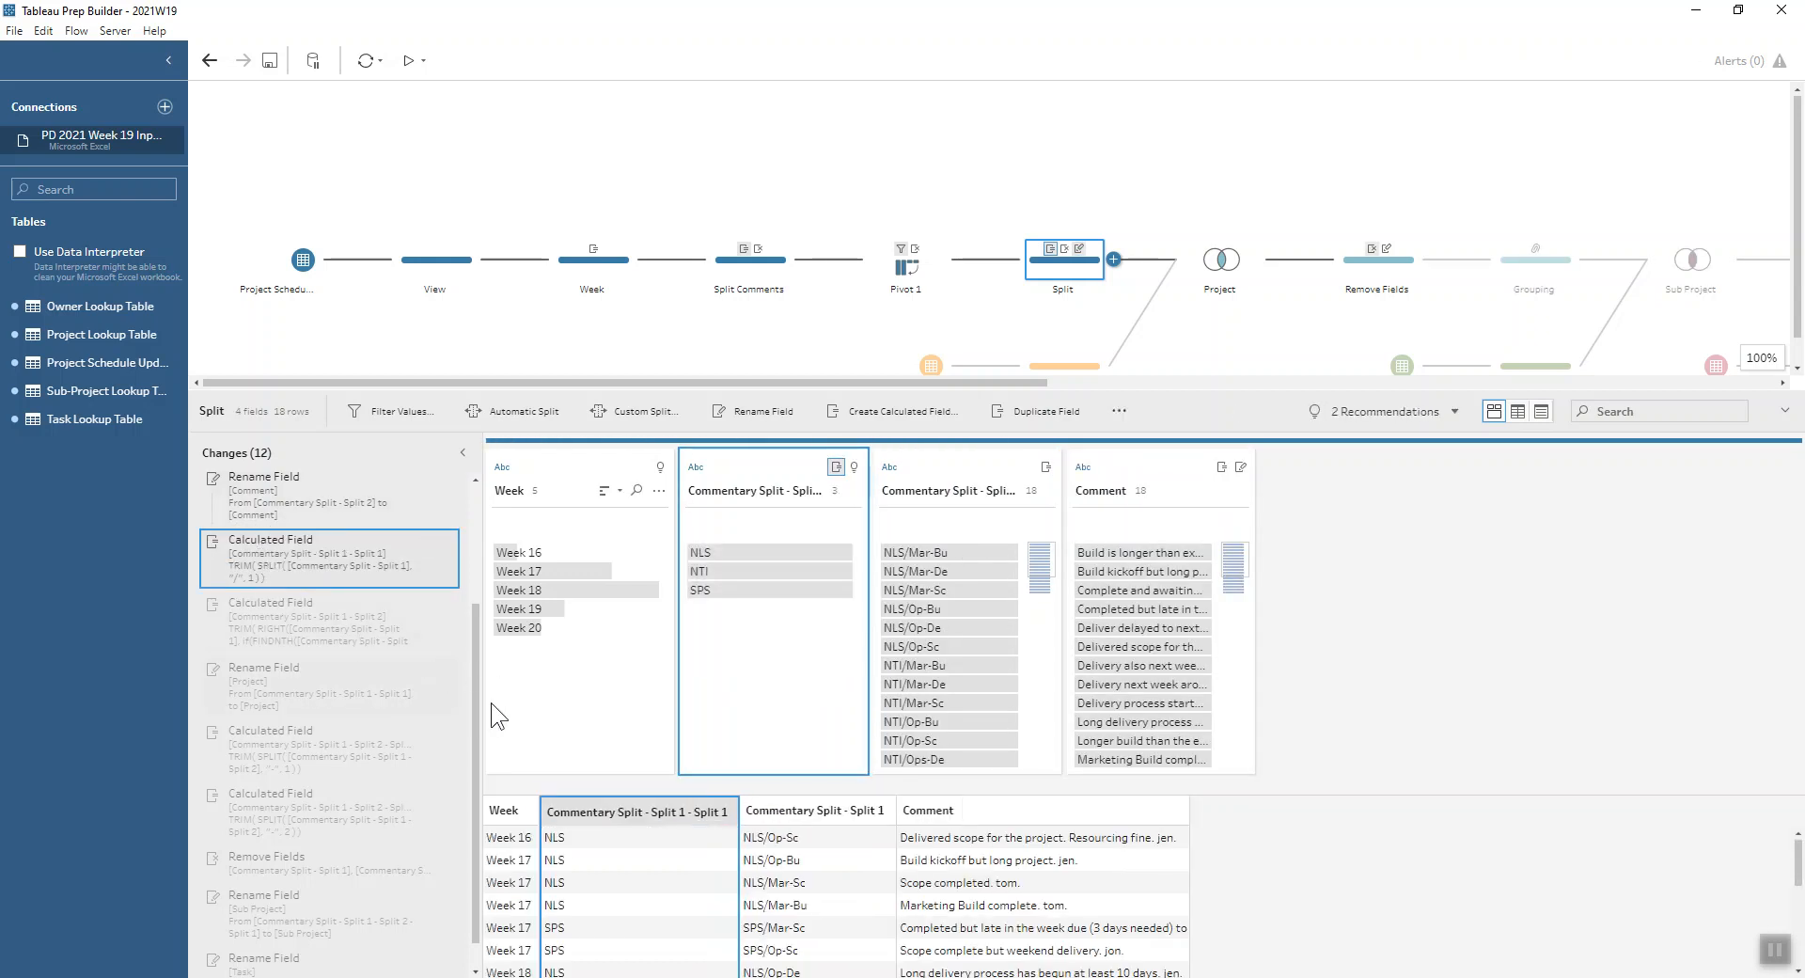
scroll(472, 700, "down", 1)
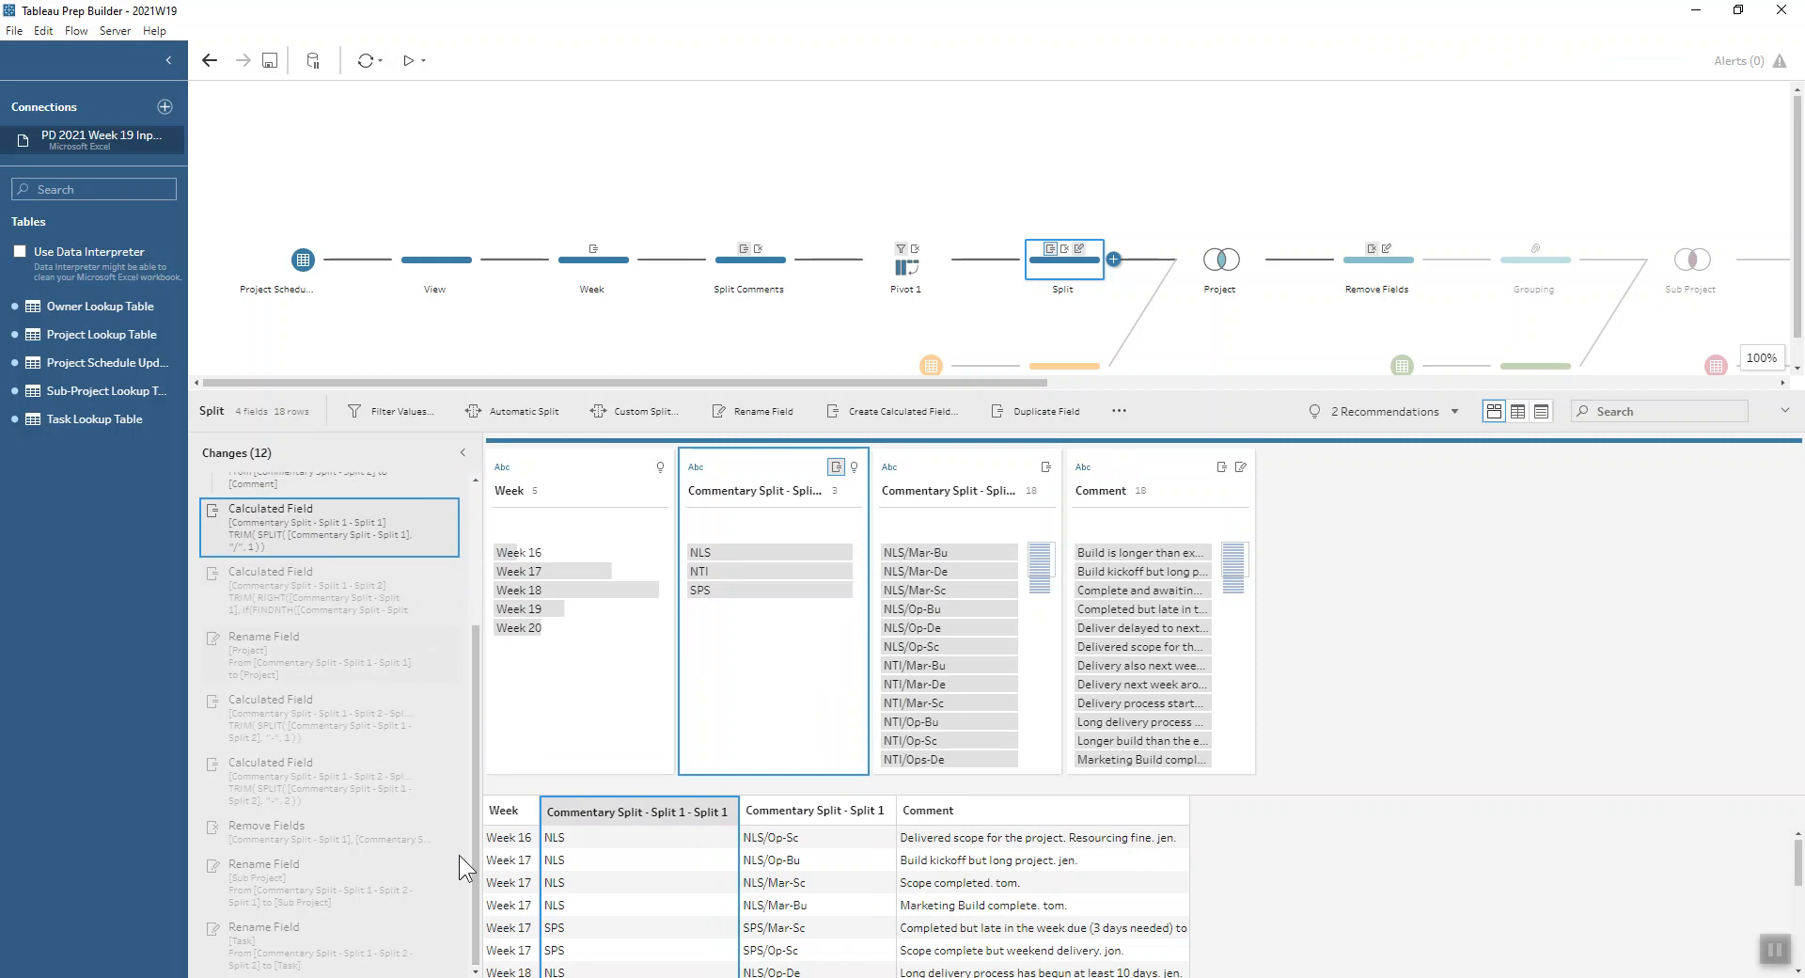
left_click(297, 917)
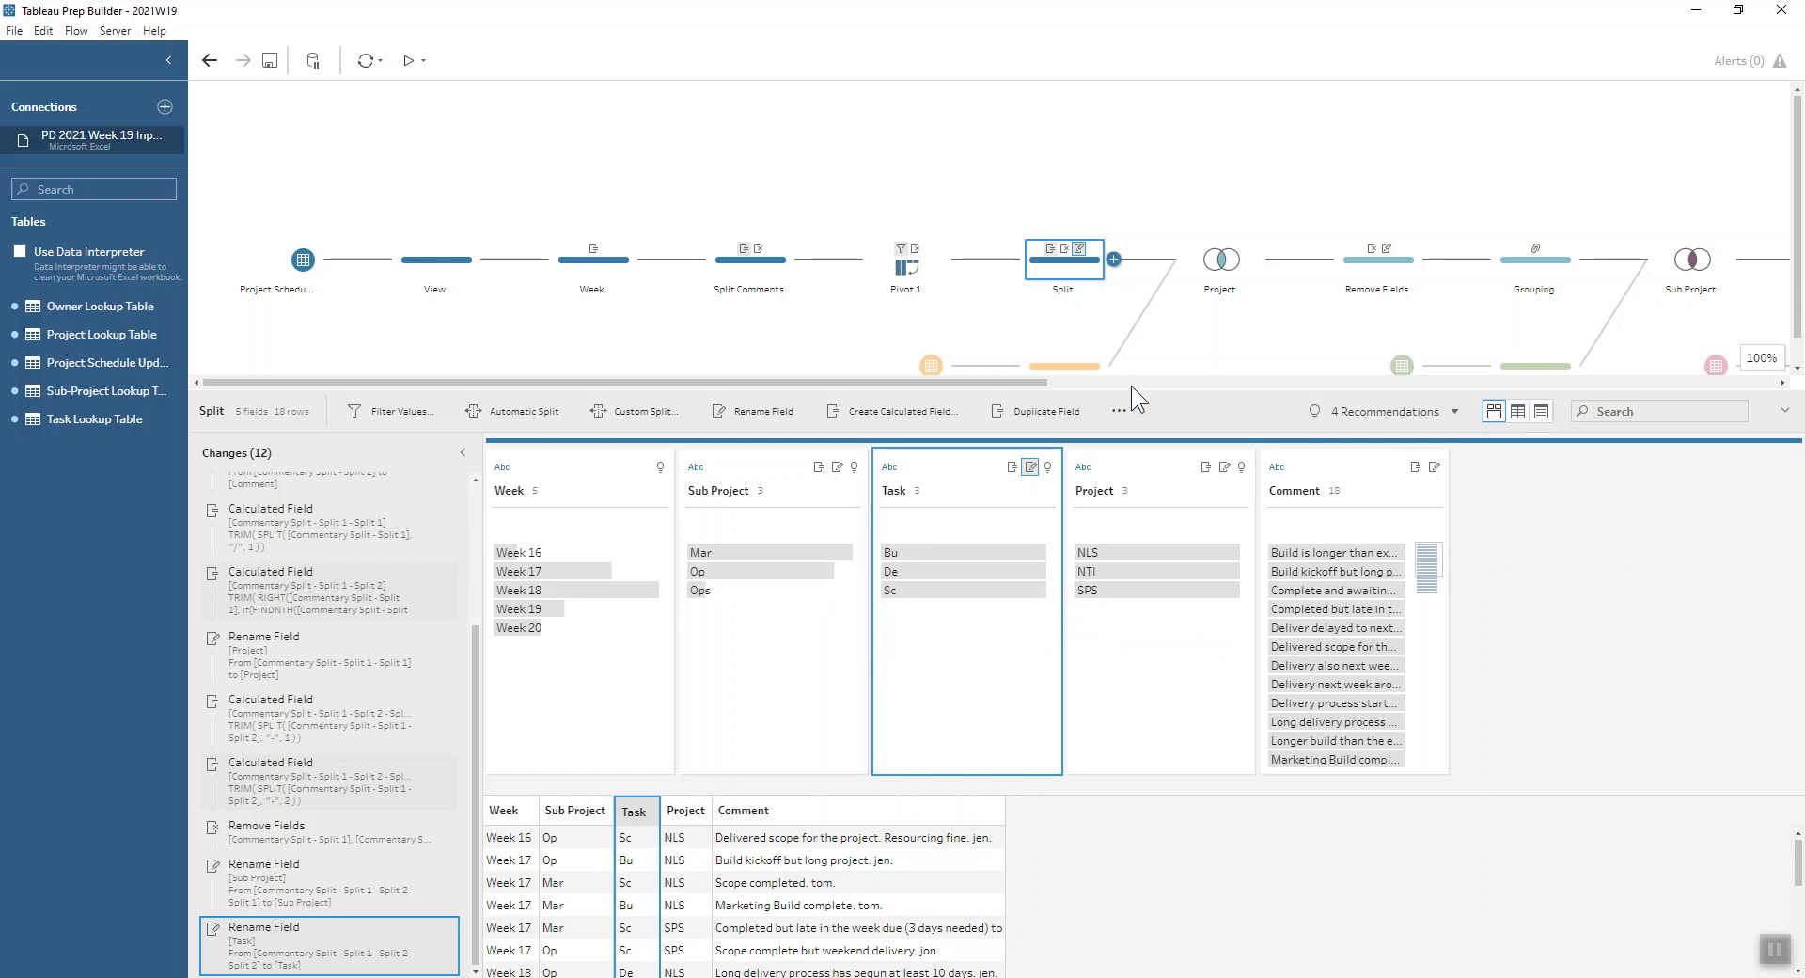
Enlarge the flow area and examine the View steps of the Project and Sub-Project lookup tables
left_click_drag(1085, 387, 1093, 512)
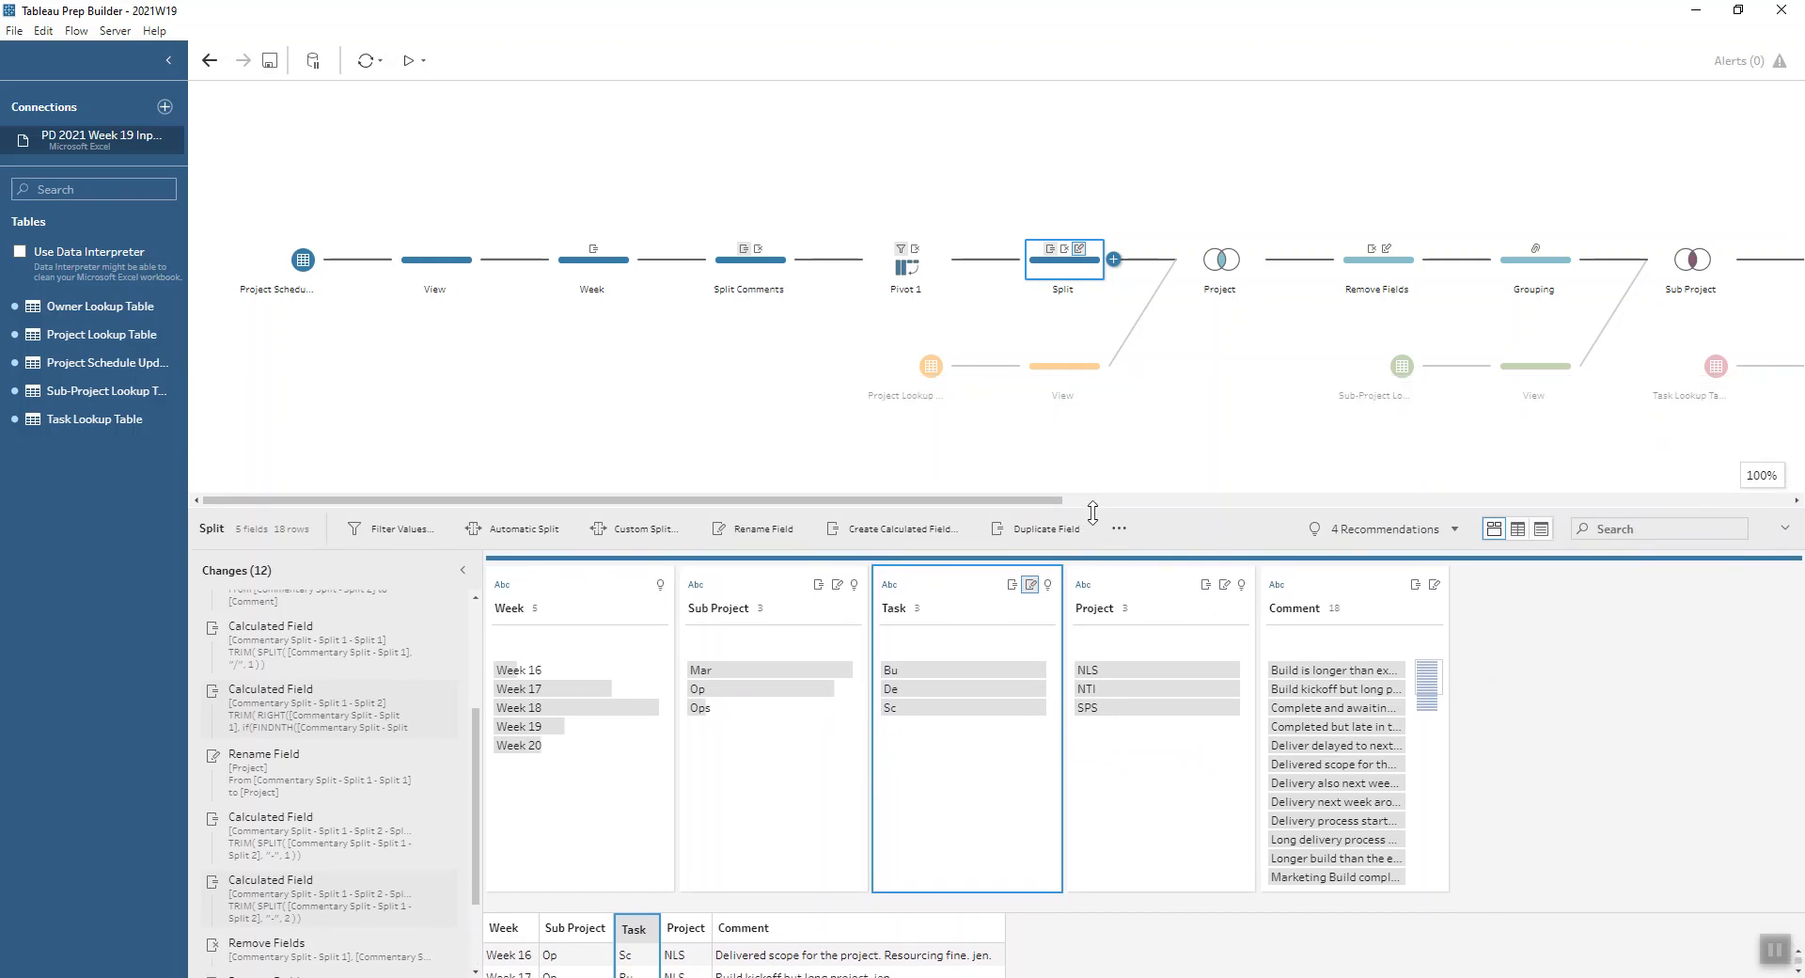
left_click(1062, 369)
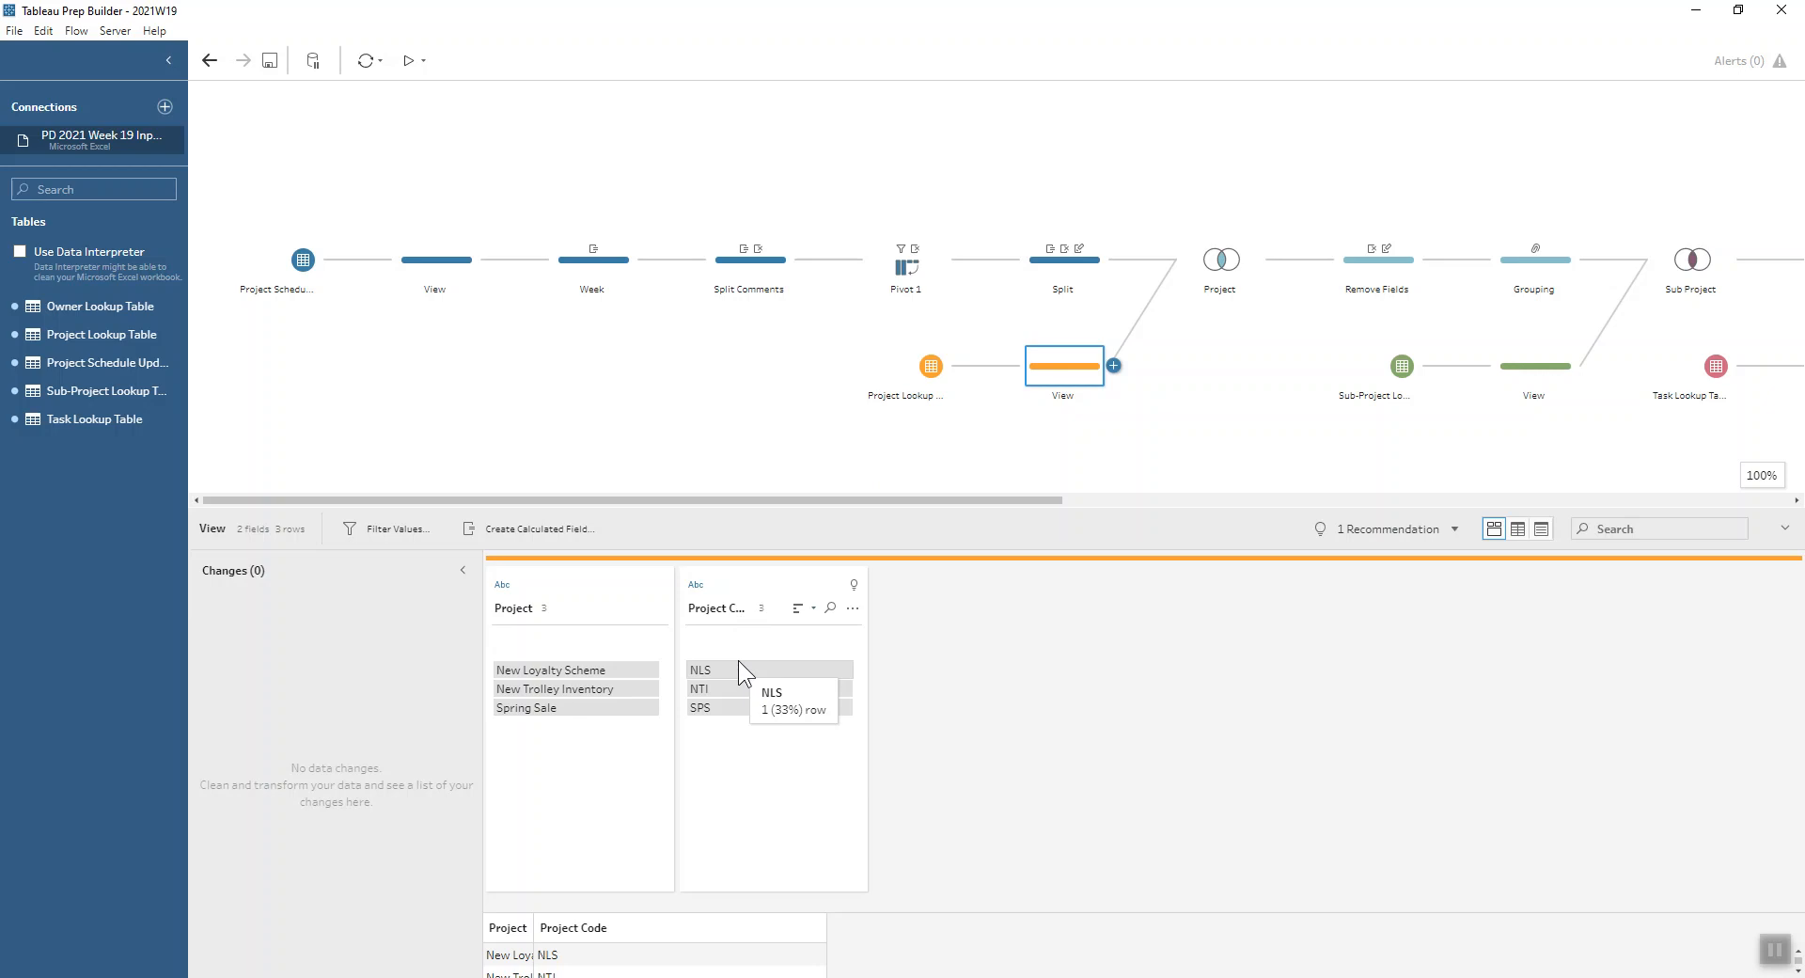
left_click(1536, 370)
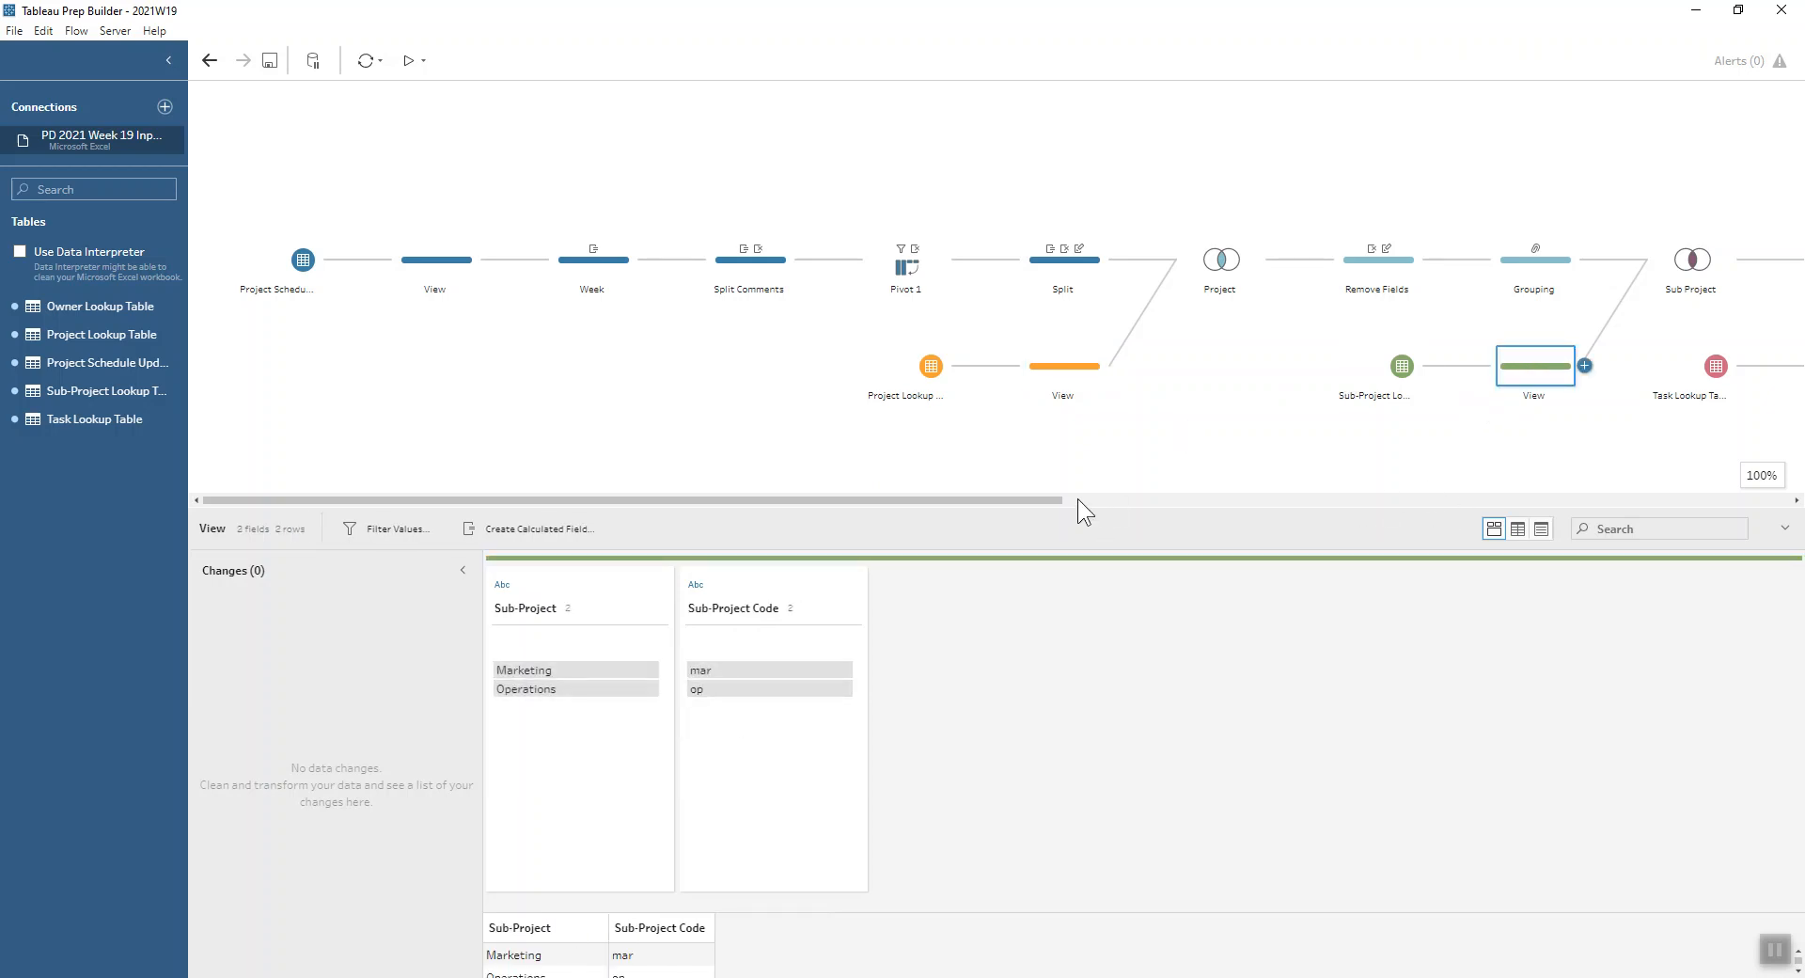
Examine the Task lookup table's View step, the Sub Project join and the value grouping in the Grouping step
left_click_drag(1057, 498, 1299, 498)
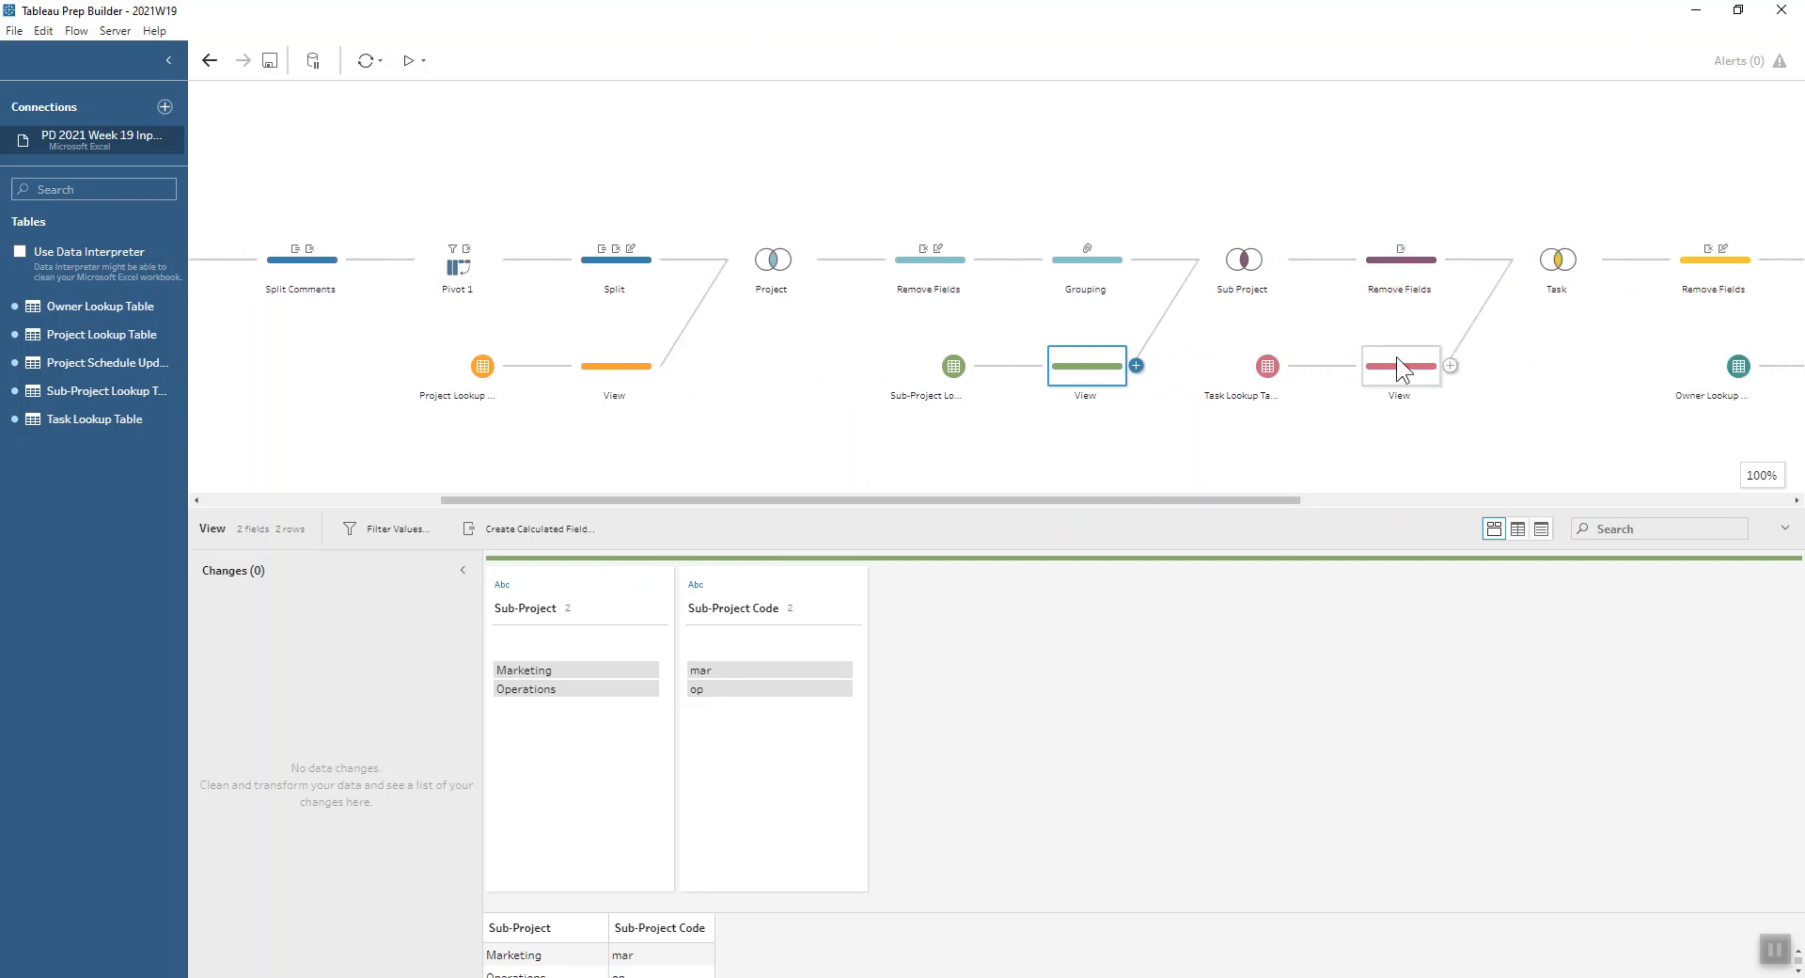
left_click(1396, 357)
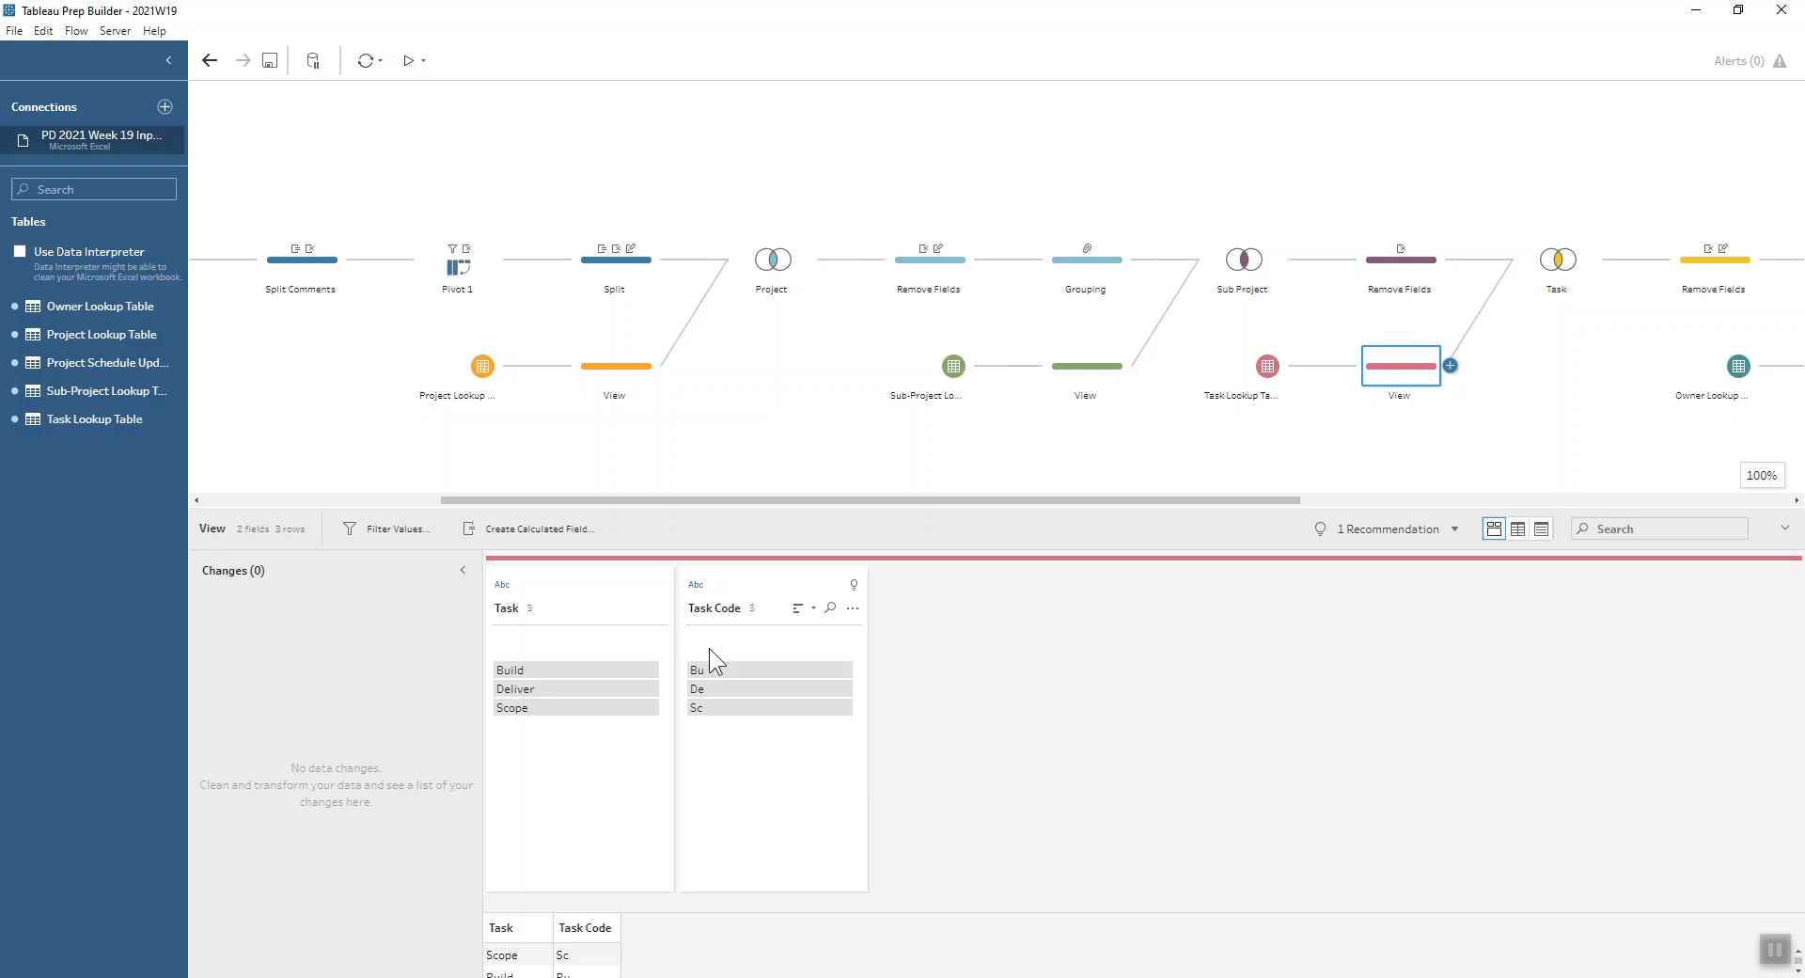
left_click(1228, 276)
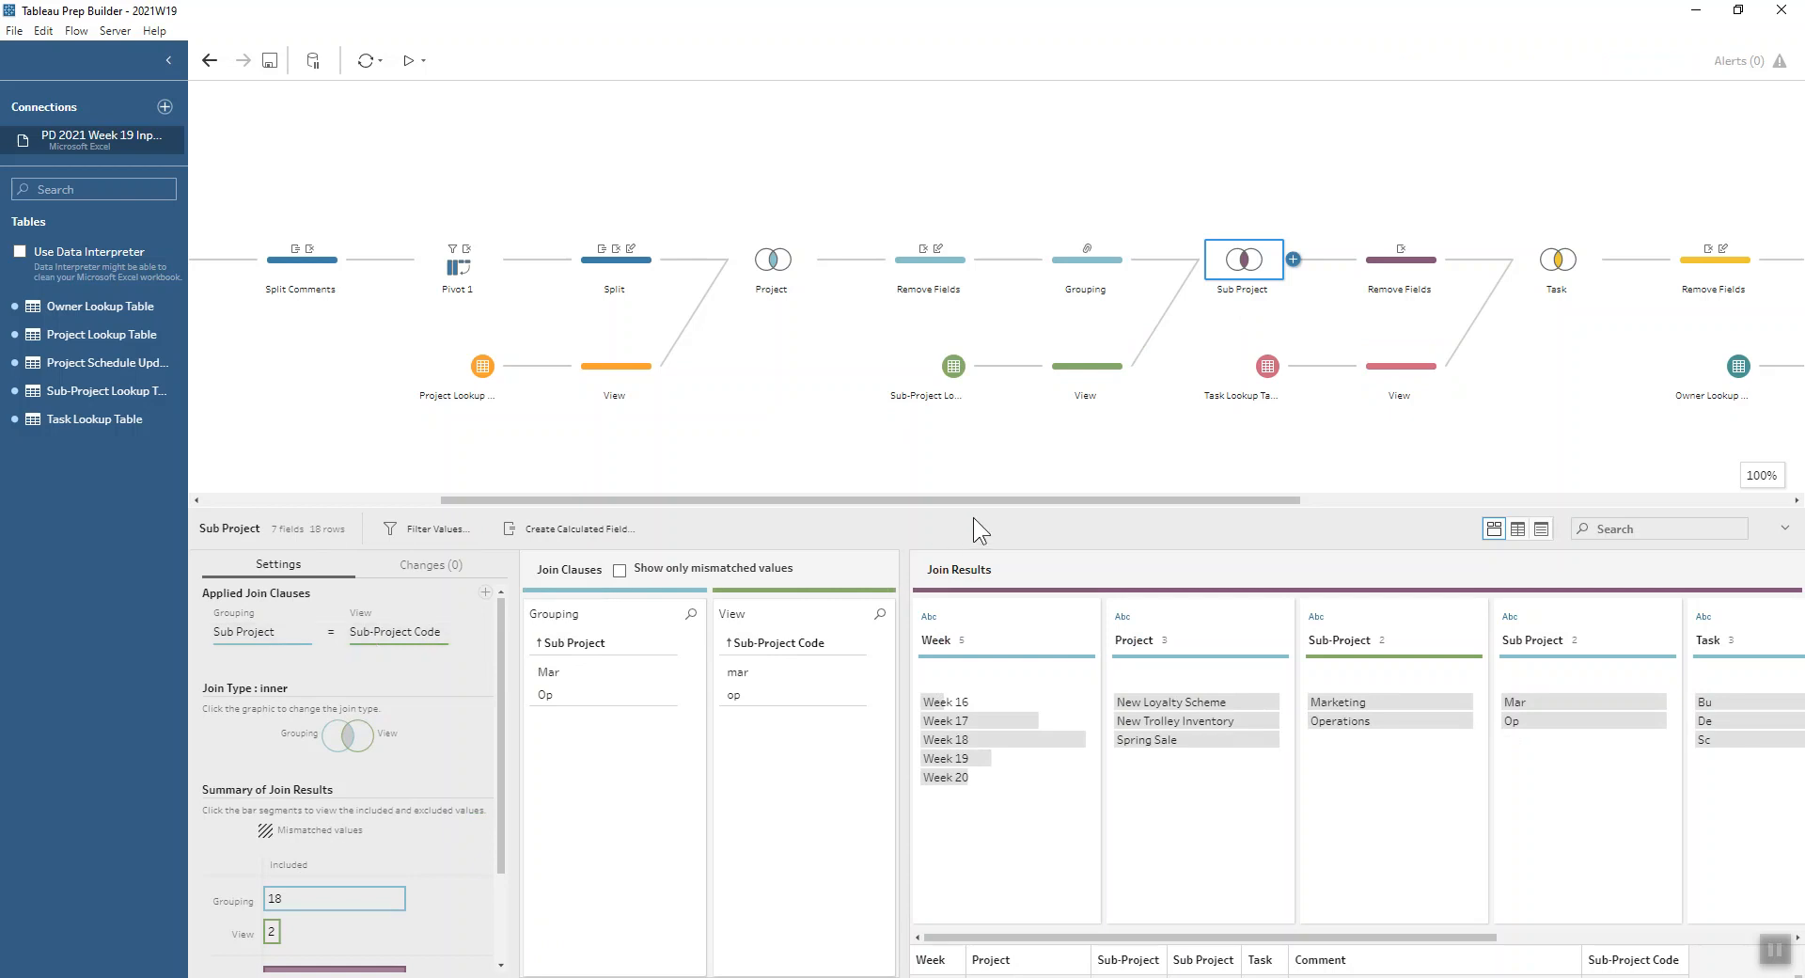
left_click(1080, 269)
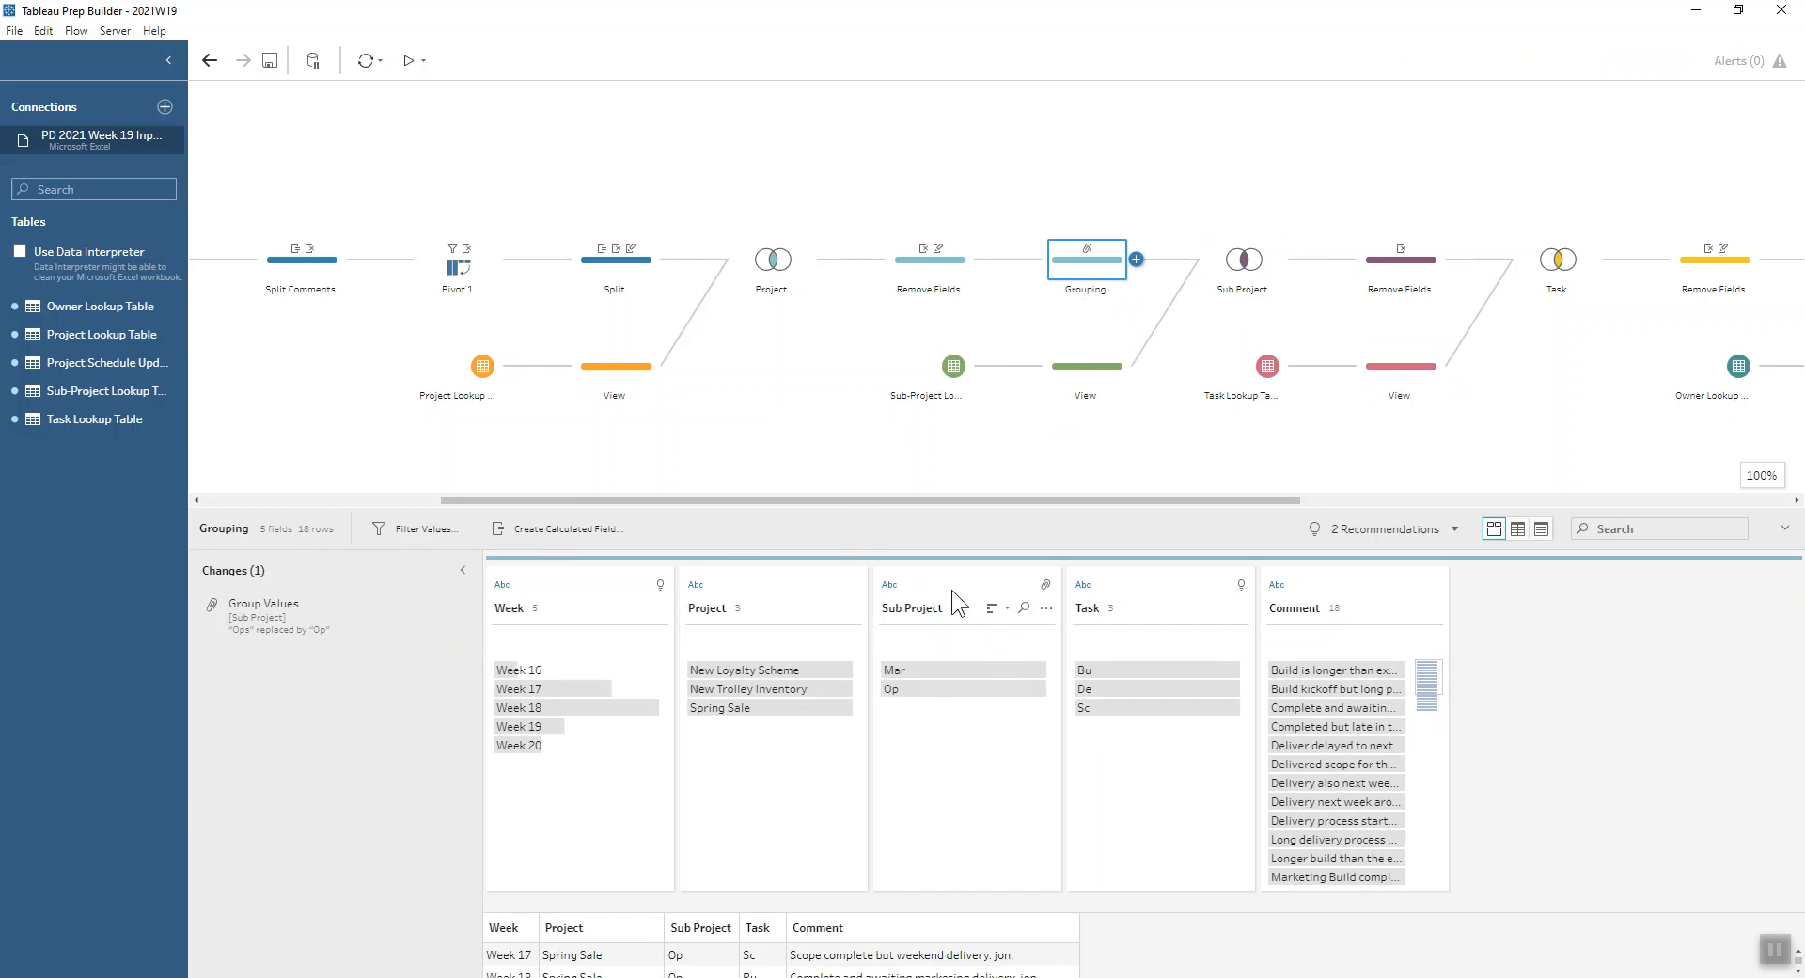
In the Remove Fields step before Grouping, compare the Op and Ops values and view the Sub Project field's Group Values options
left_click(955, 261)
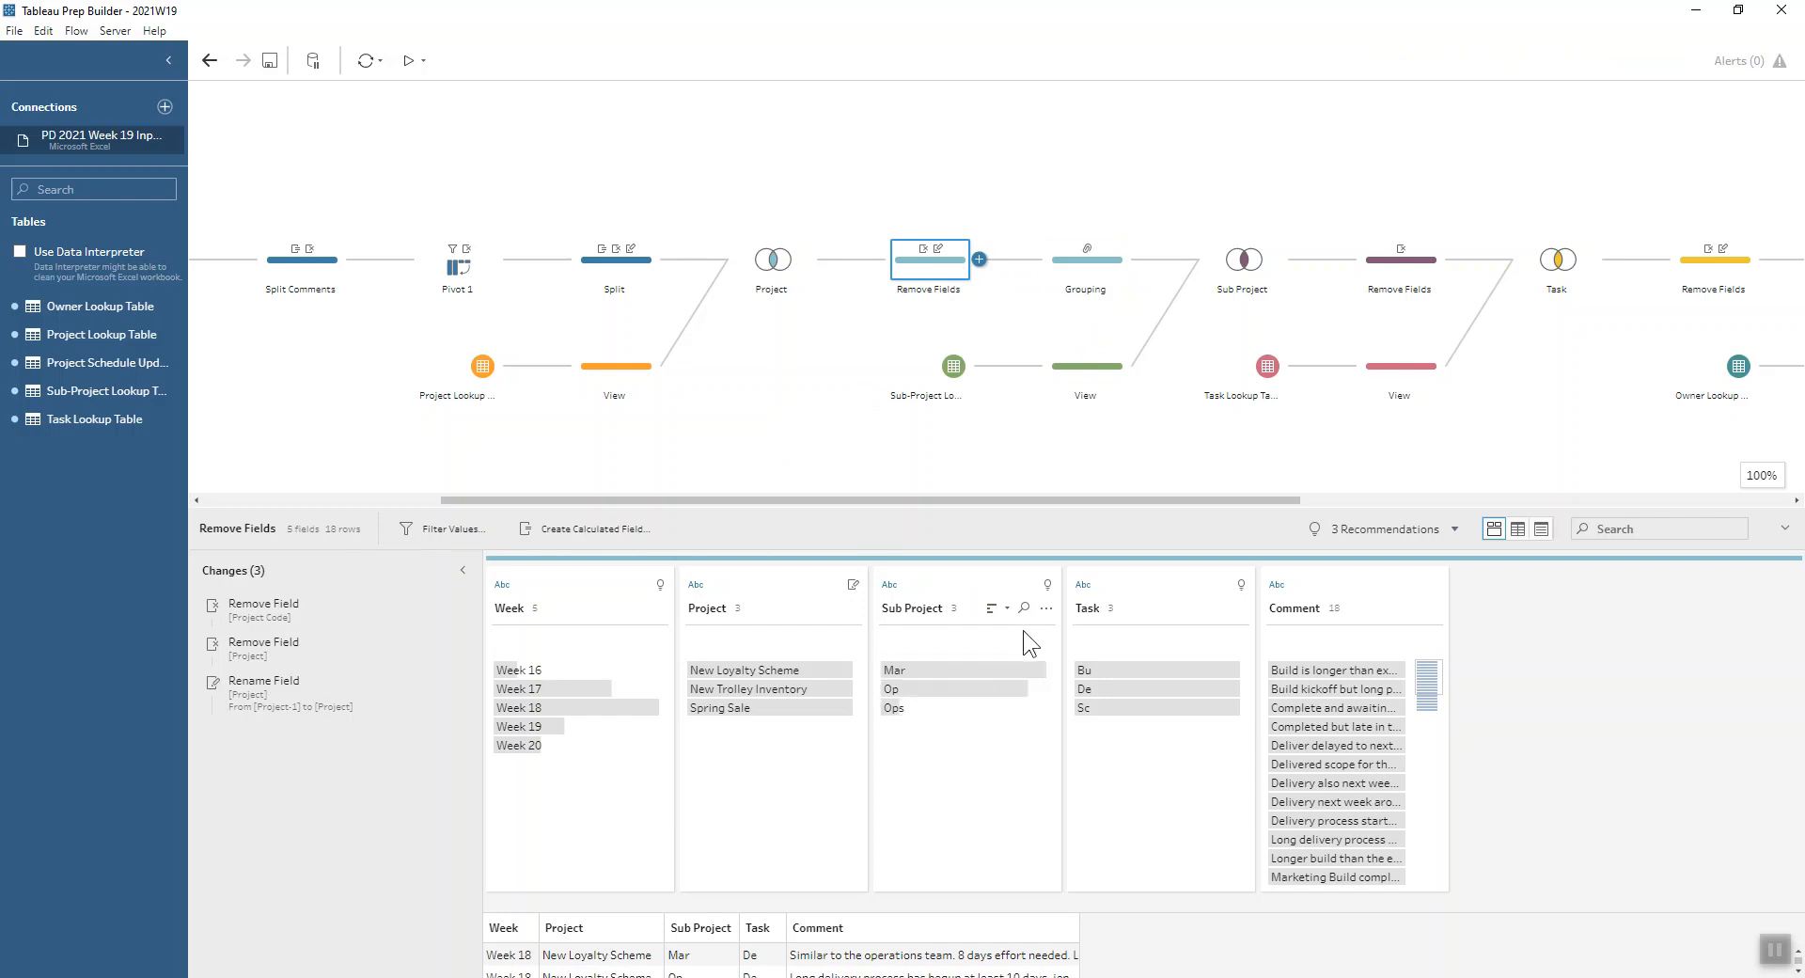
left_click(946, 693)
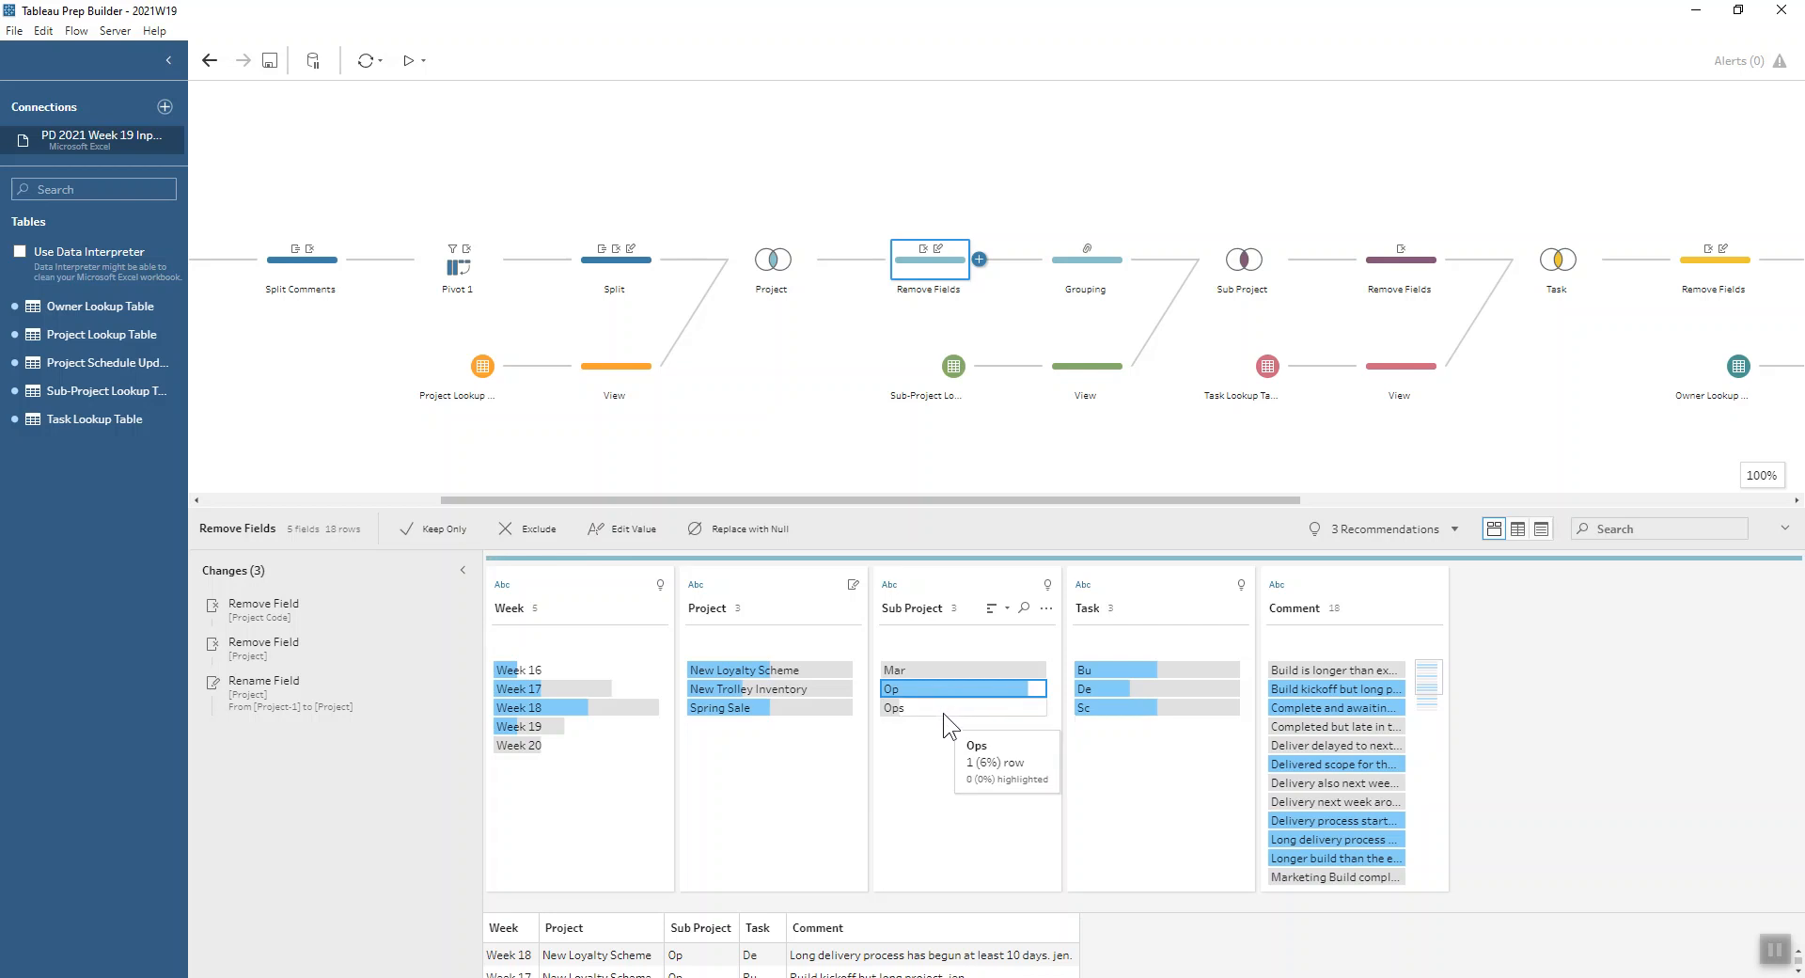
left_click(943, 713, "ctrl")
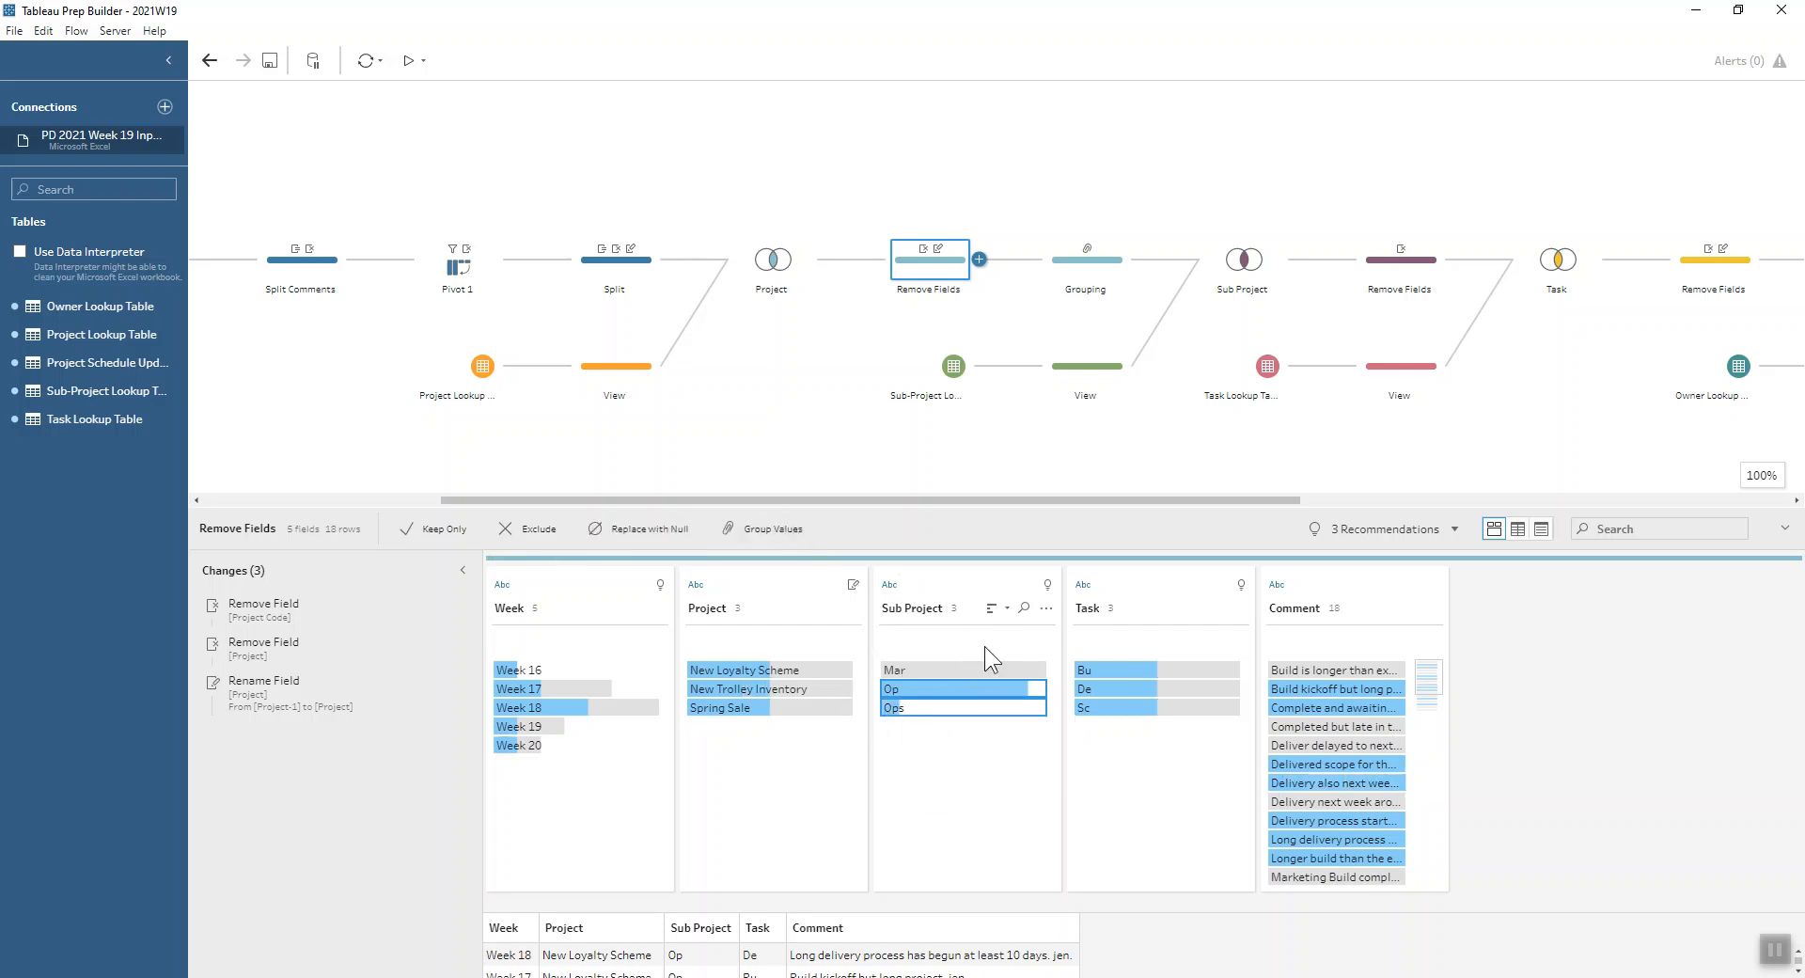
left_click(1047, 614)
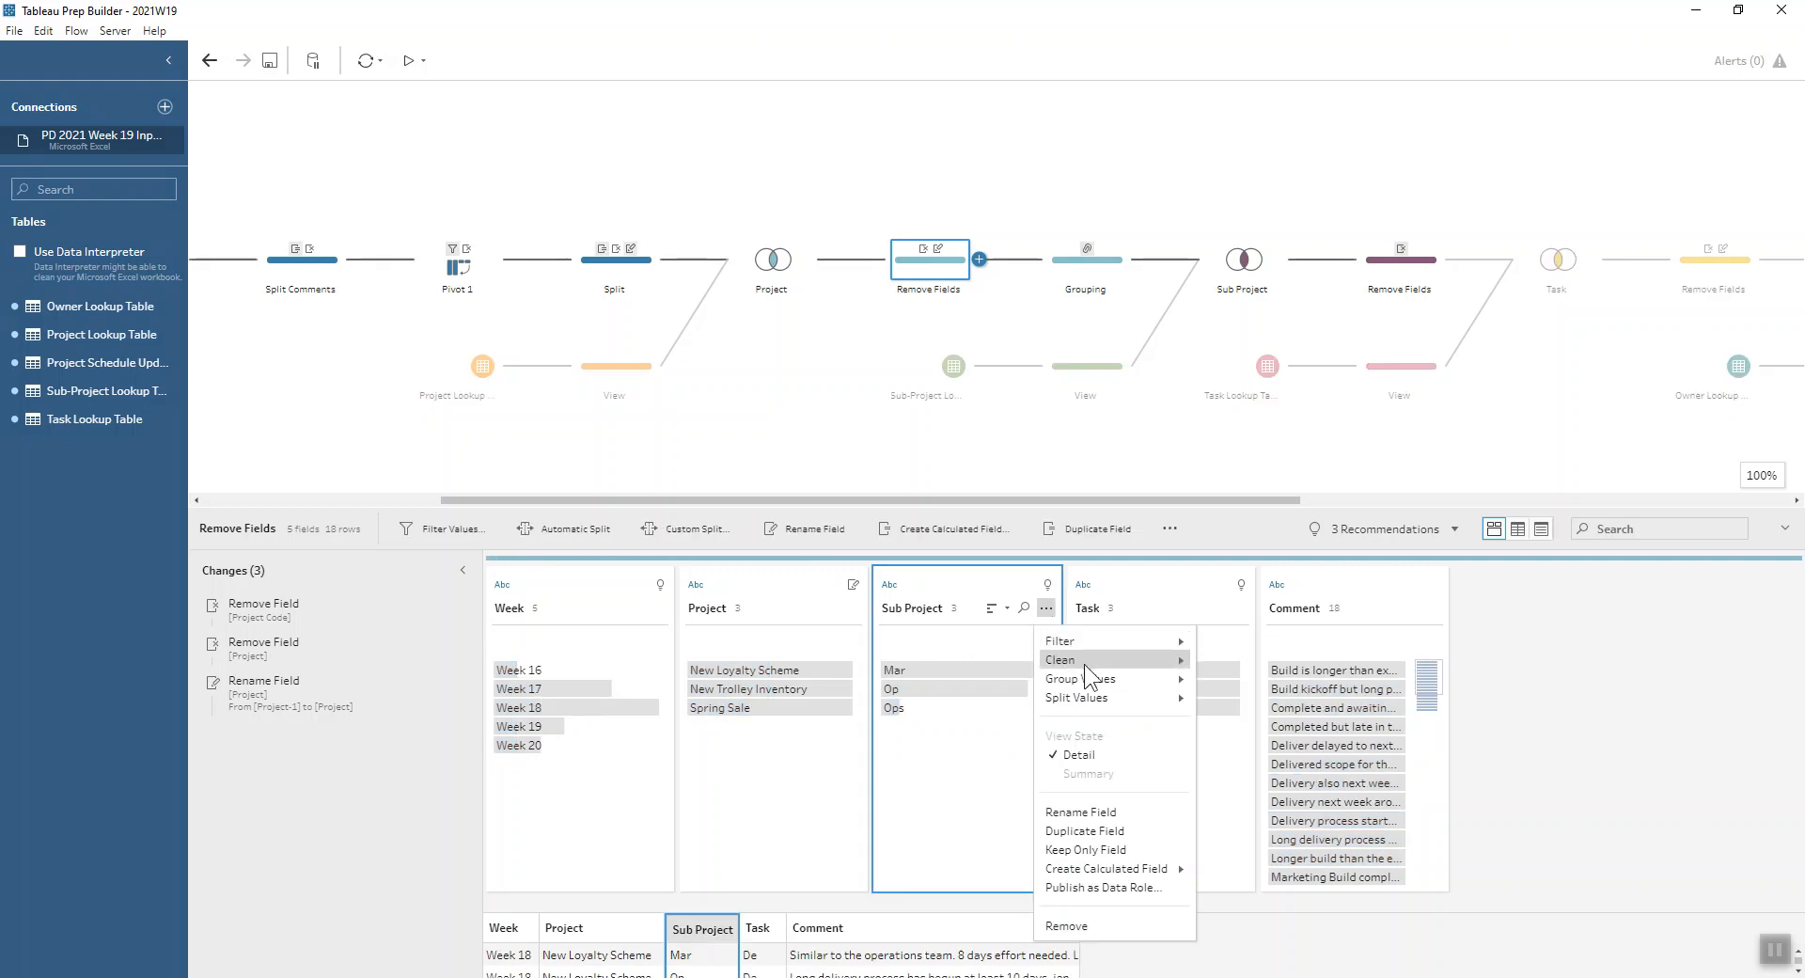
mouse_move(1093, 678)
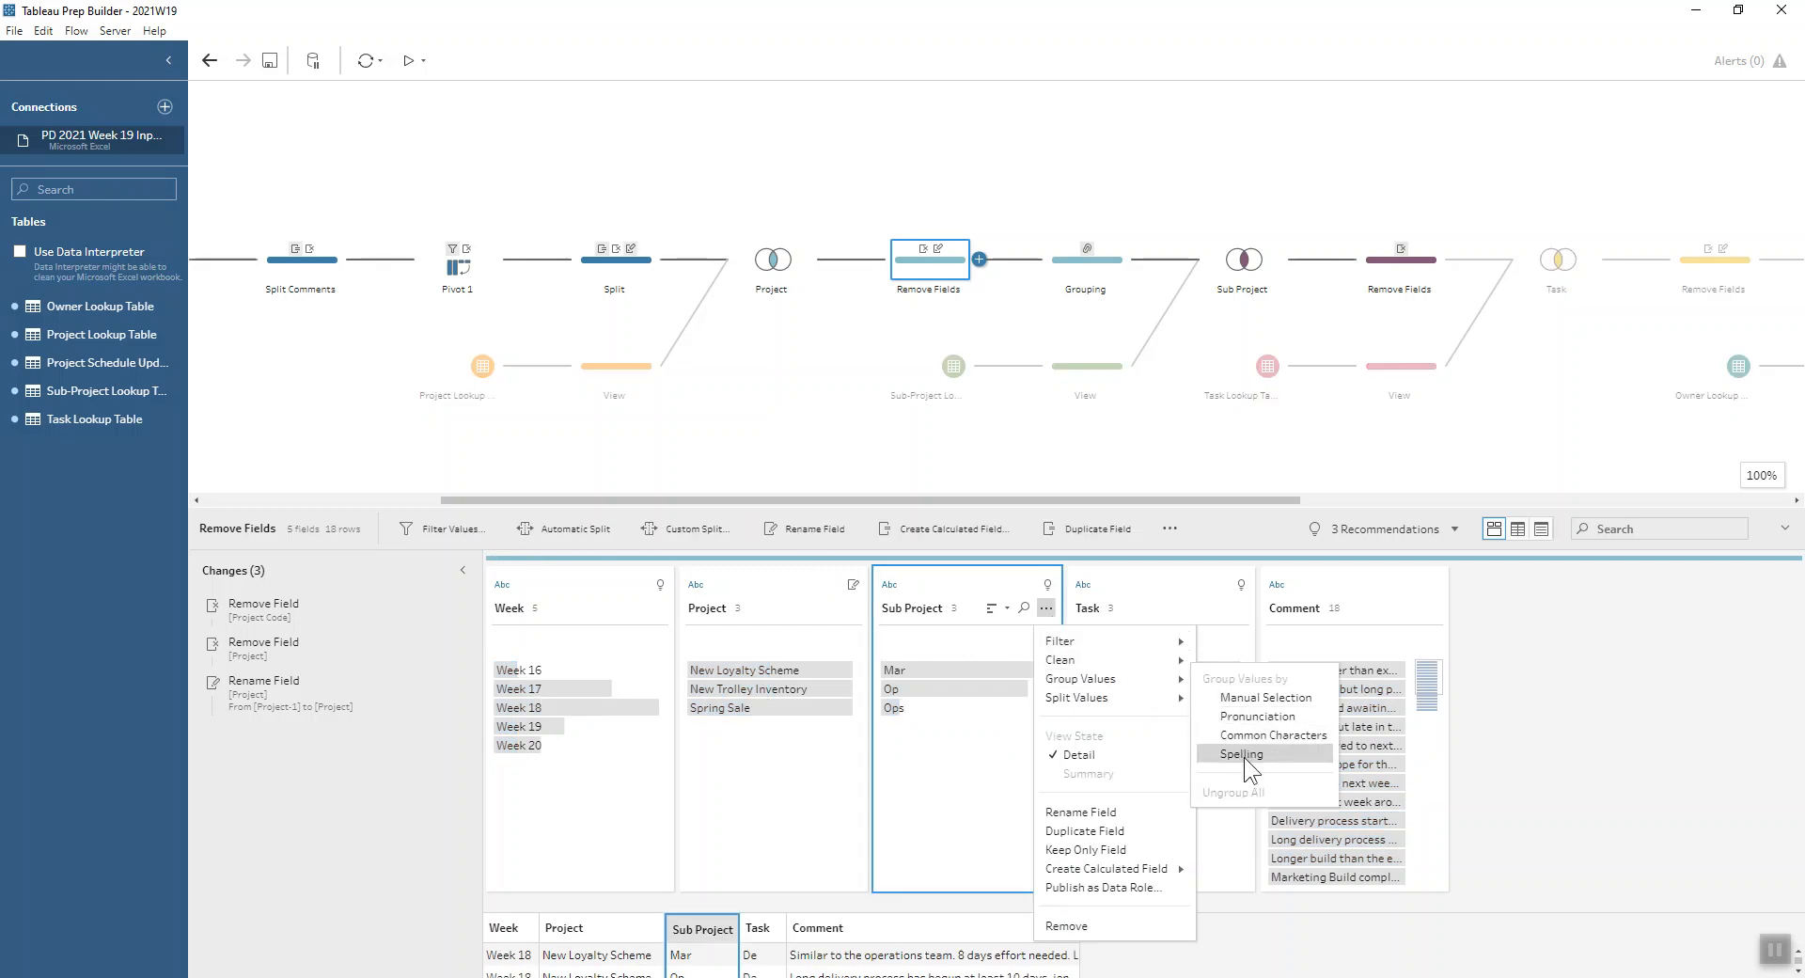
left_click(940, 787)
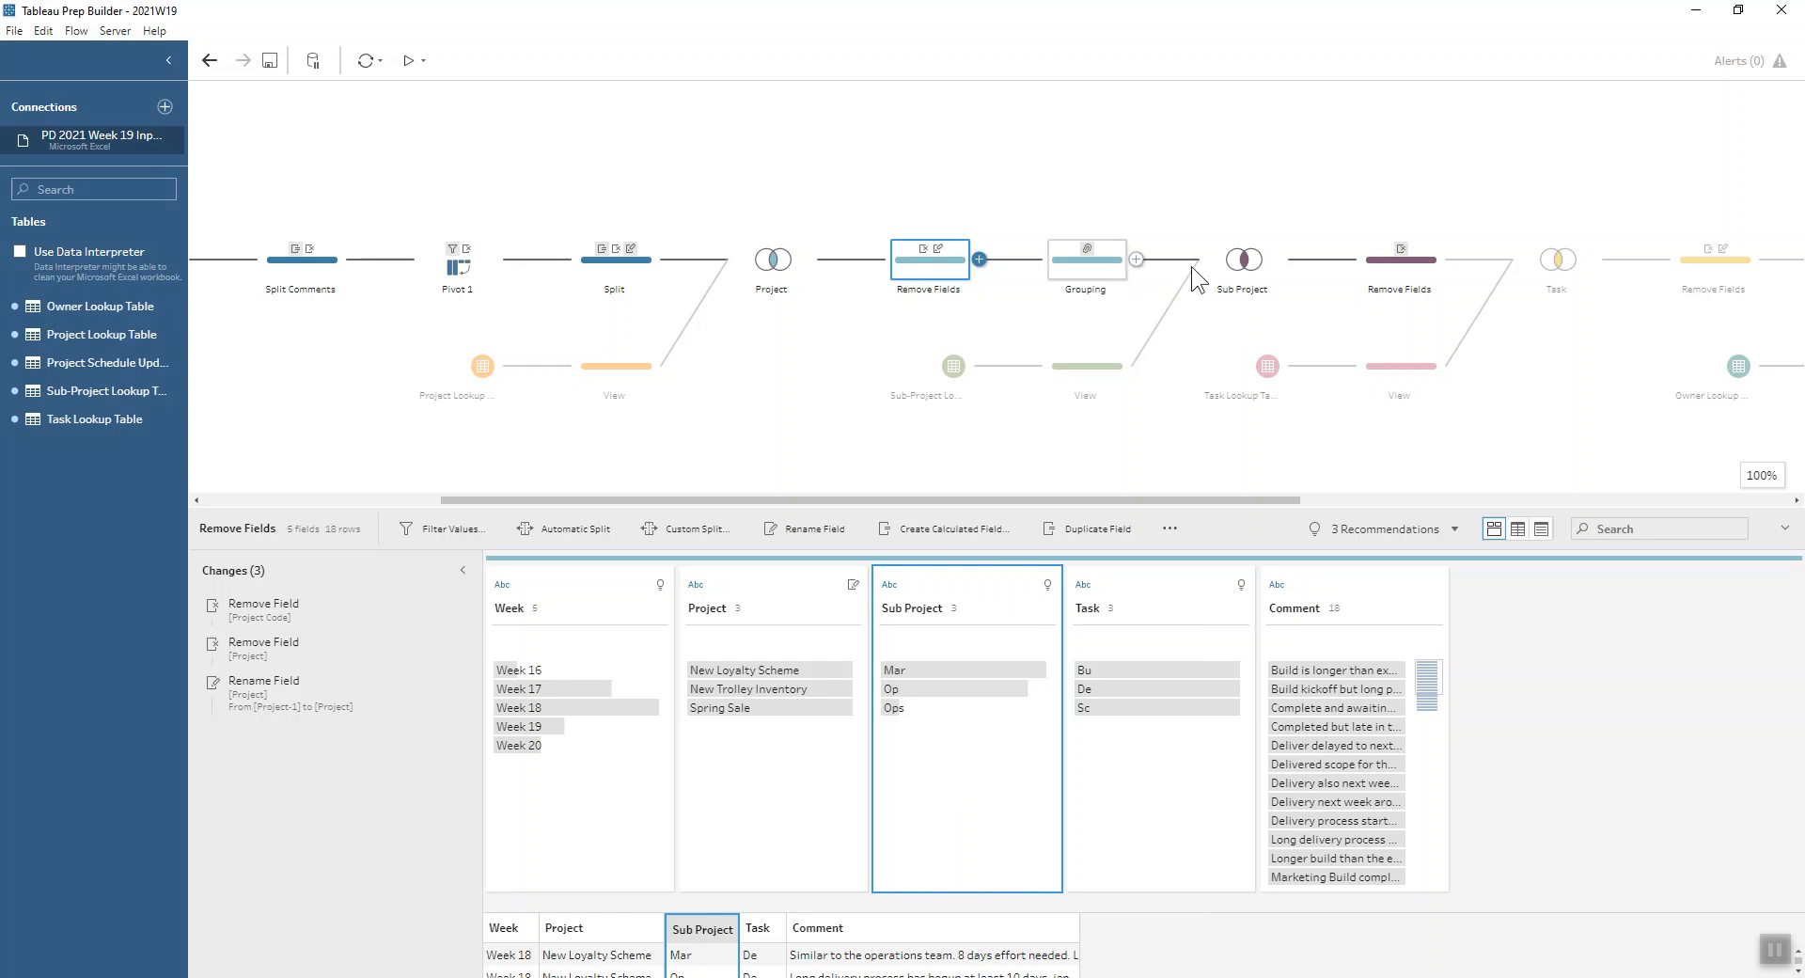
Review the join clauses and results of the Sub Project and Task joins
left_click(1248, 274)
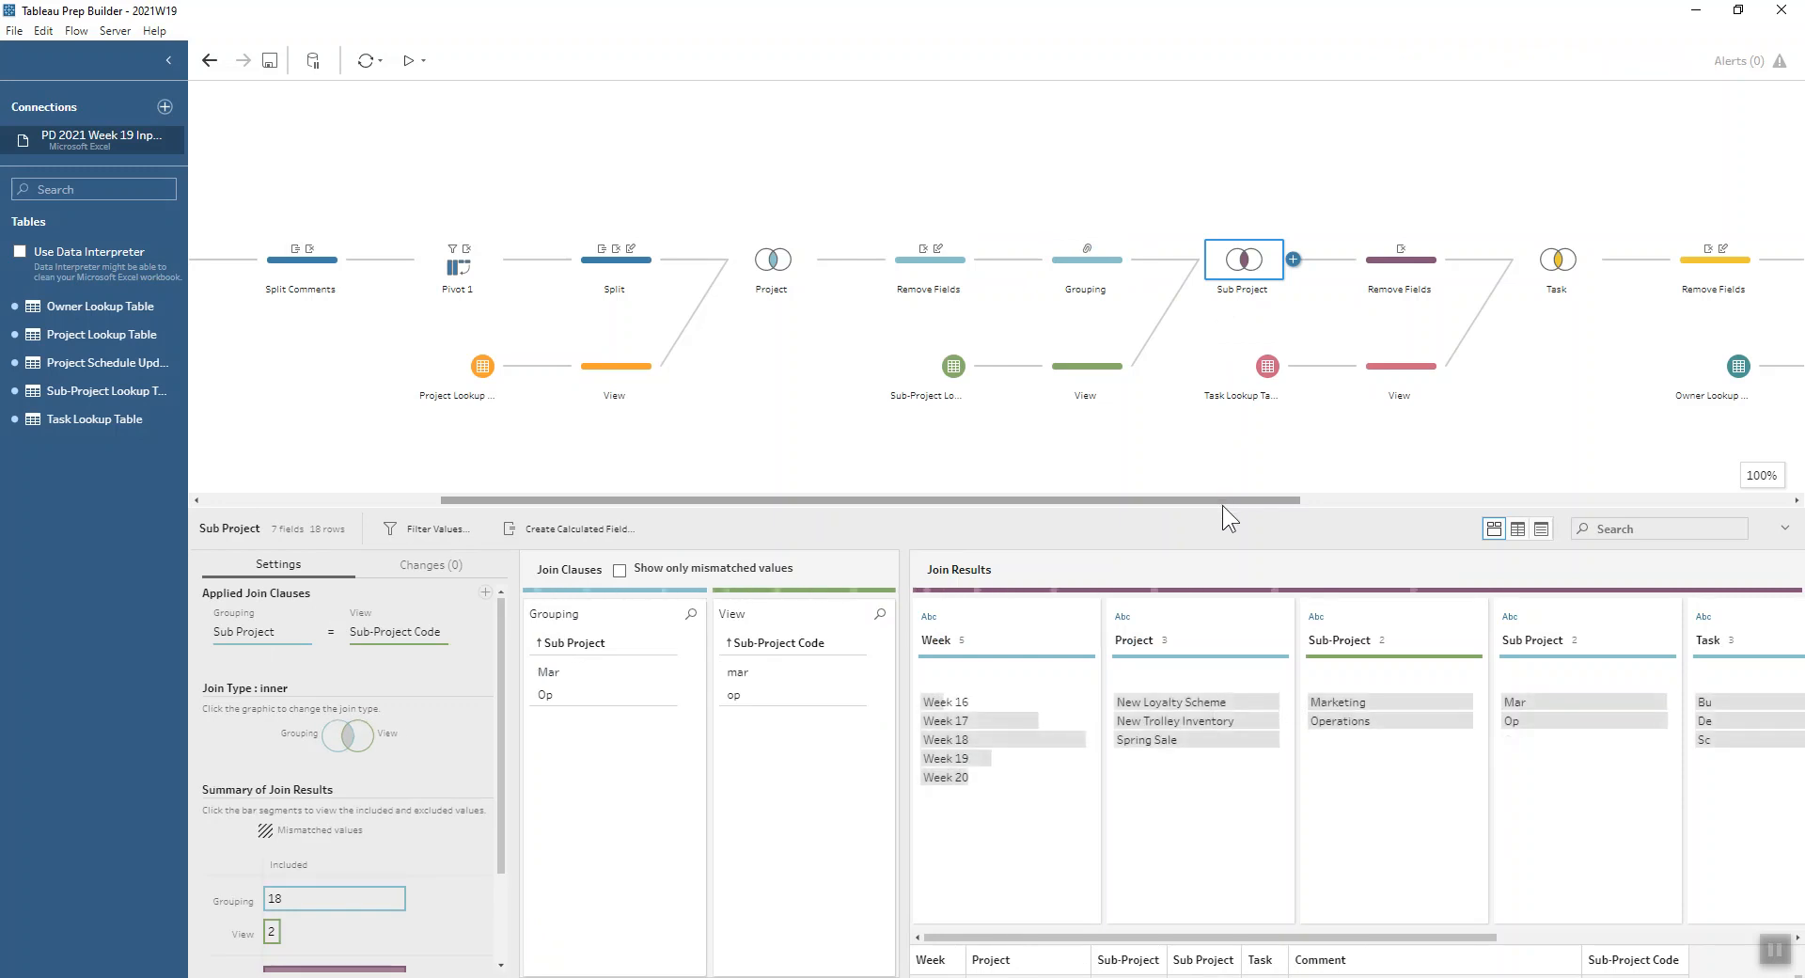
left_click_drag(1222, 501, 1293, 499)
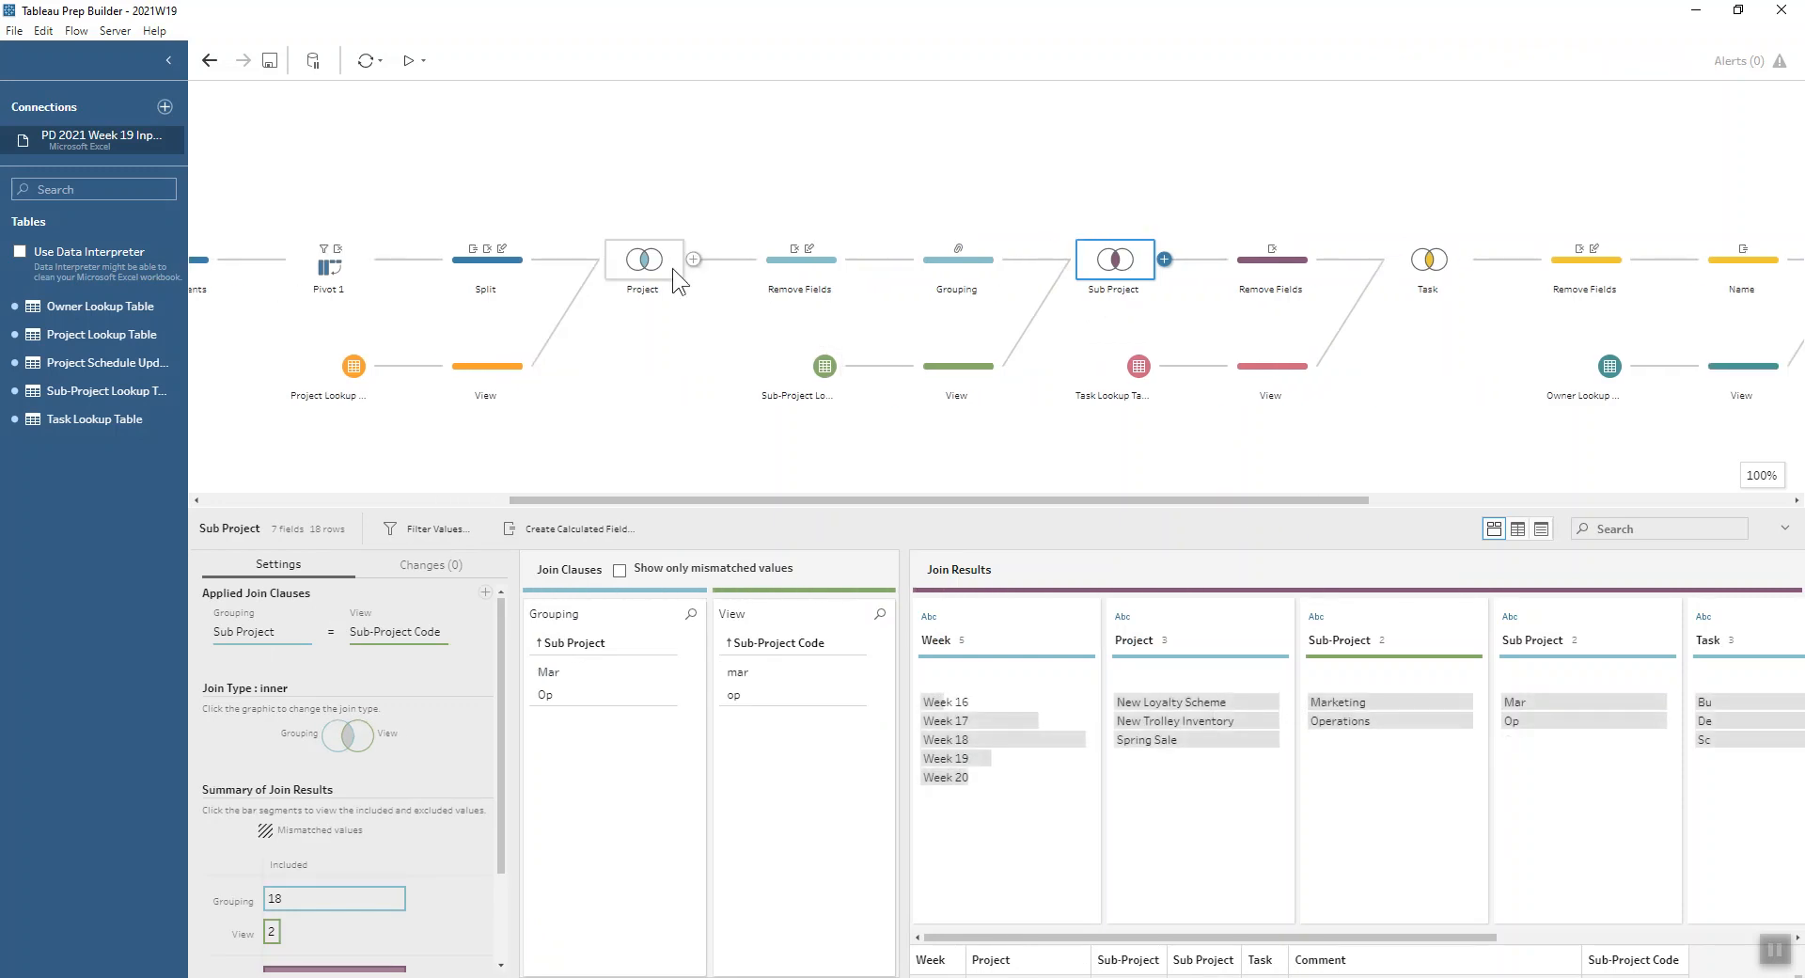
left_click(1416, 265)
left_click_drag(1337, 498, 1618, 498)
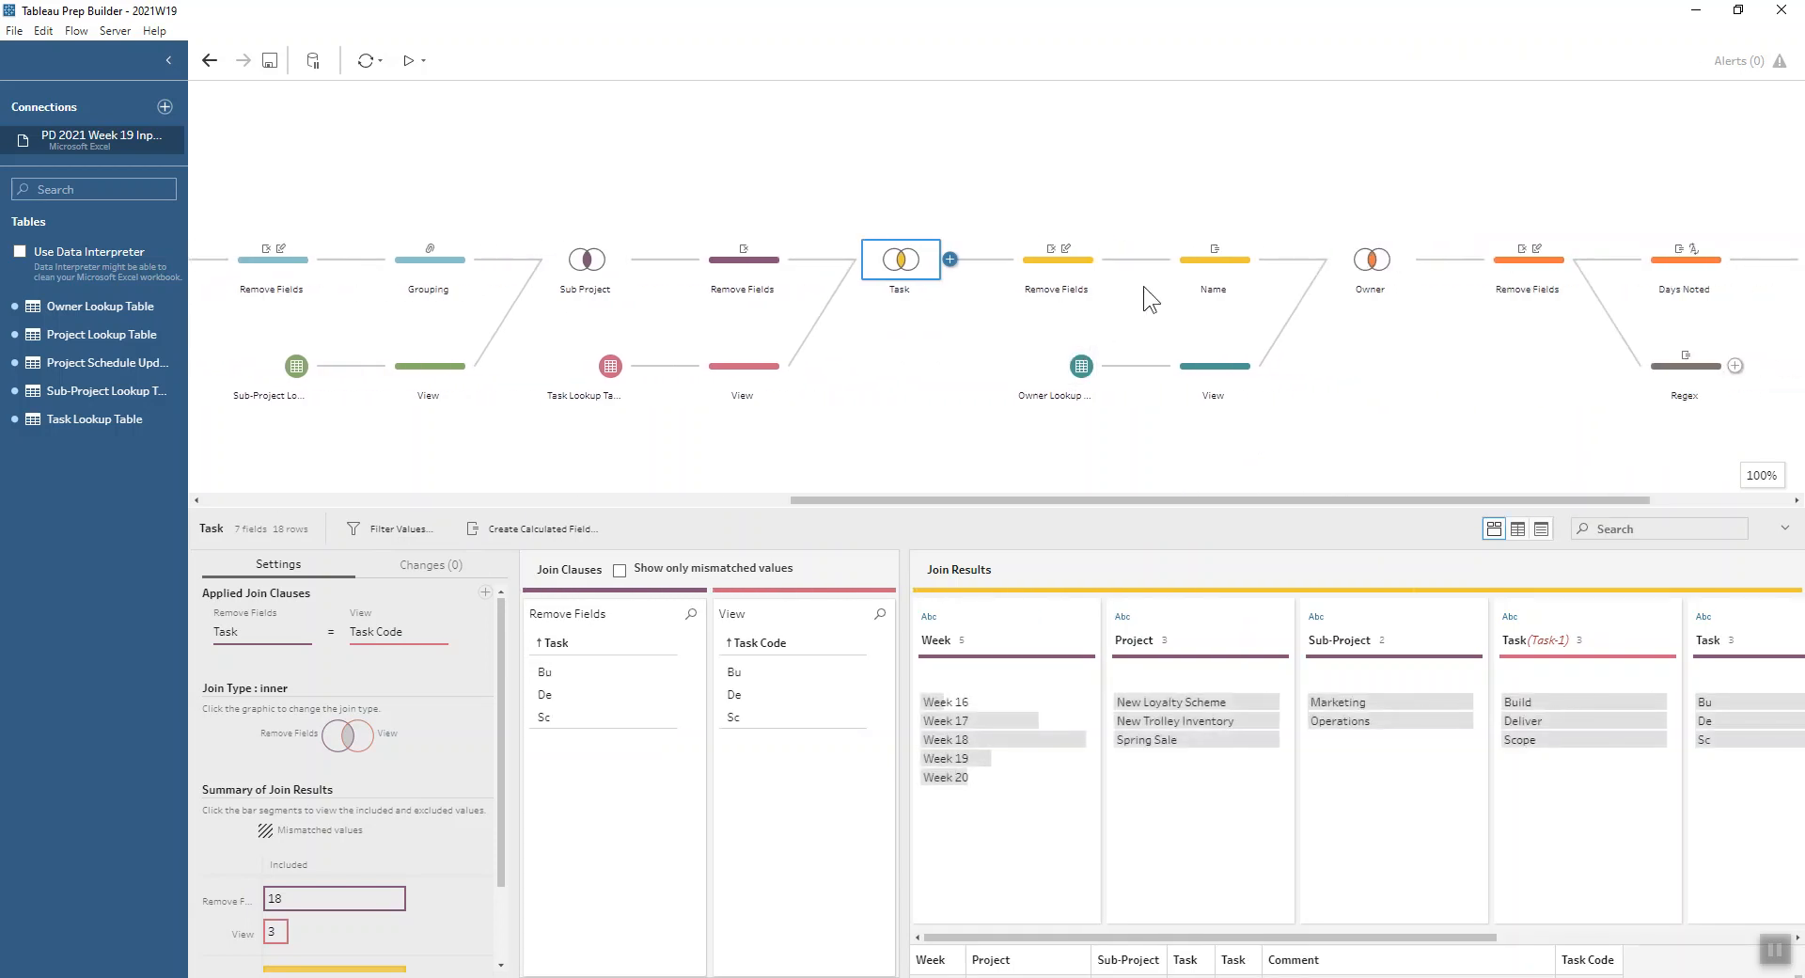
Inspect the Name step's calculated field RIGHT([Comment],4) and close its editor without changing it
left_click(1190, 262)
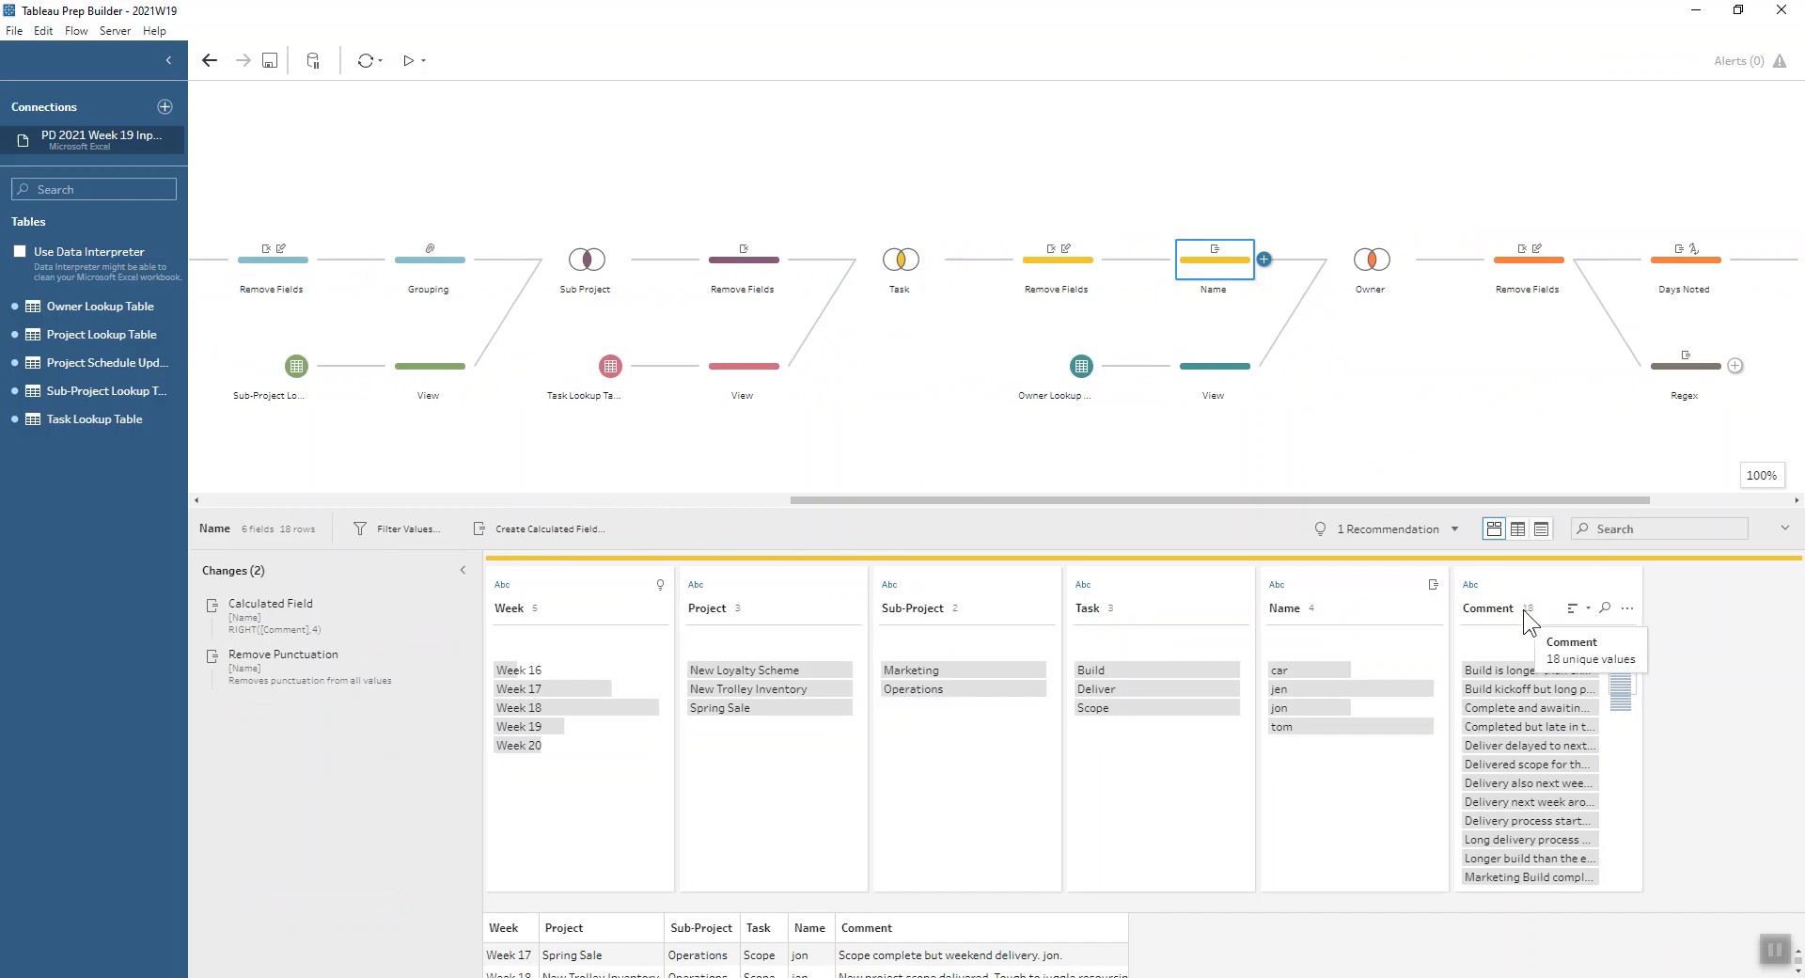
left_click(1605, 598)
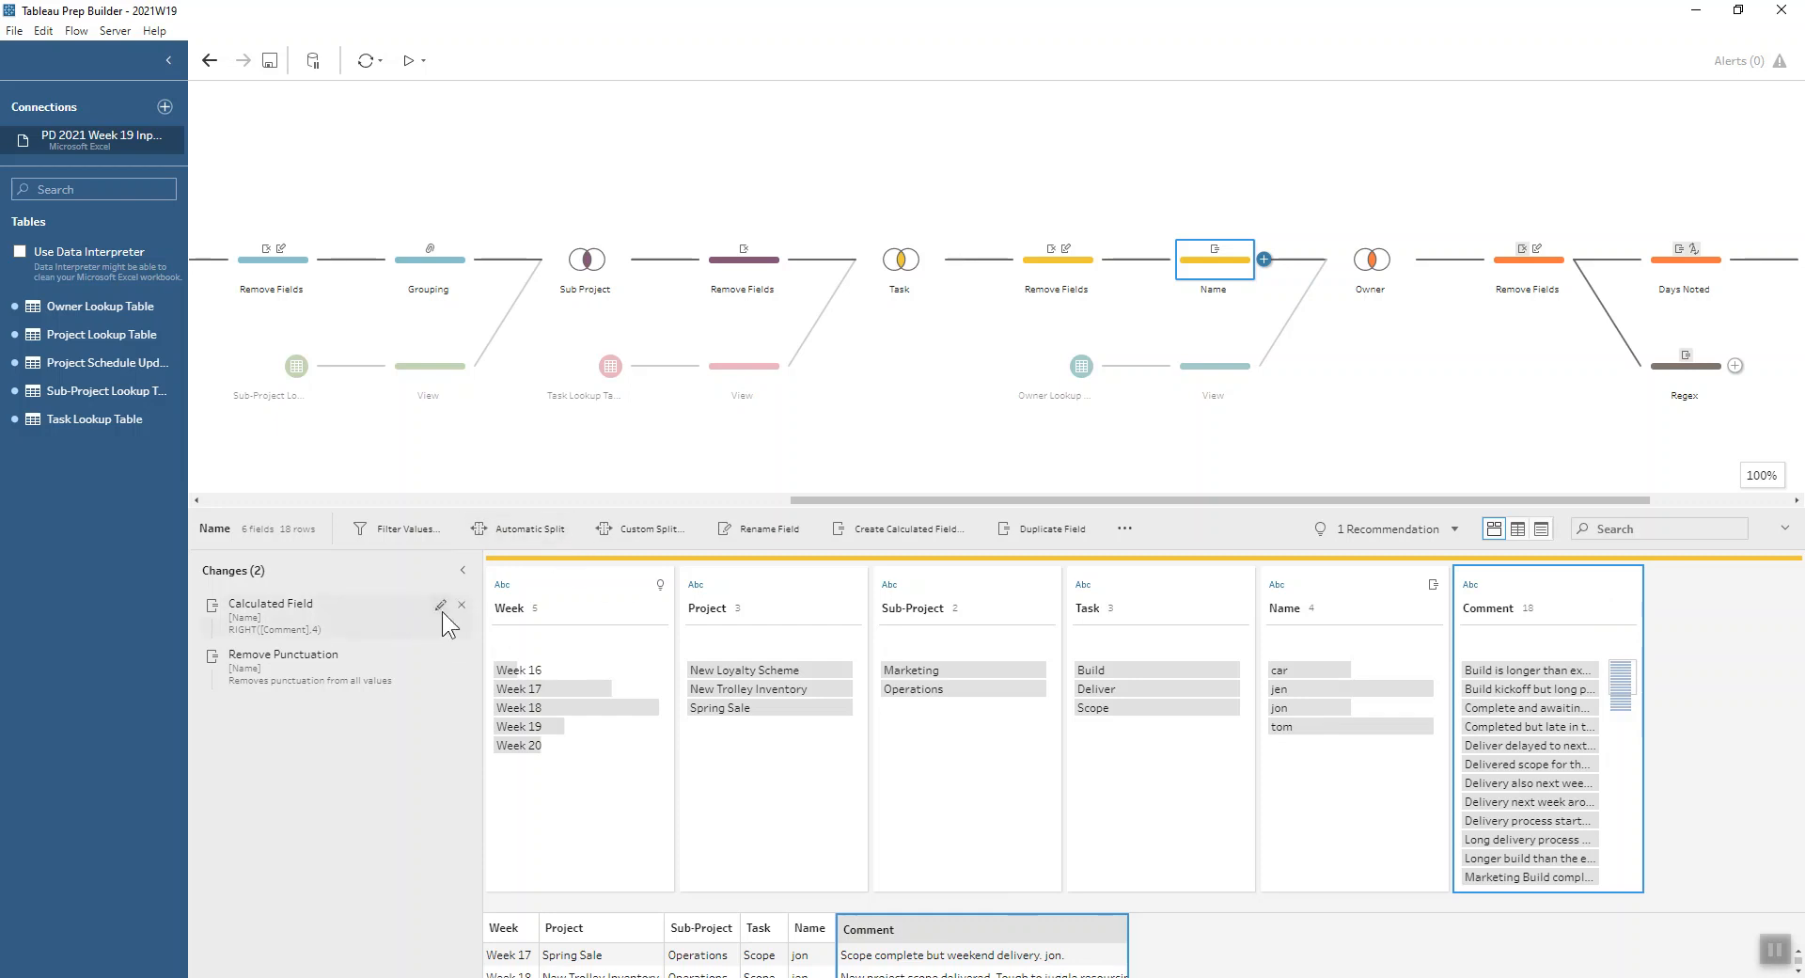
left_click(440, 604)
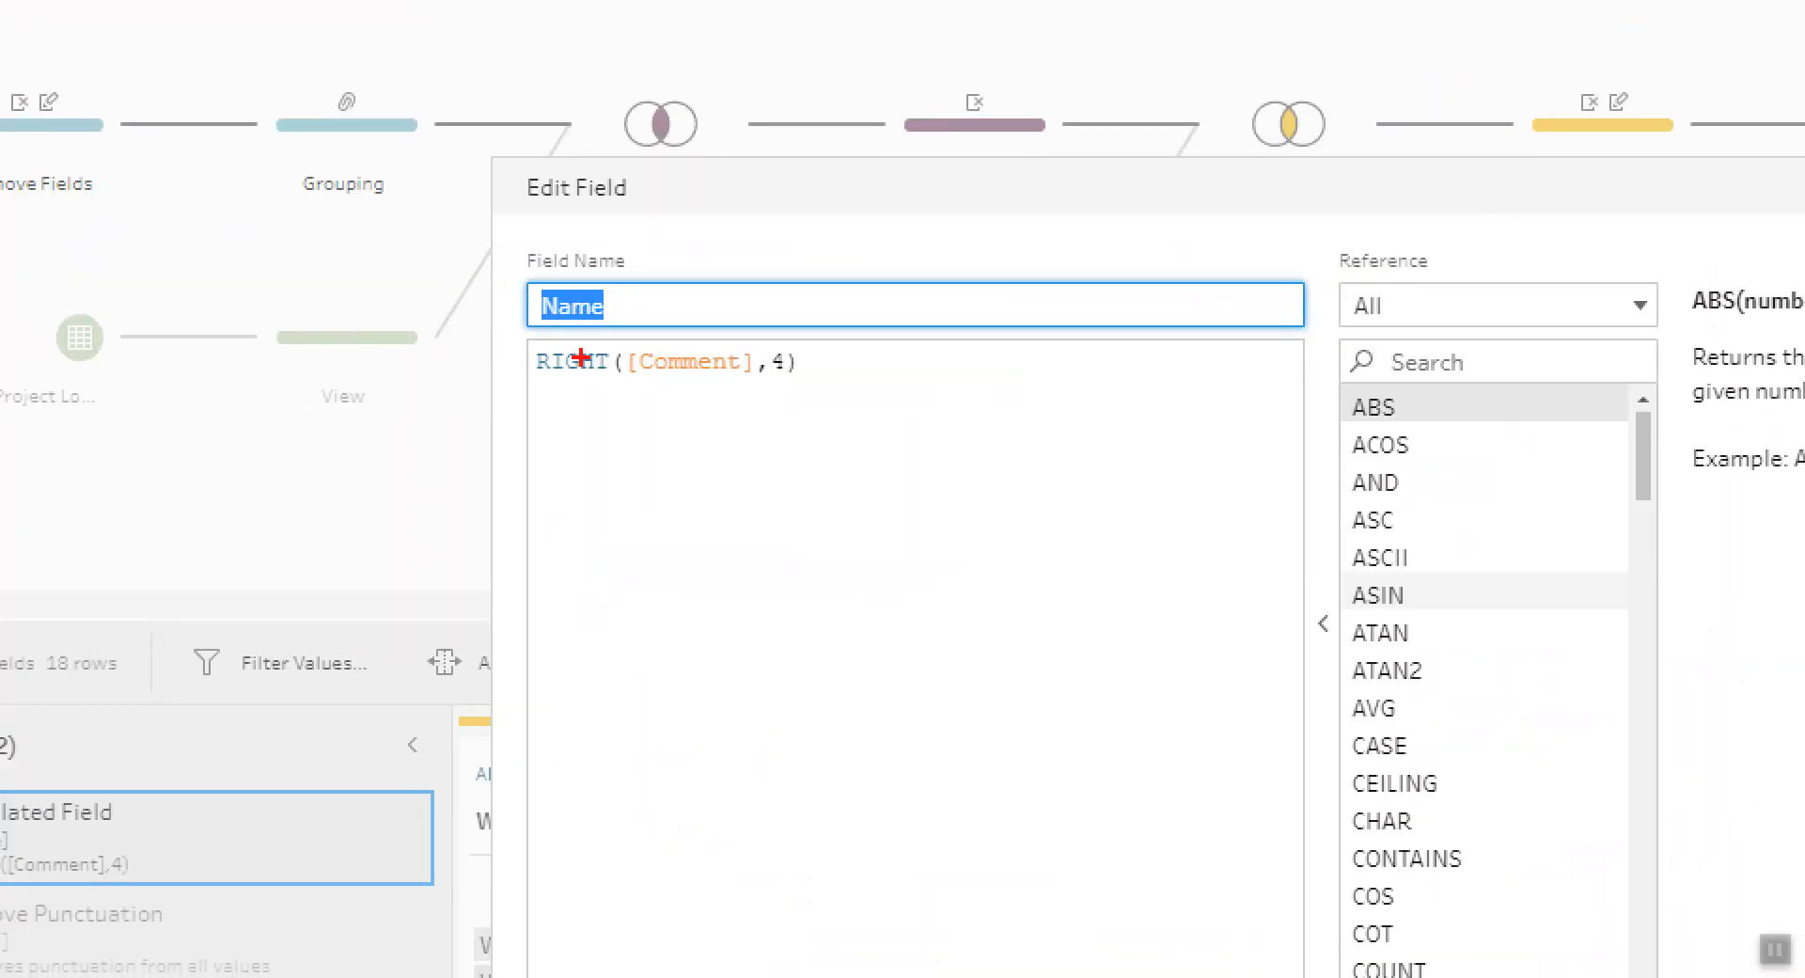
left_click_drag(532, 380, 798, 383)
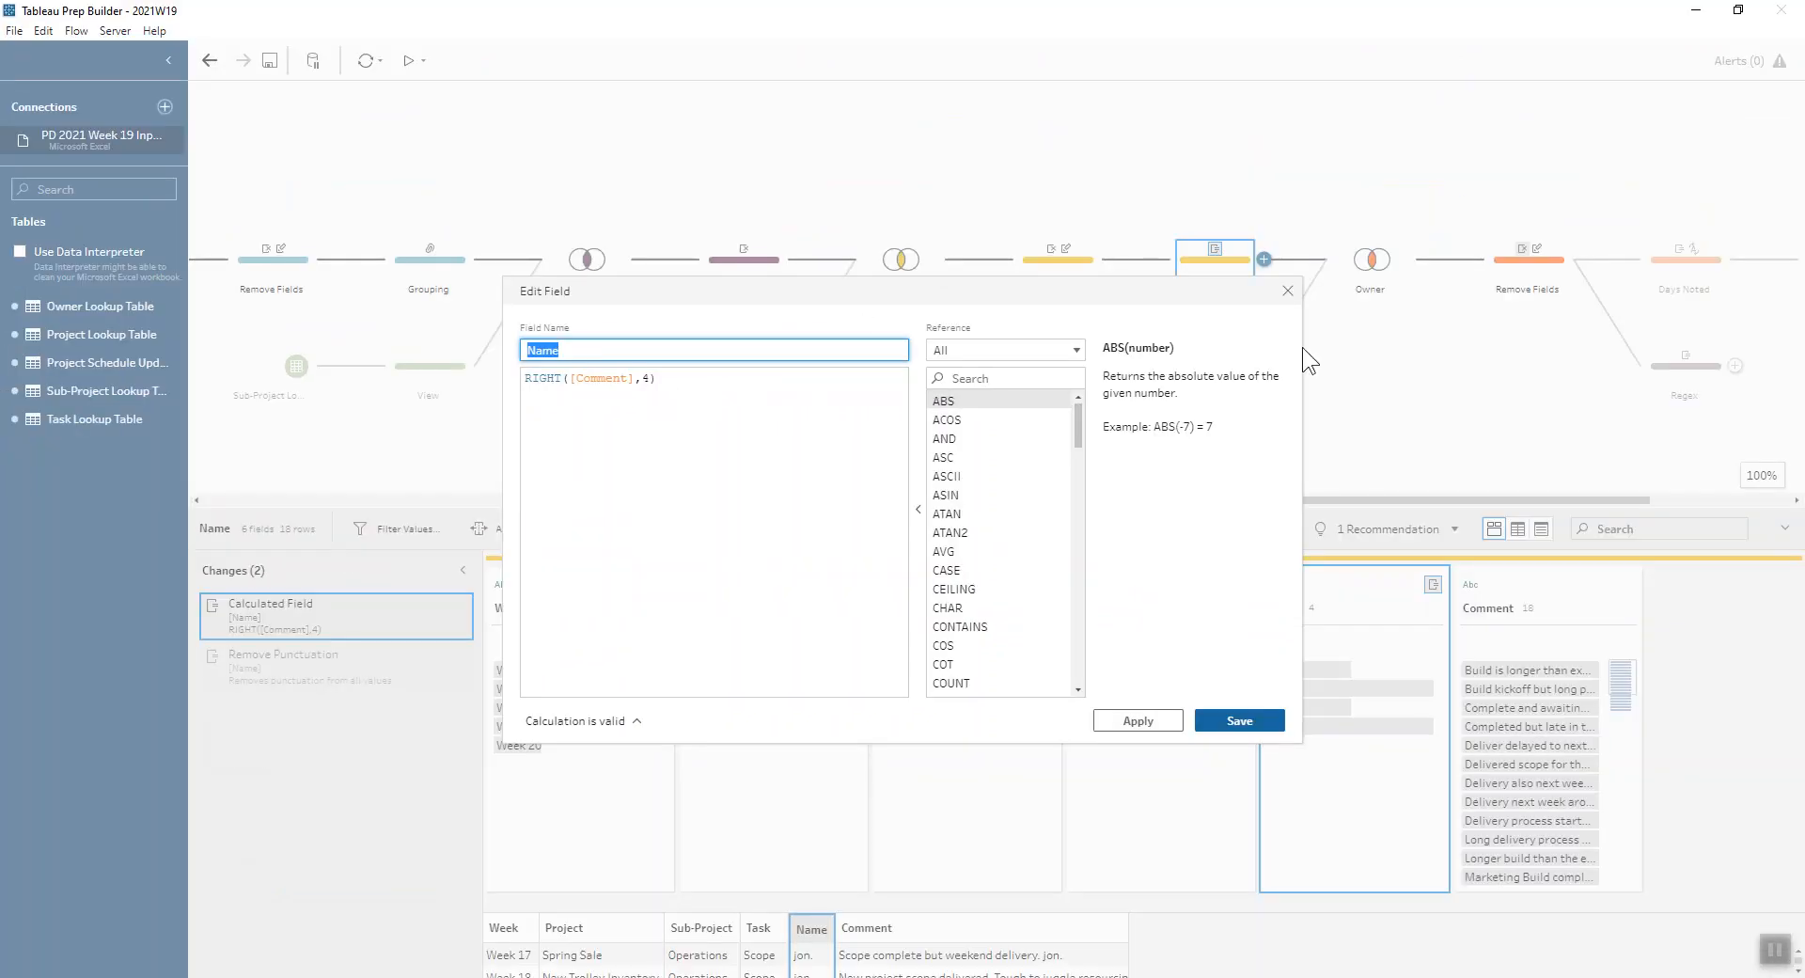
left_click(1287, 292)
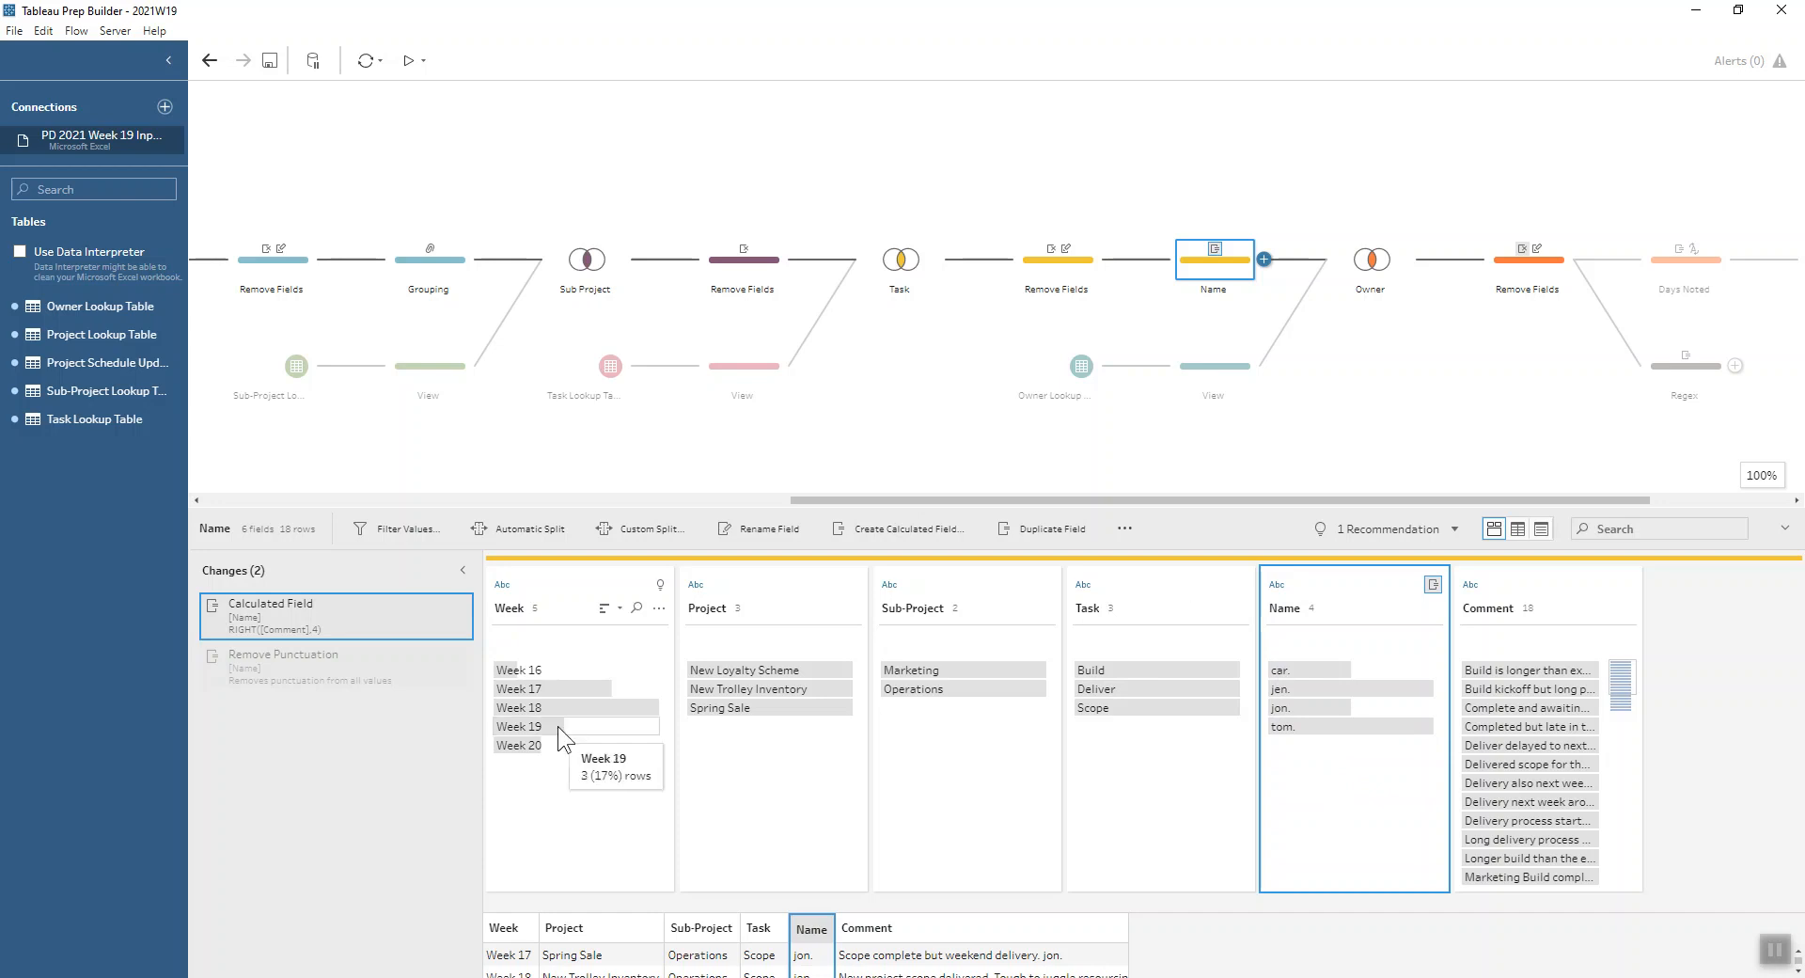
Review the Name step's Remove Punctuation change and find the matching Clean option for the Name field
left_click(310, 681)
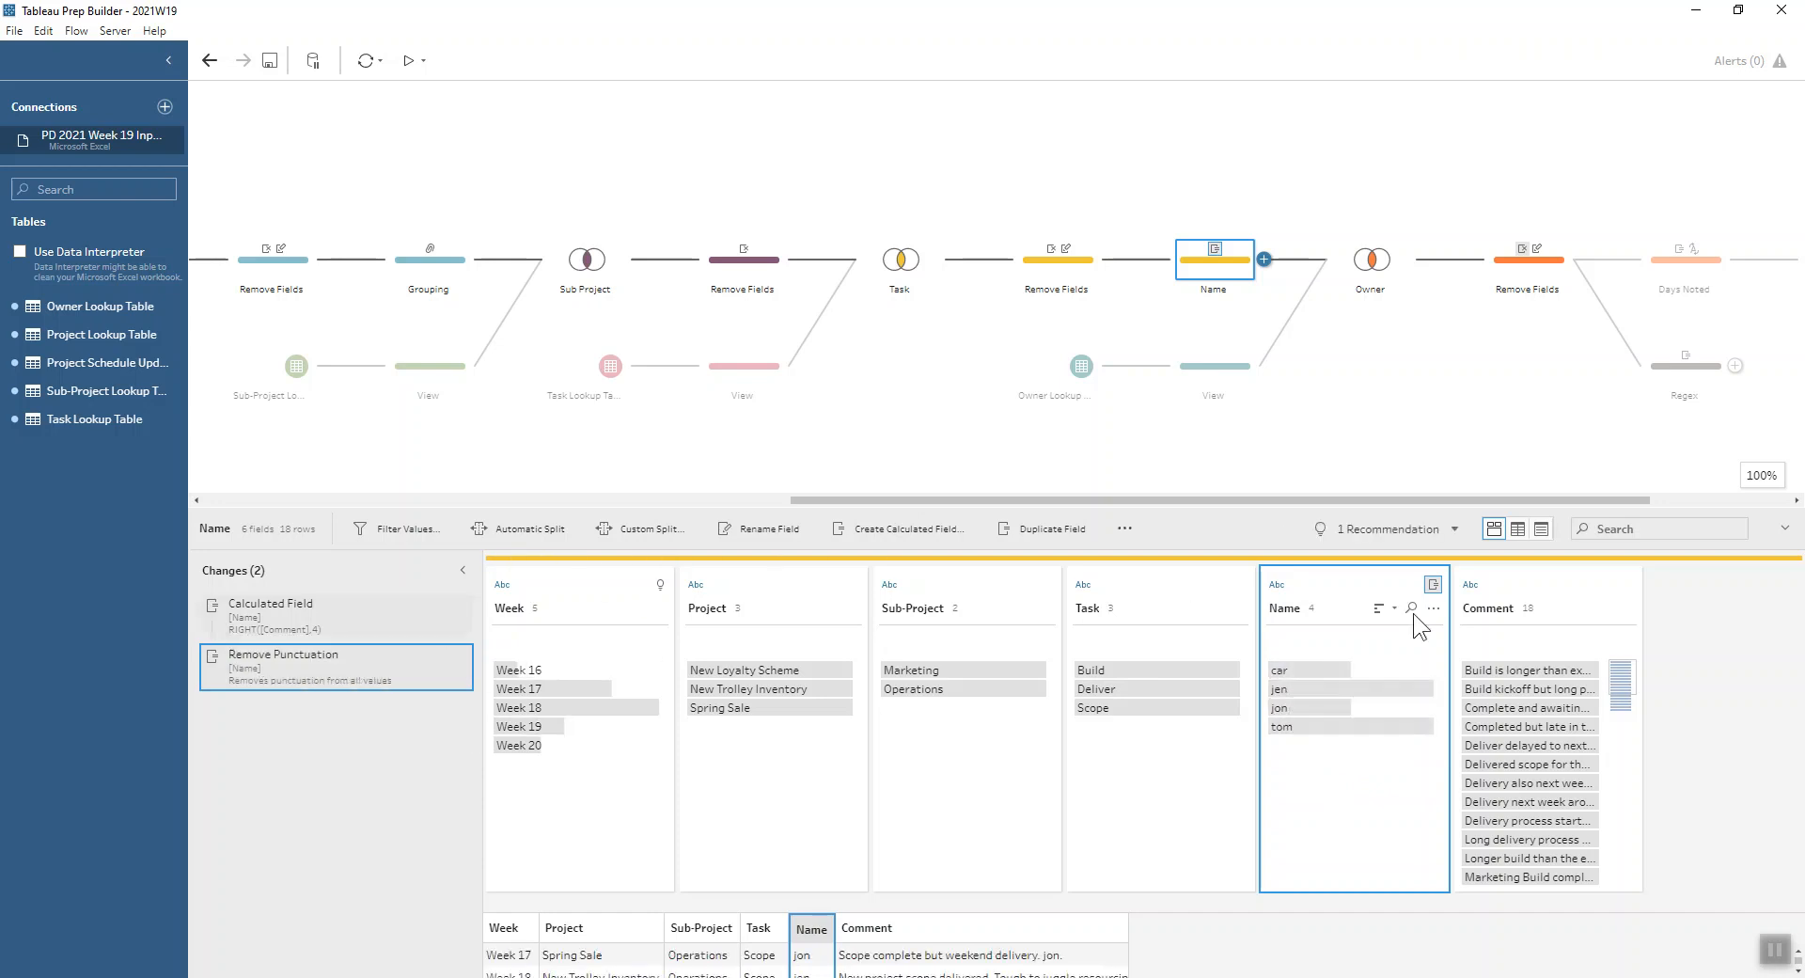
left_click(1433, 608)
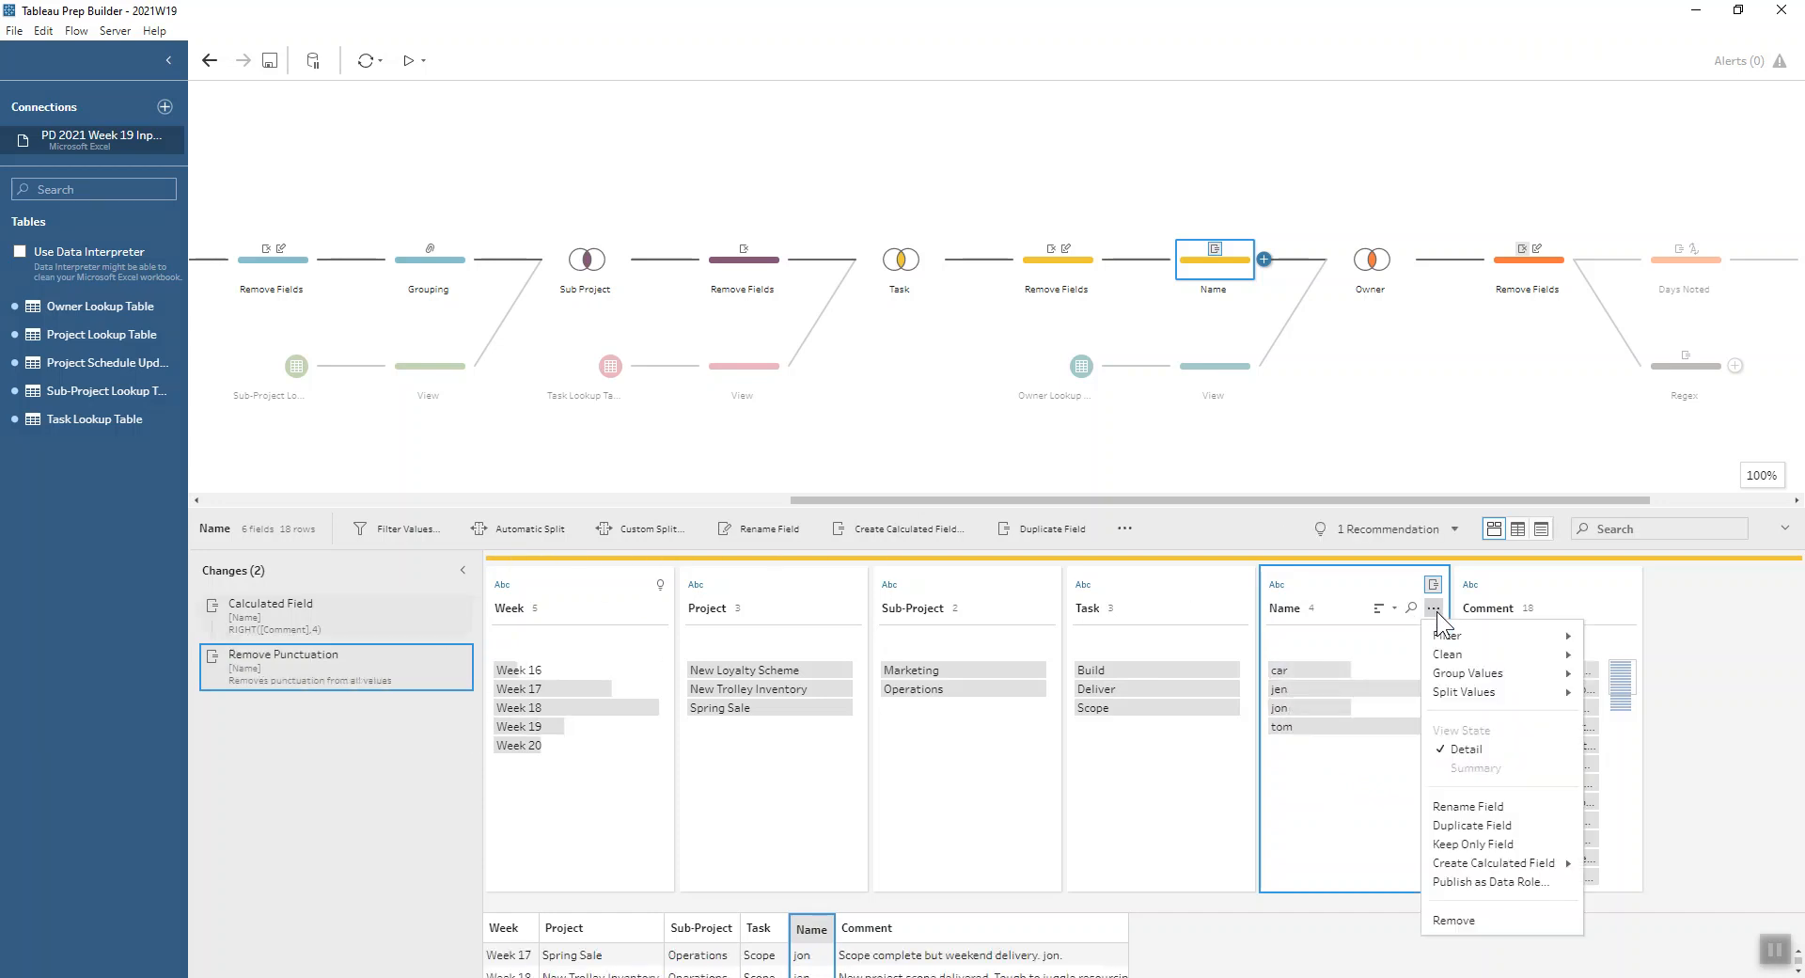
mouse_move(1470, 656)
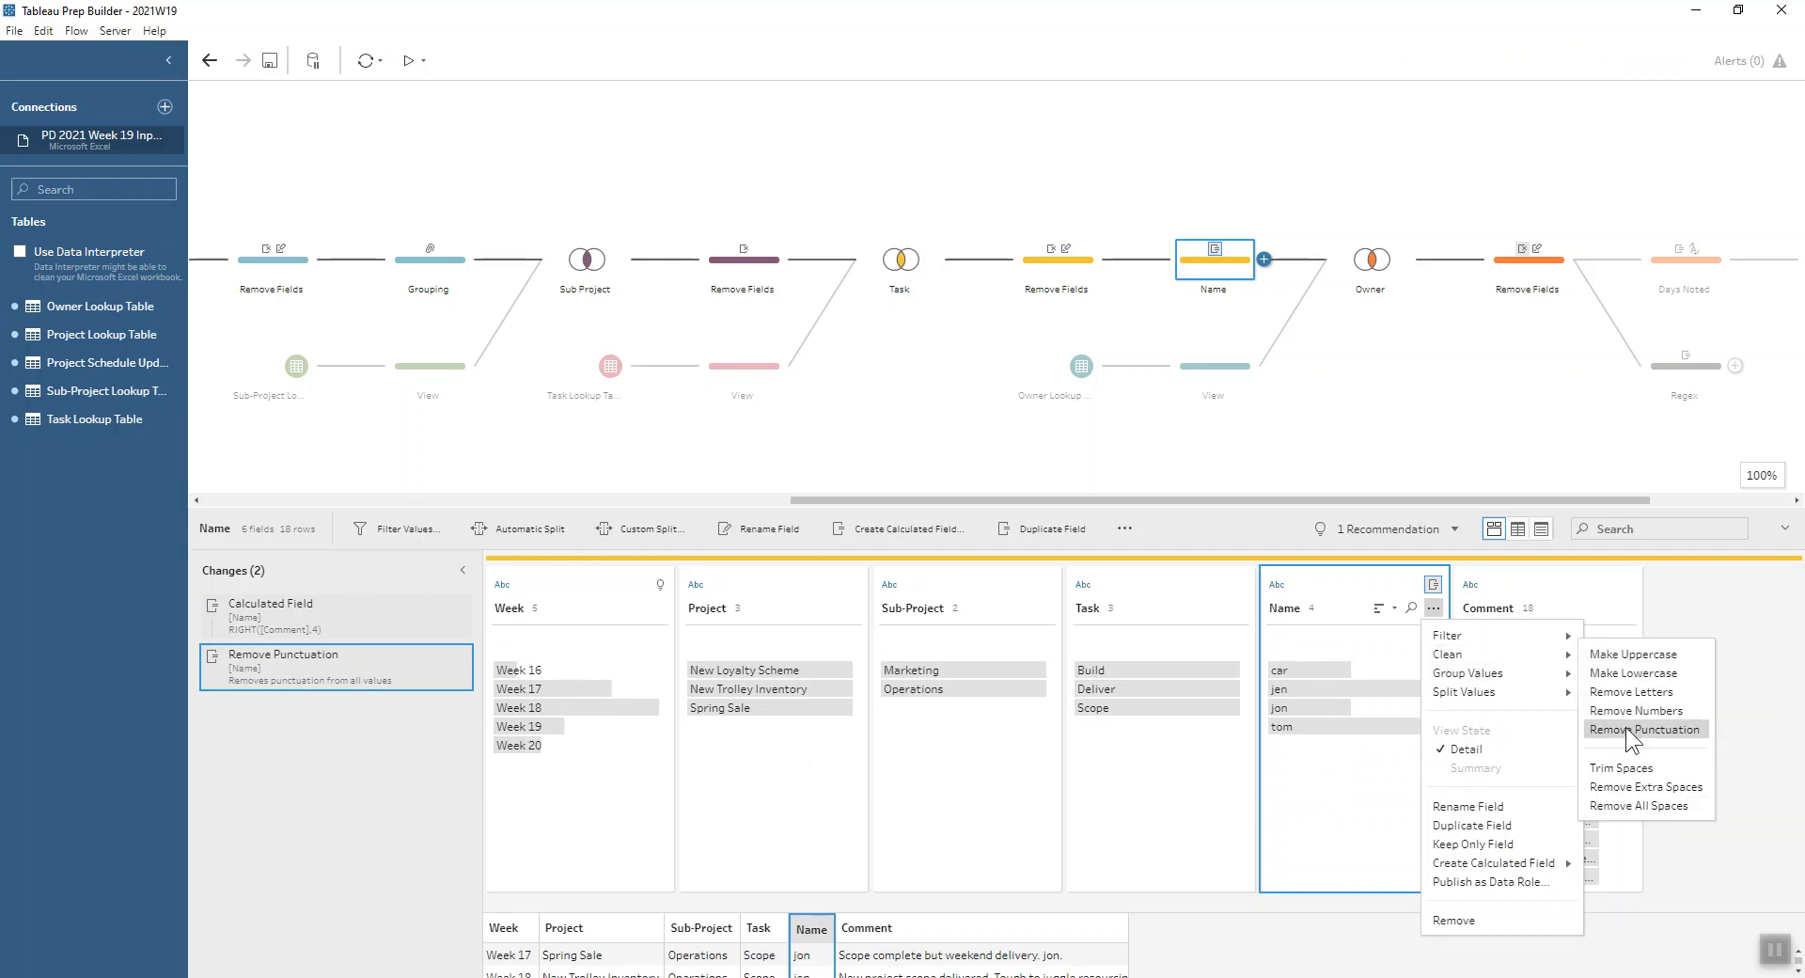
left_click(1734, 640)
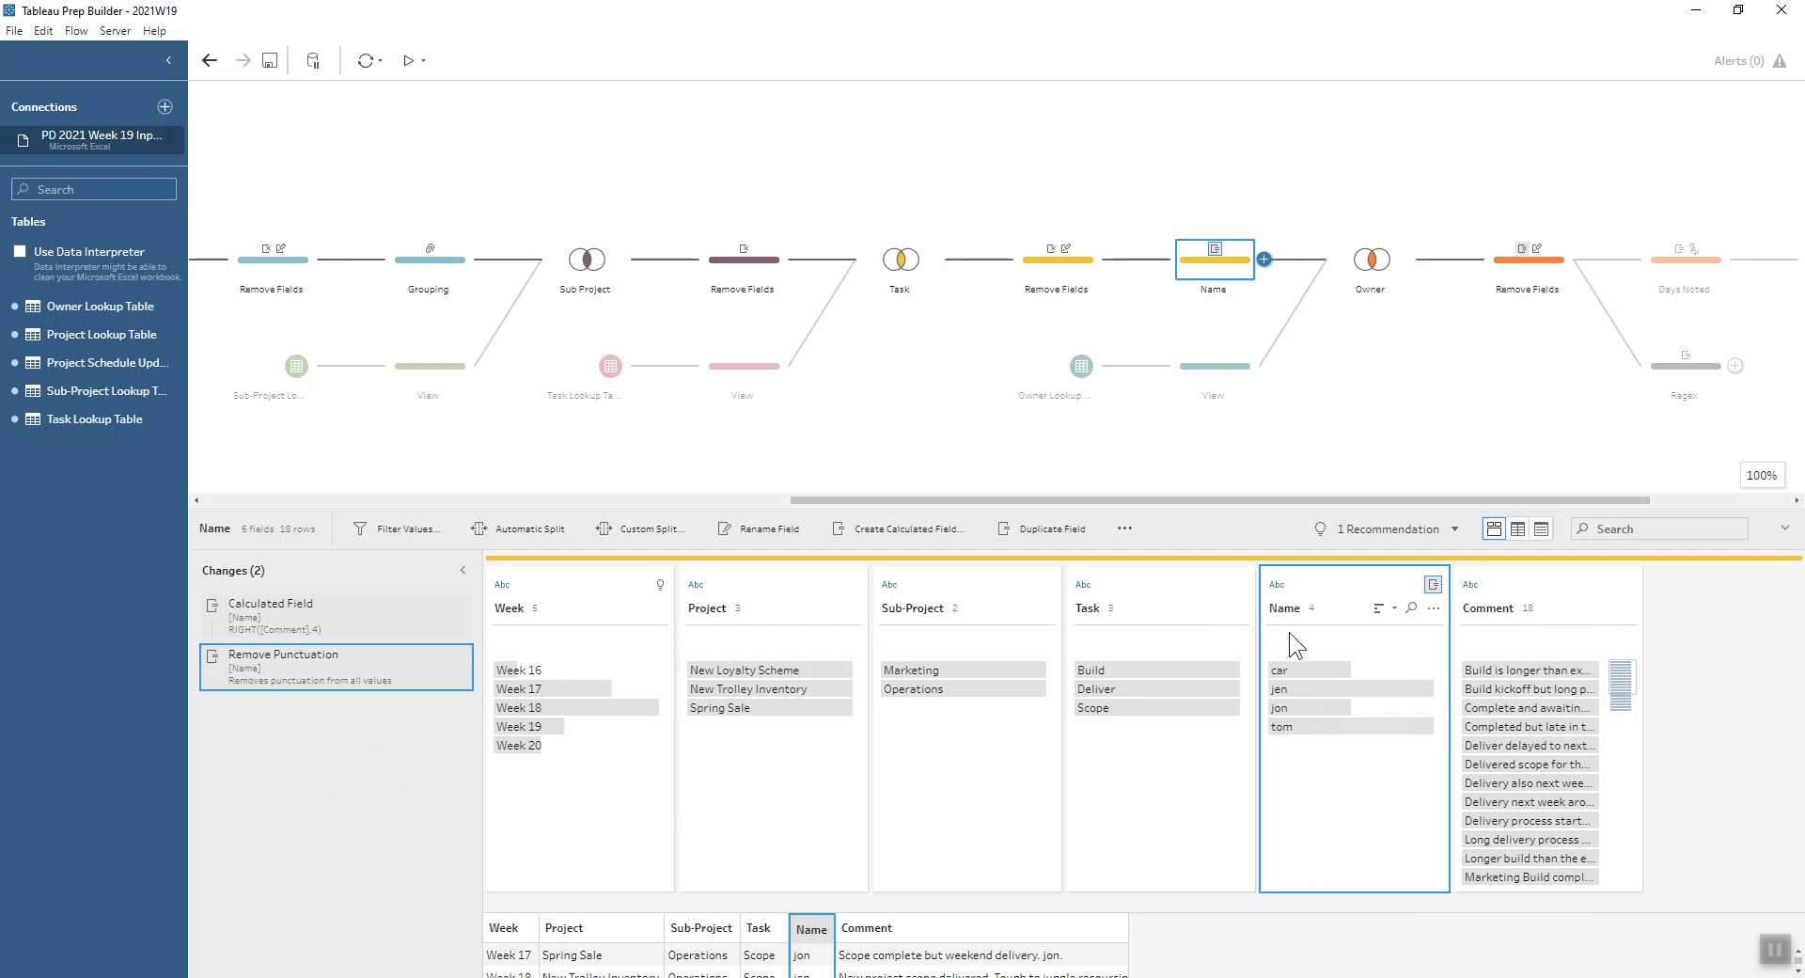
Review the Owner join and the Remove Fields step after it, enlarging the data area to read the comment rows through to the end
left_click(1359, 267)
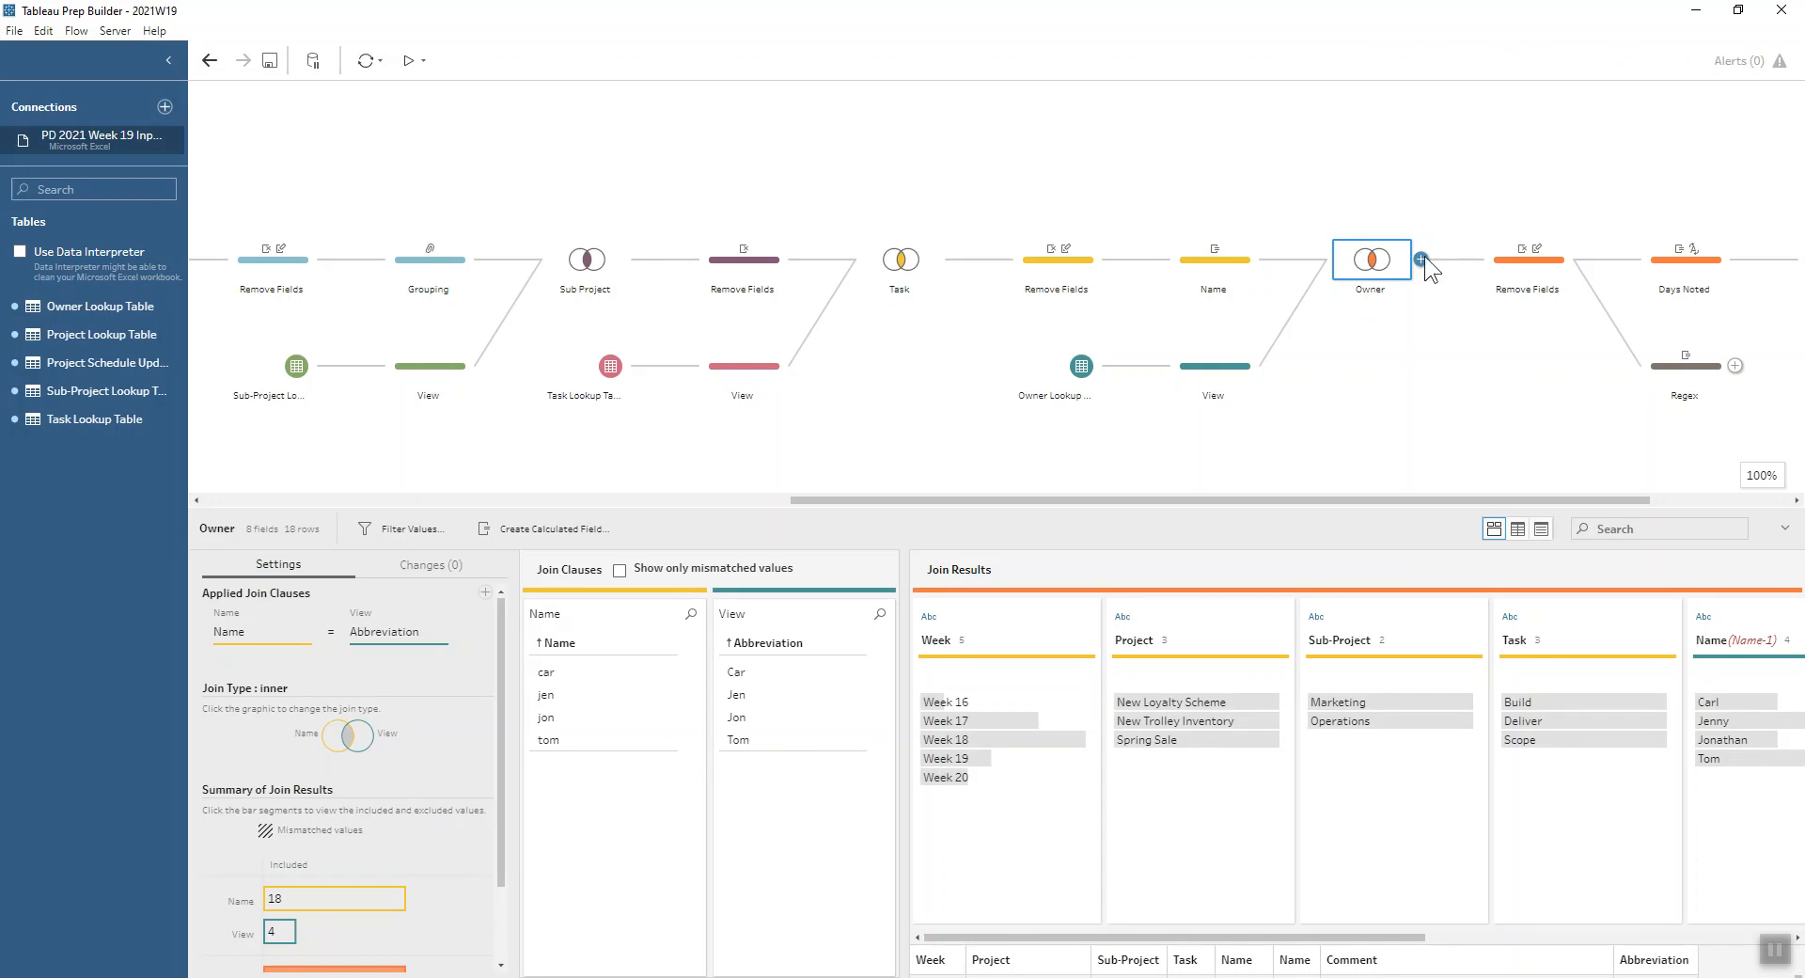
left_click(1510, 285)
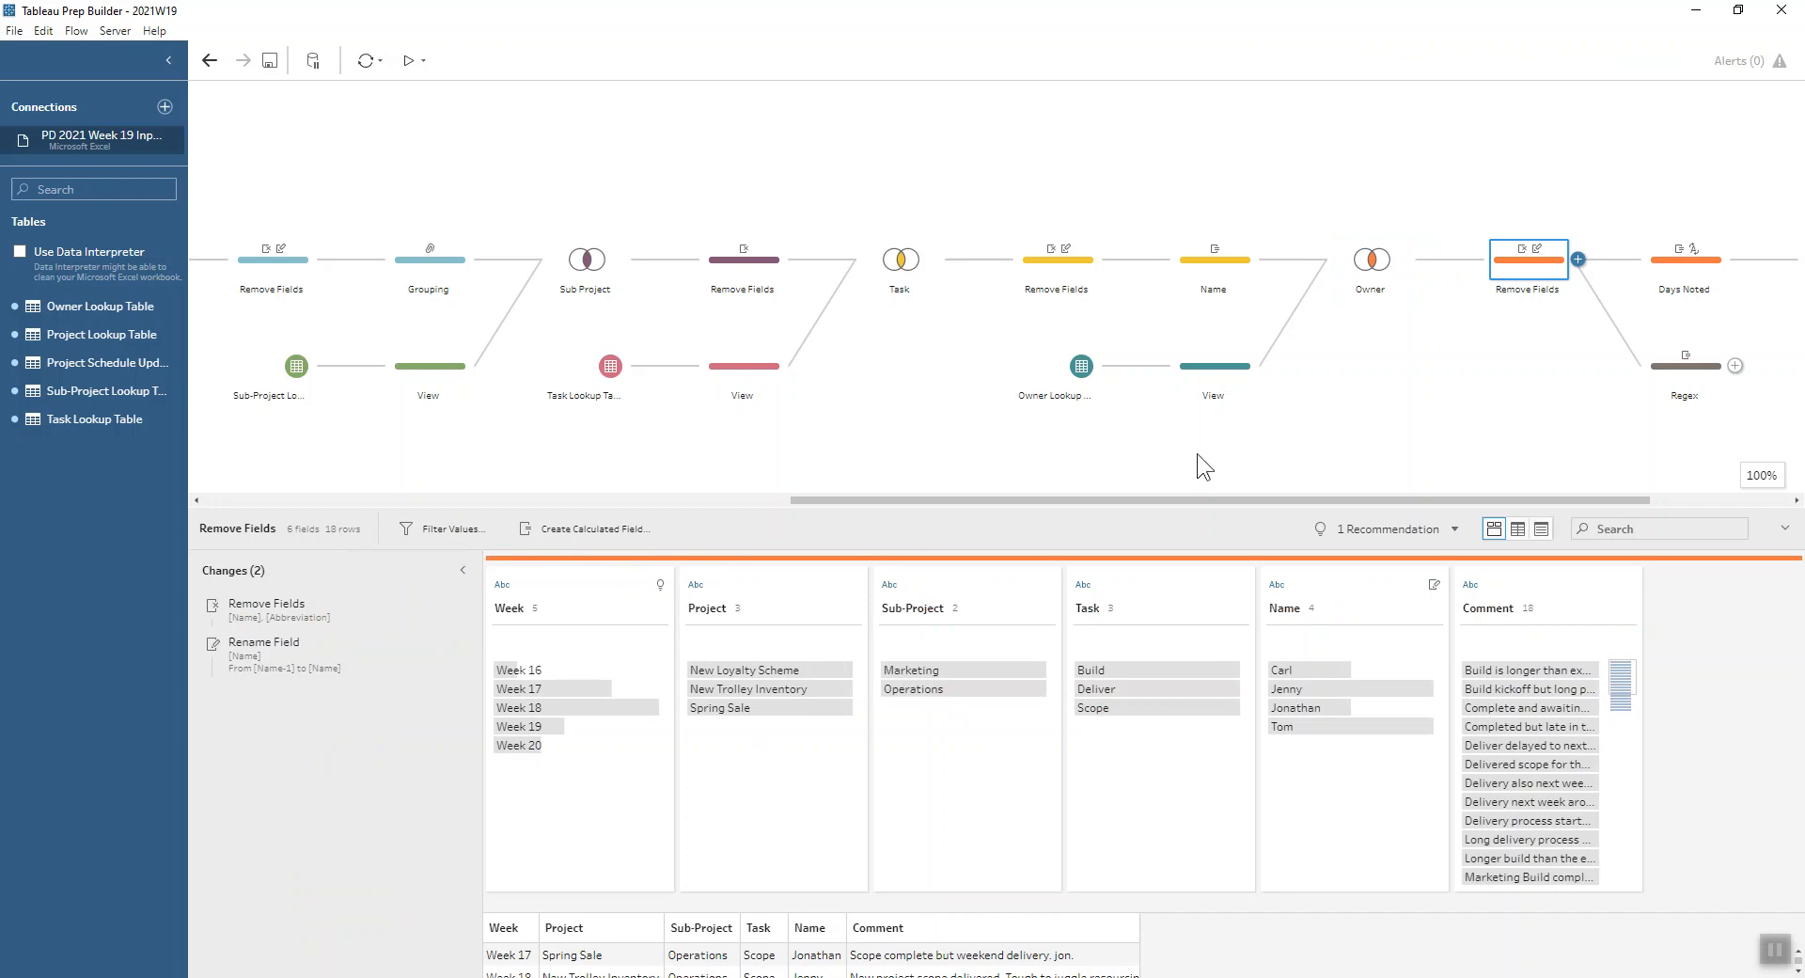
left_click_drag(1181, 501, 1401, 493)
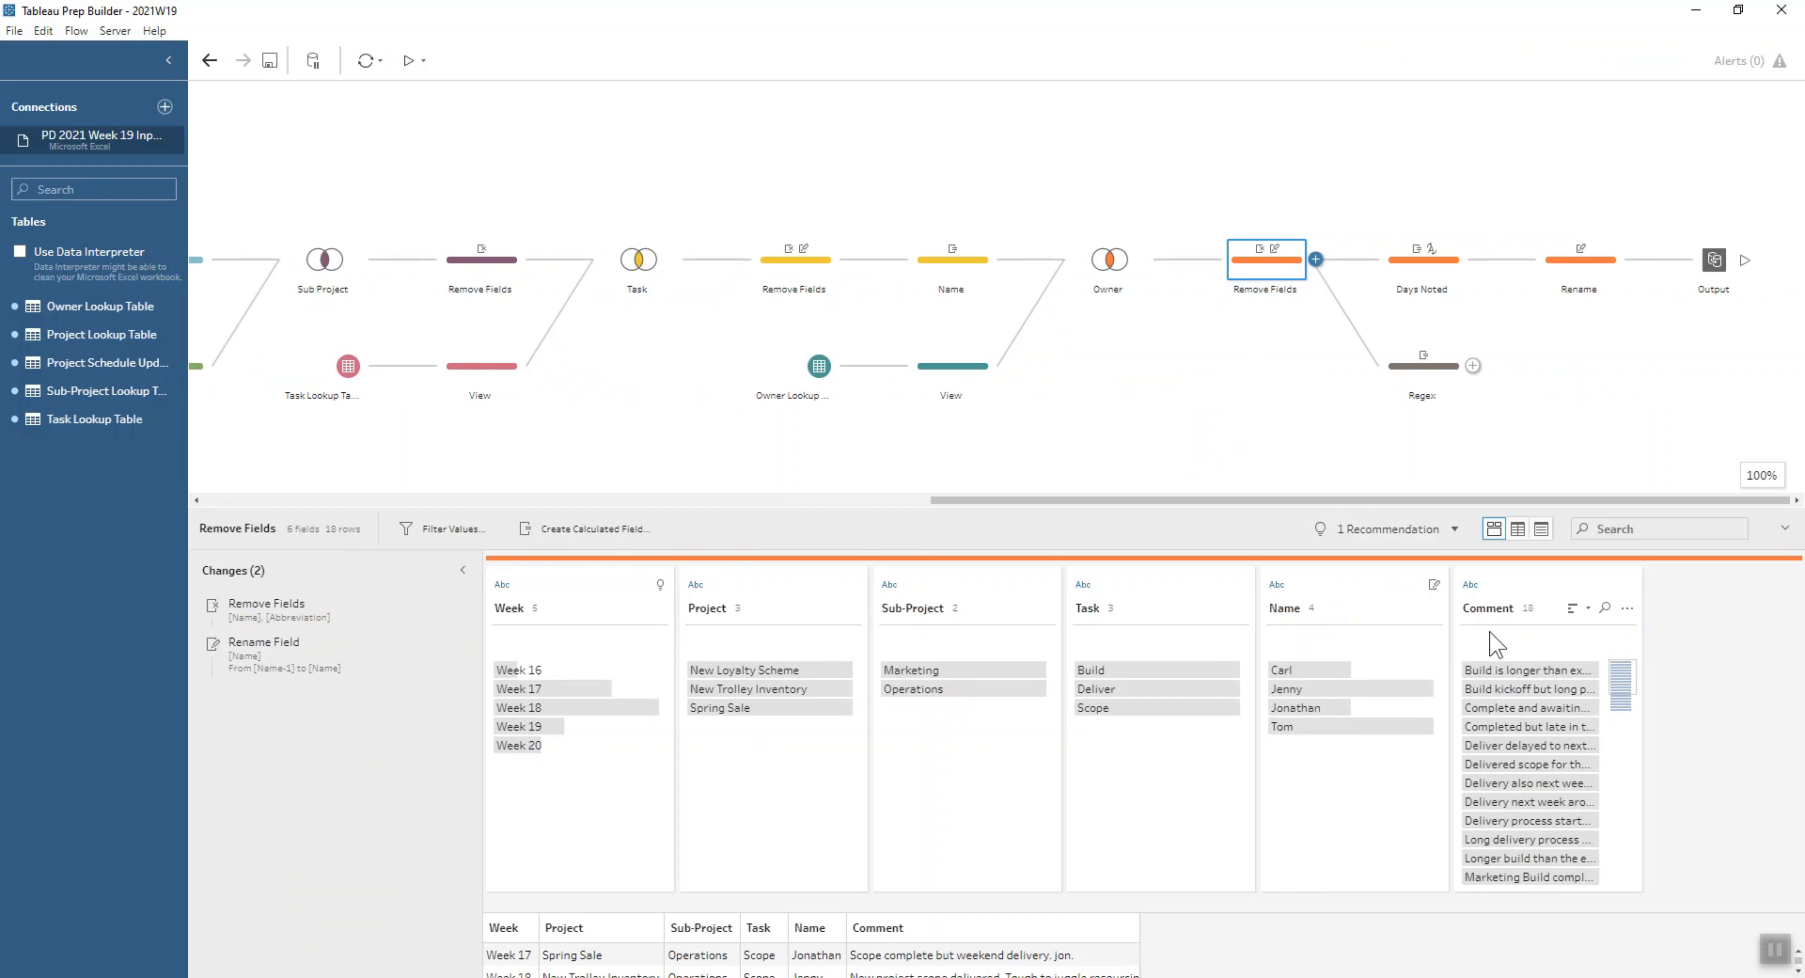
left_click_drag(1428, 508, 1429, 374)
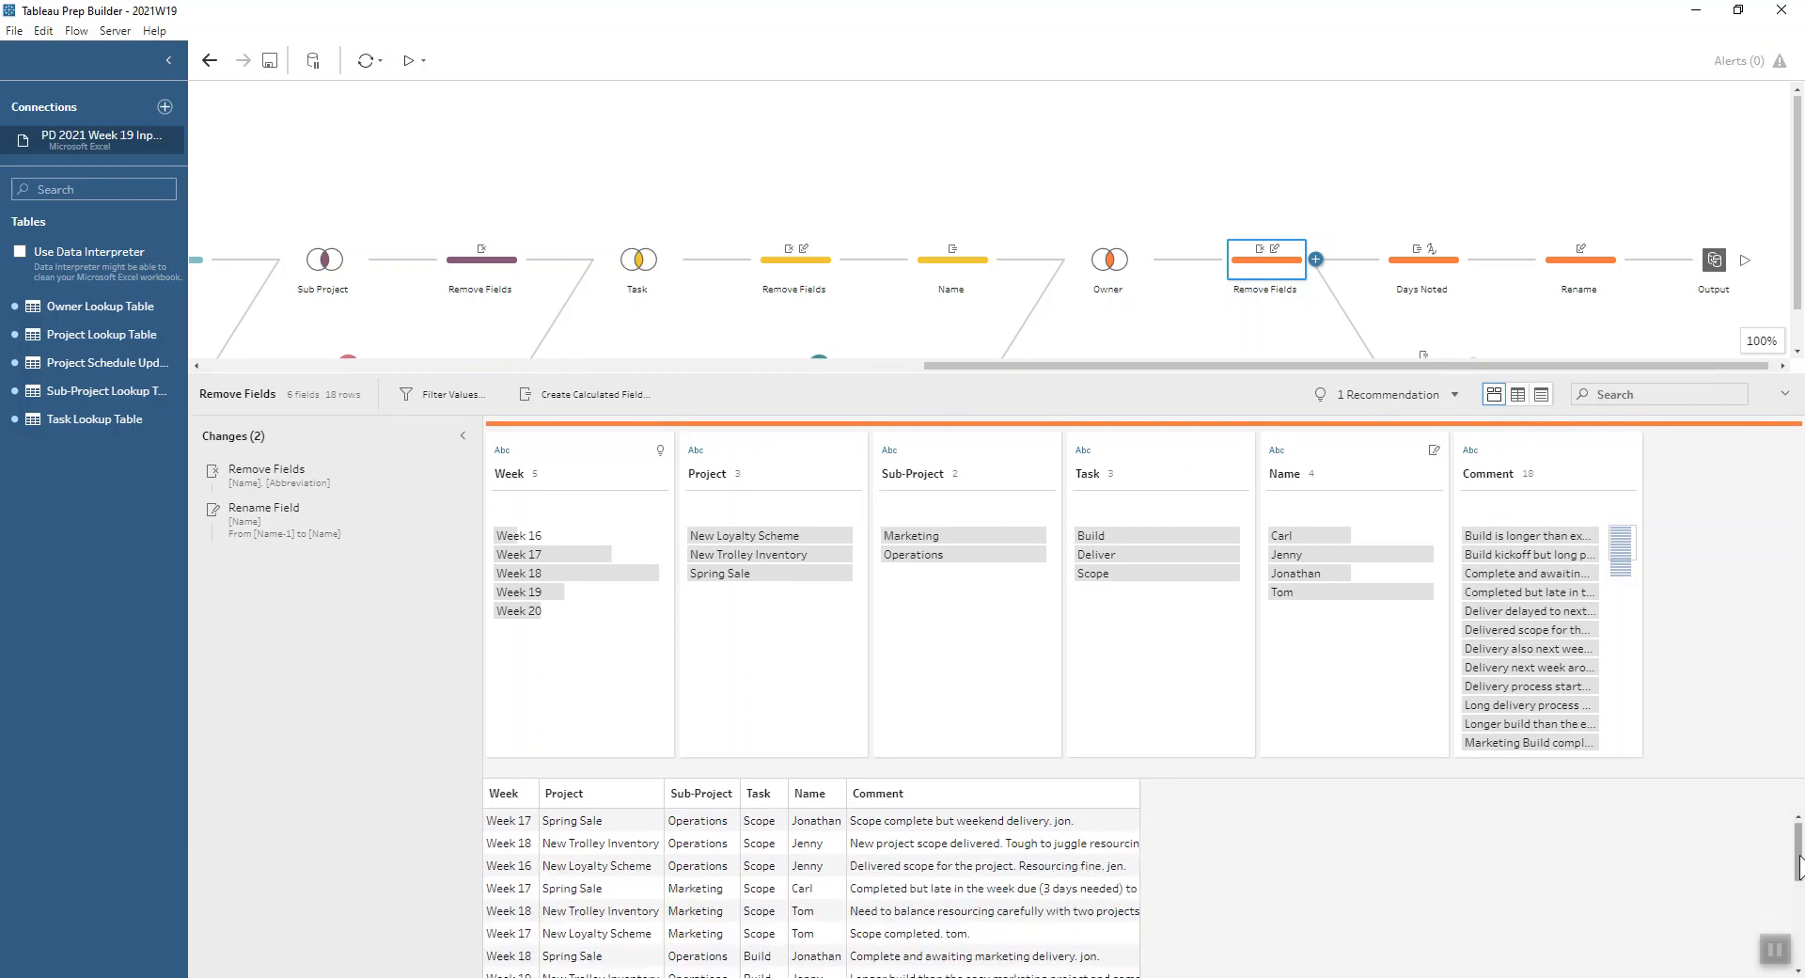
left_click_drag(1798, 867, 1798, 949)
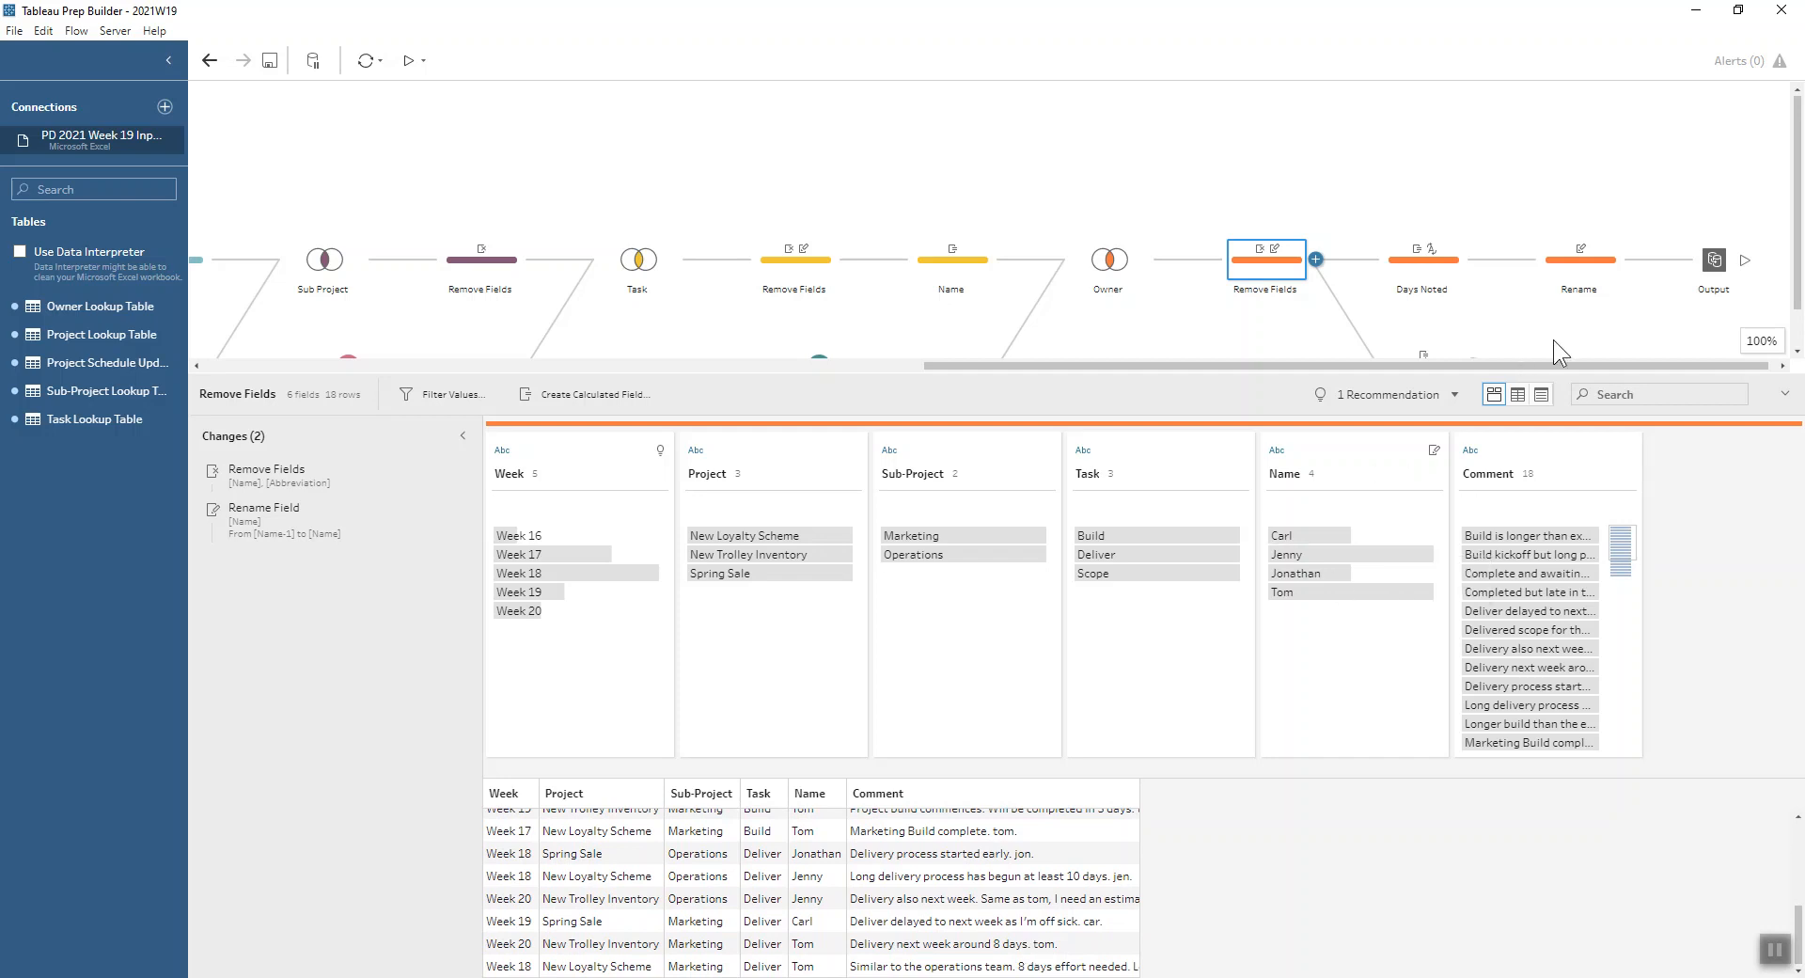
Inspect the Regex step's Days Noted calculation REGEXP_EXTRACT([Comment],'(\d+)') and close its editor without changing it
left_click_drag(1798, 249, 1800, 311)
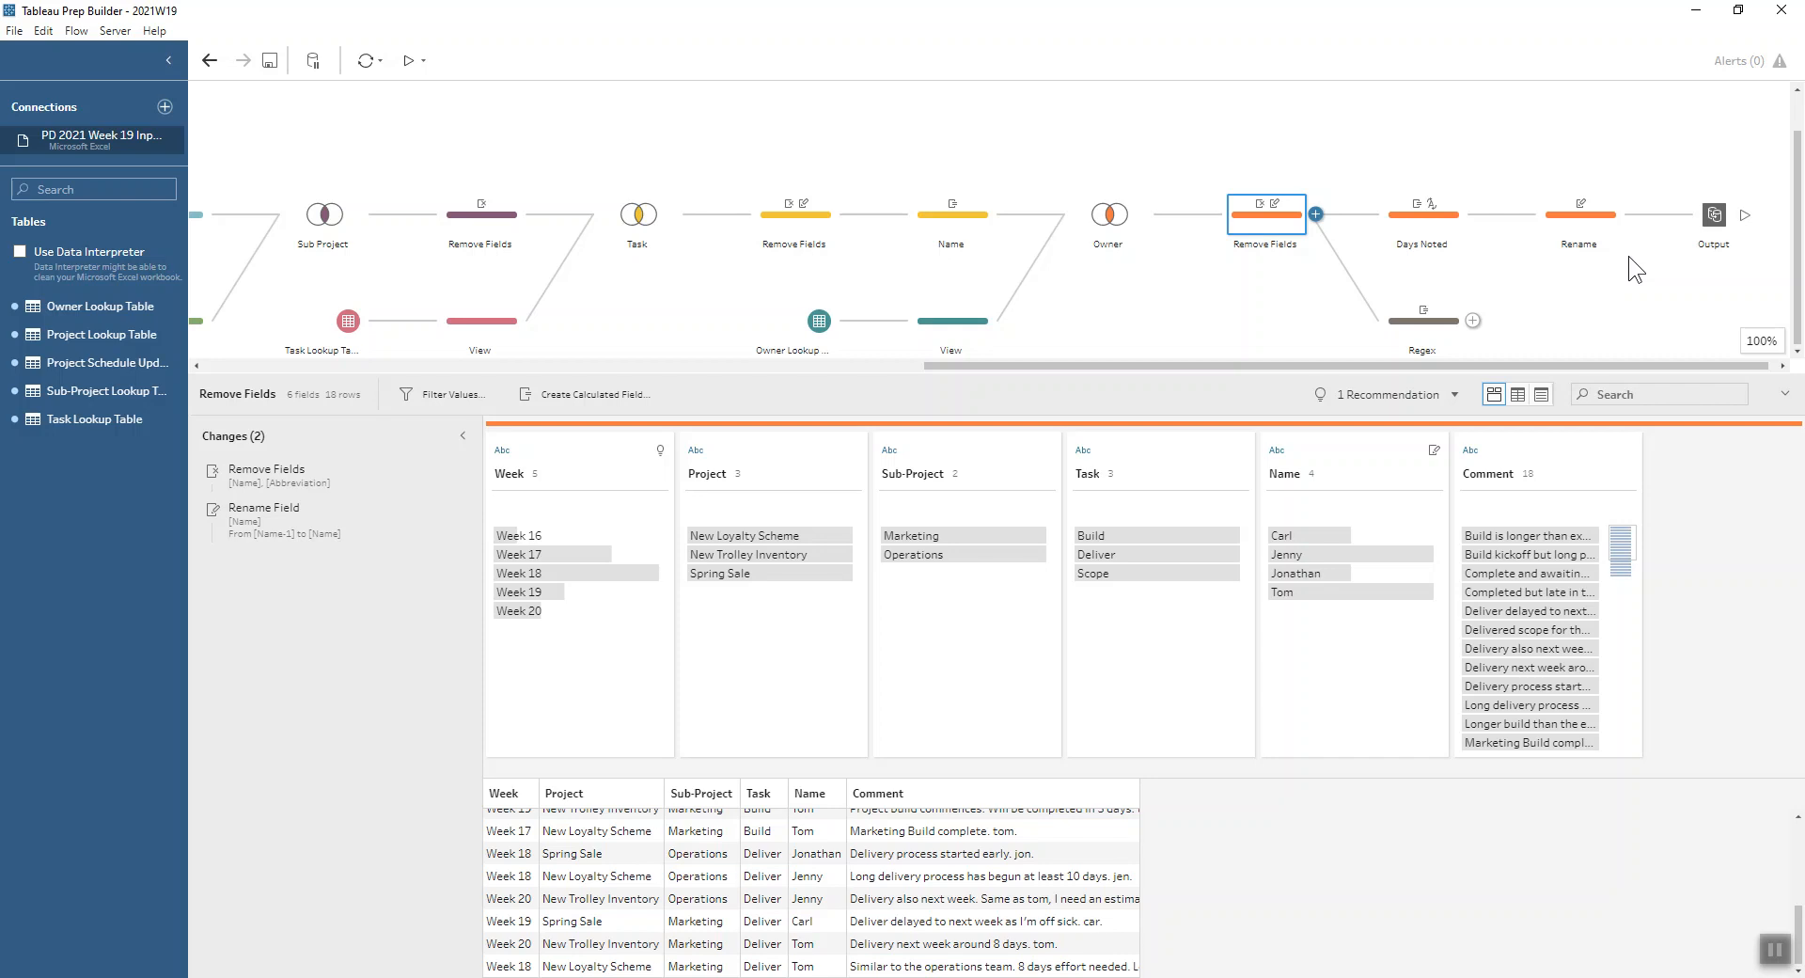
left_click(1443, 331)
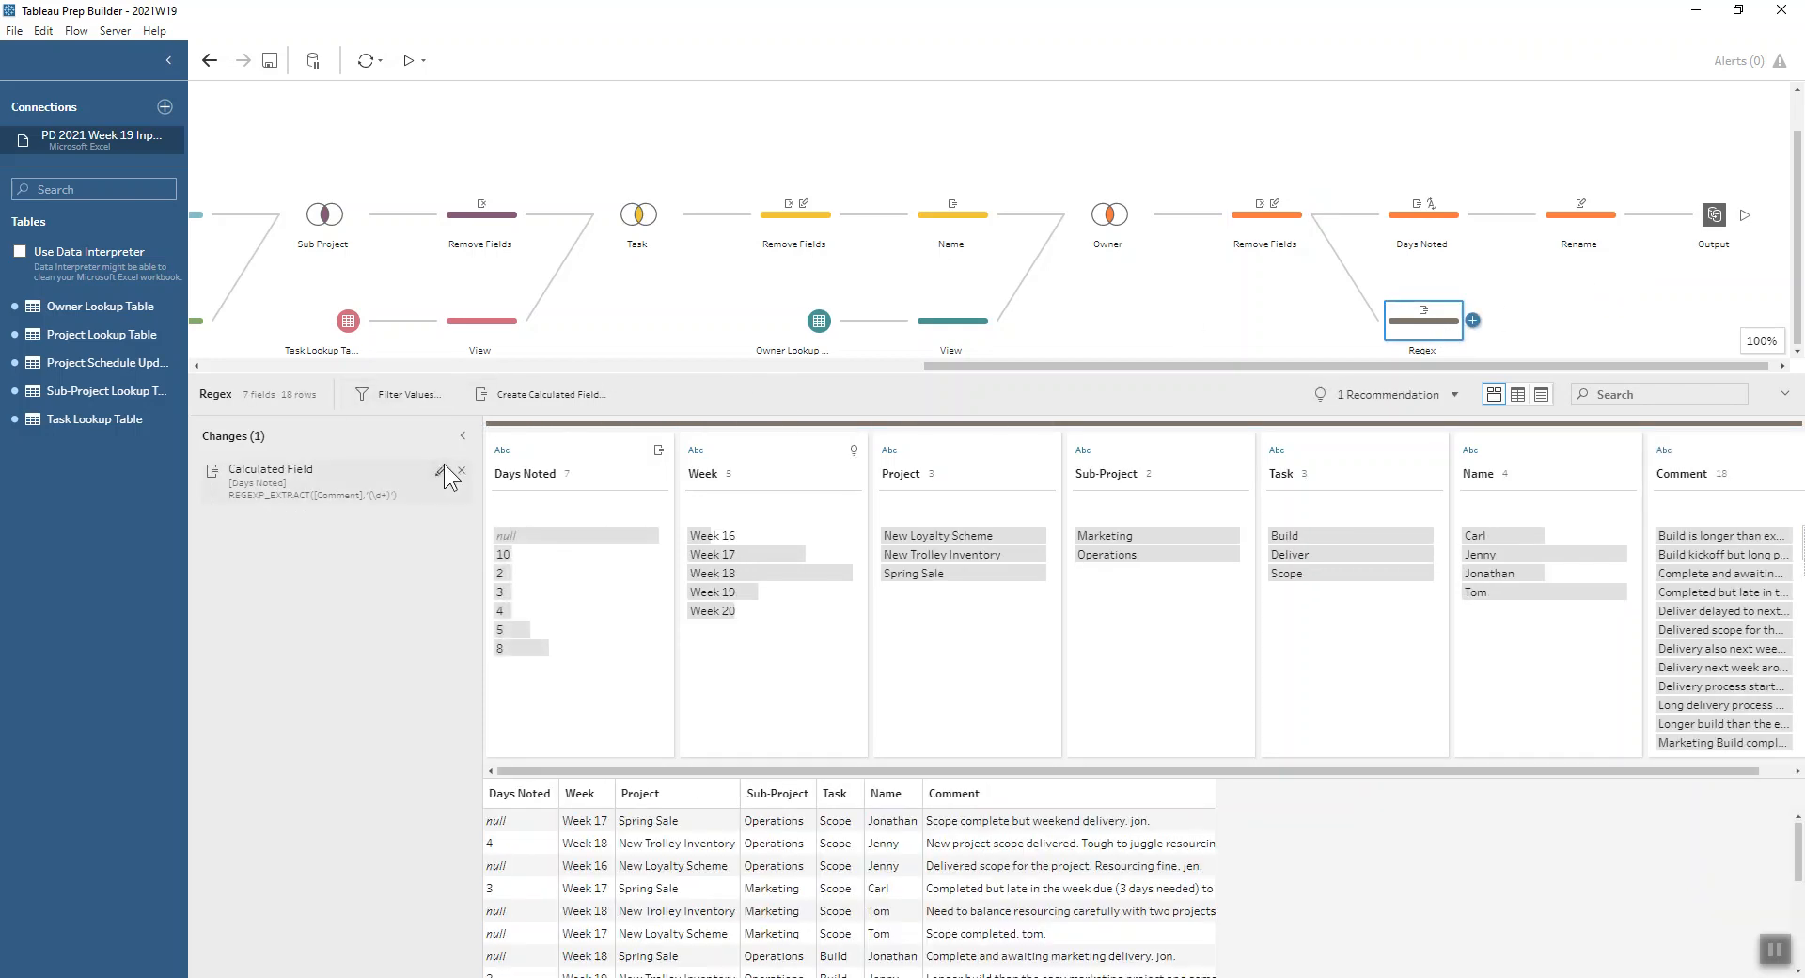
left_click(439, 470)
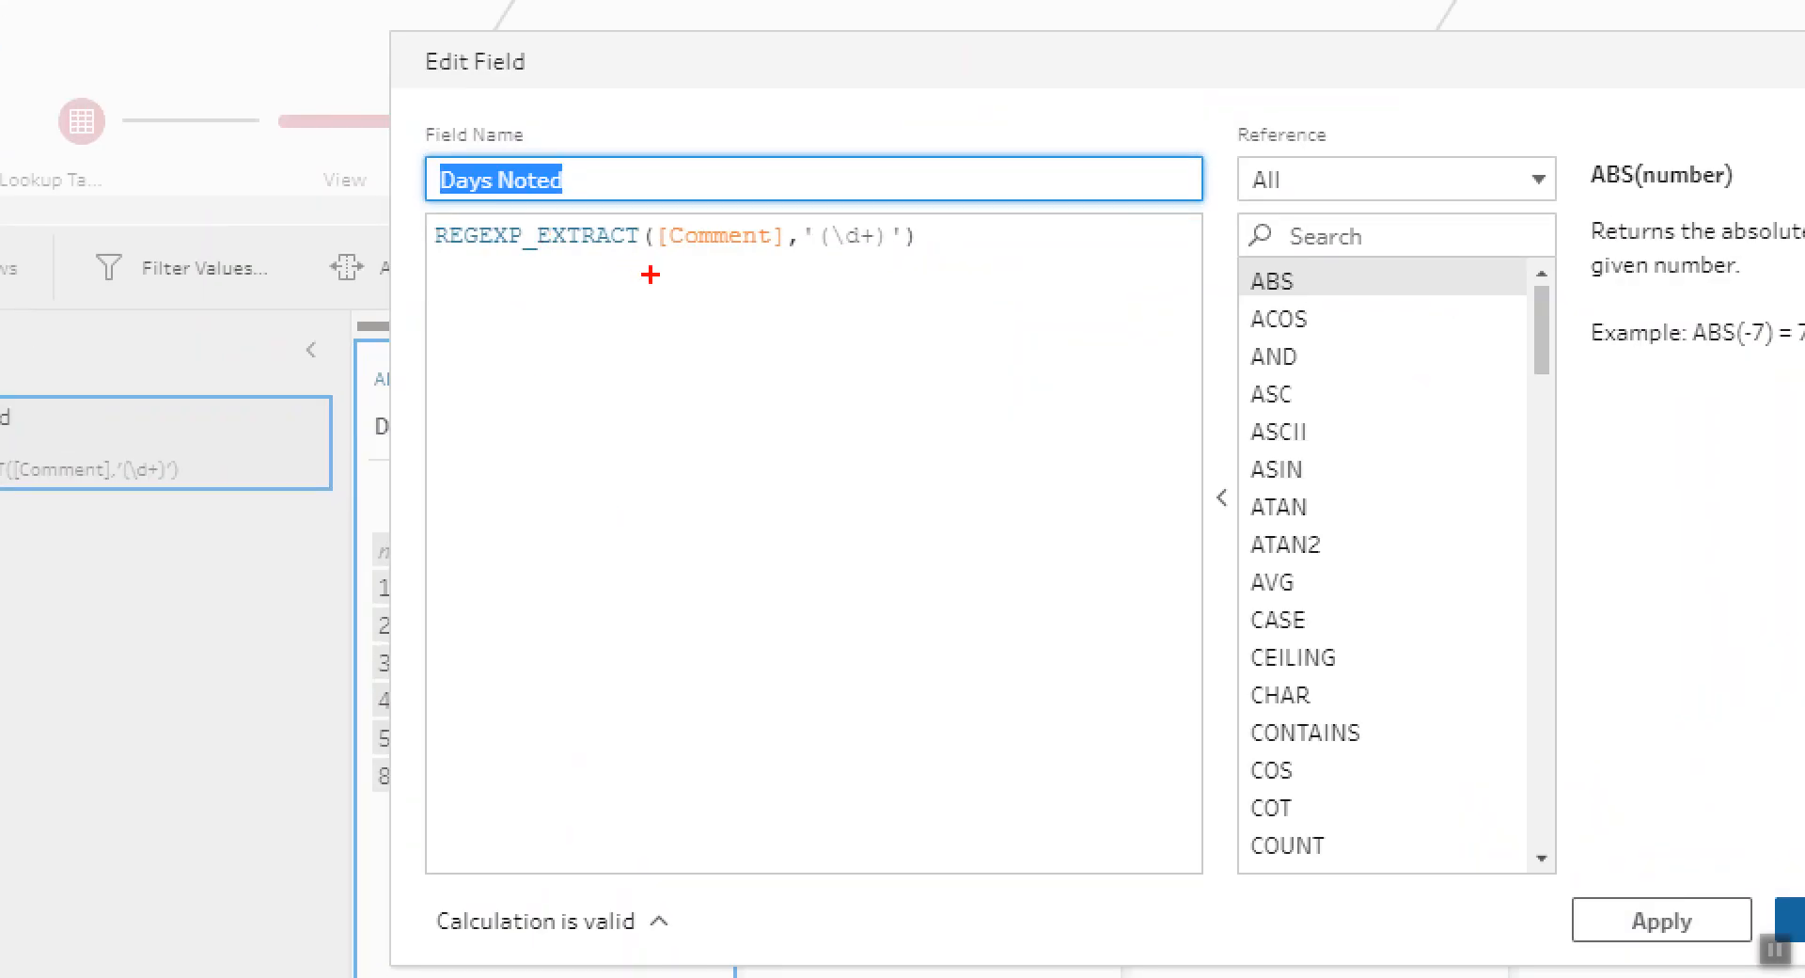
left_click_drag(654, 254, 793, 256)
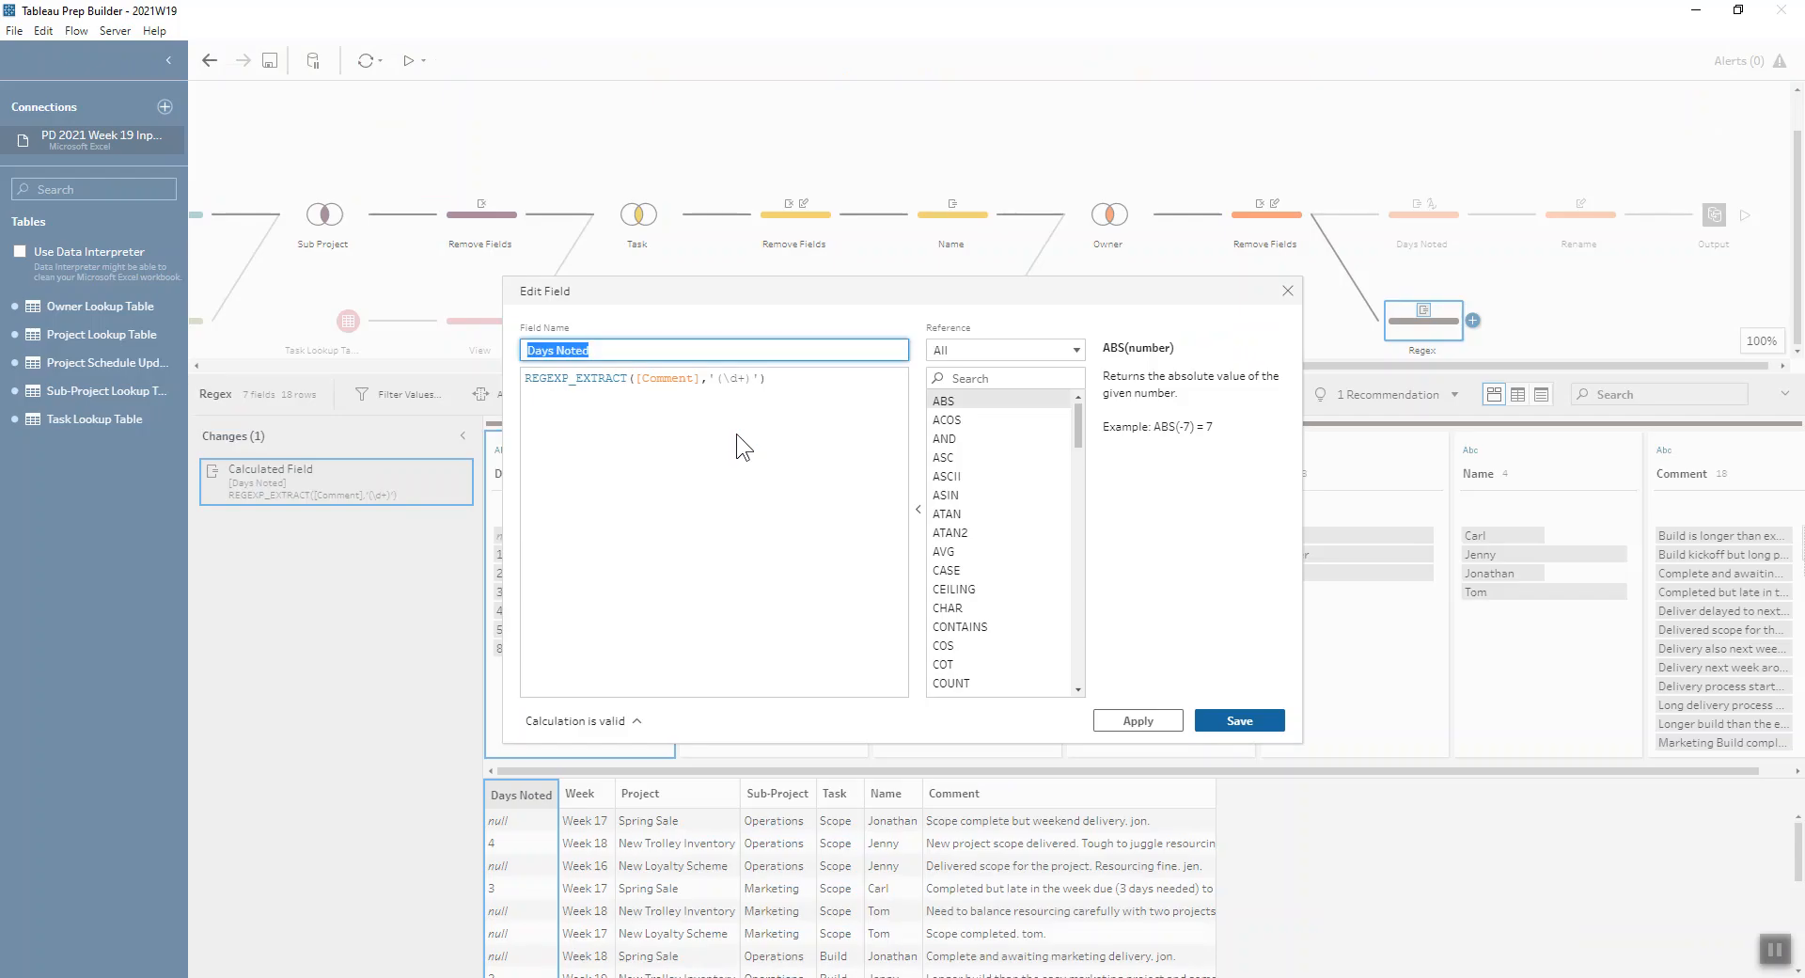
left_click(1273, 294)
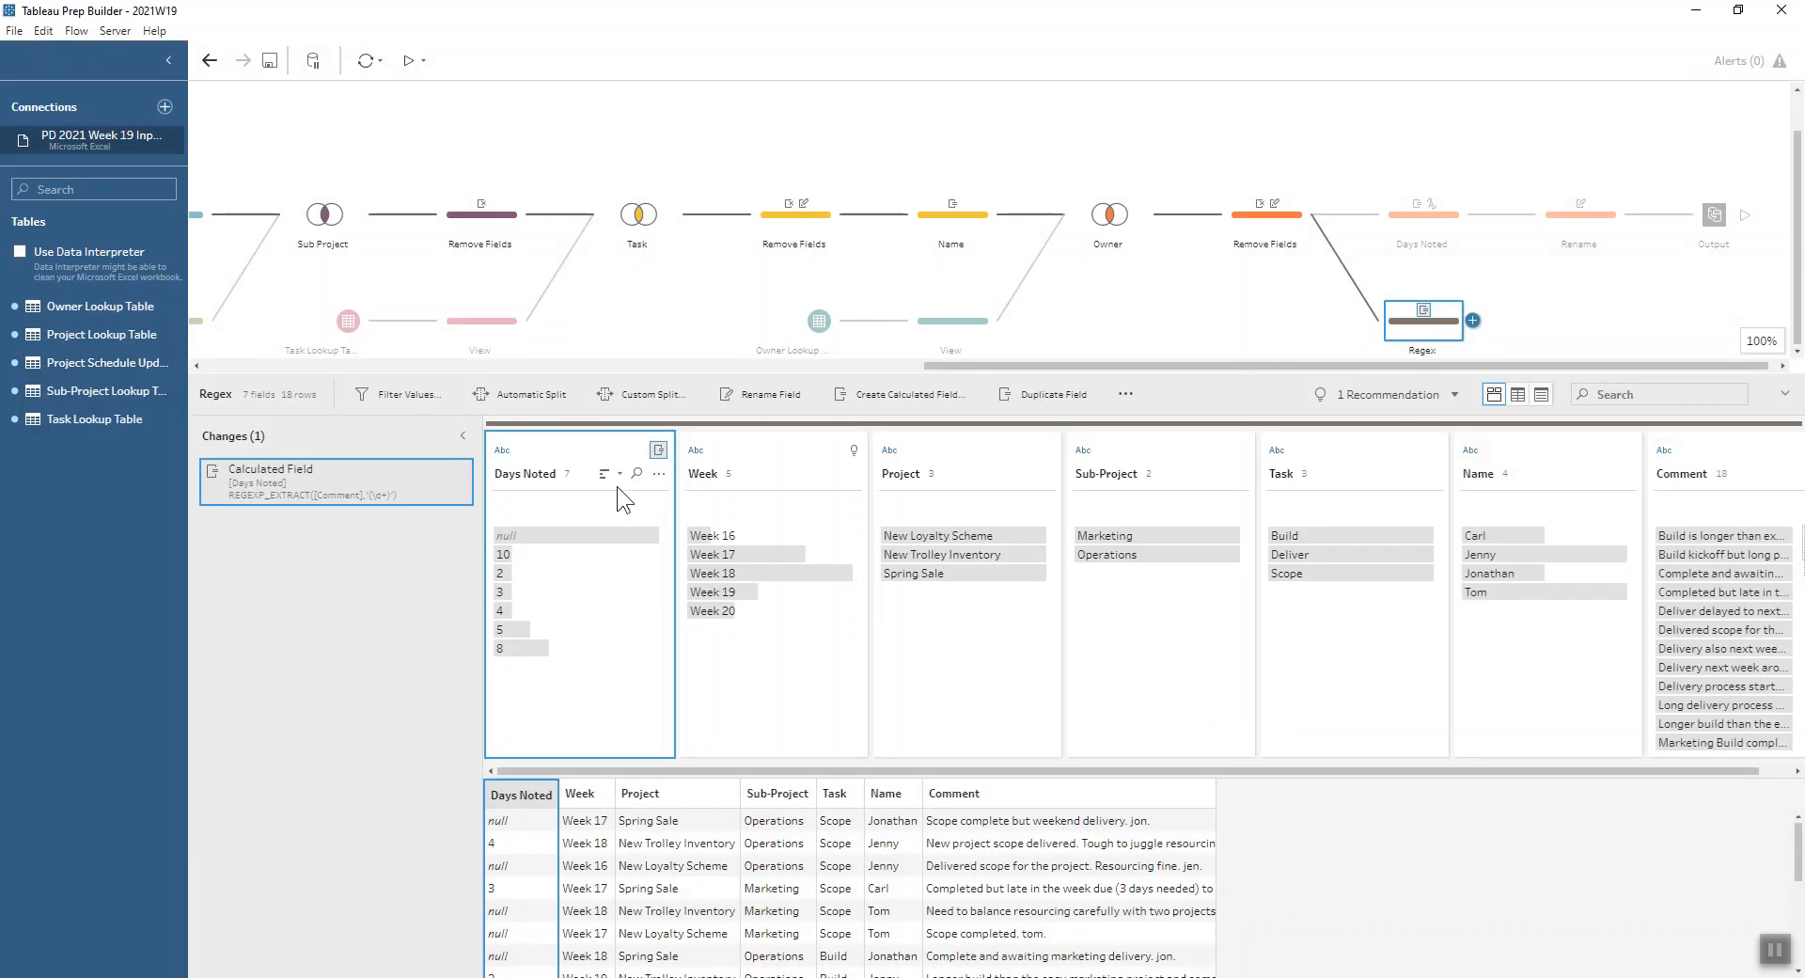
Change the data type of the Days Noted field in the Regex step to Number (whole)
left_click(497, 446)
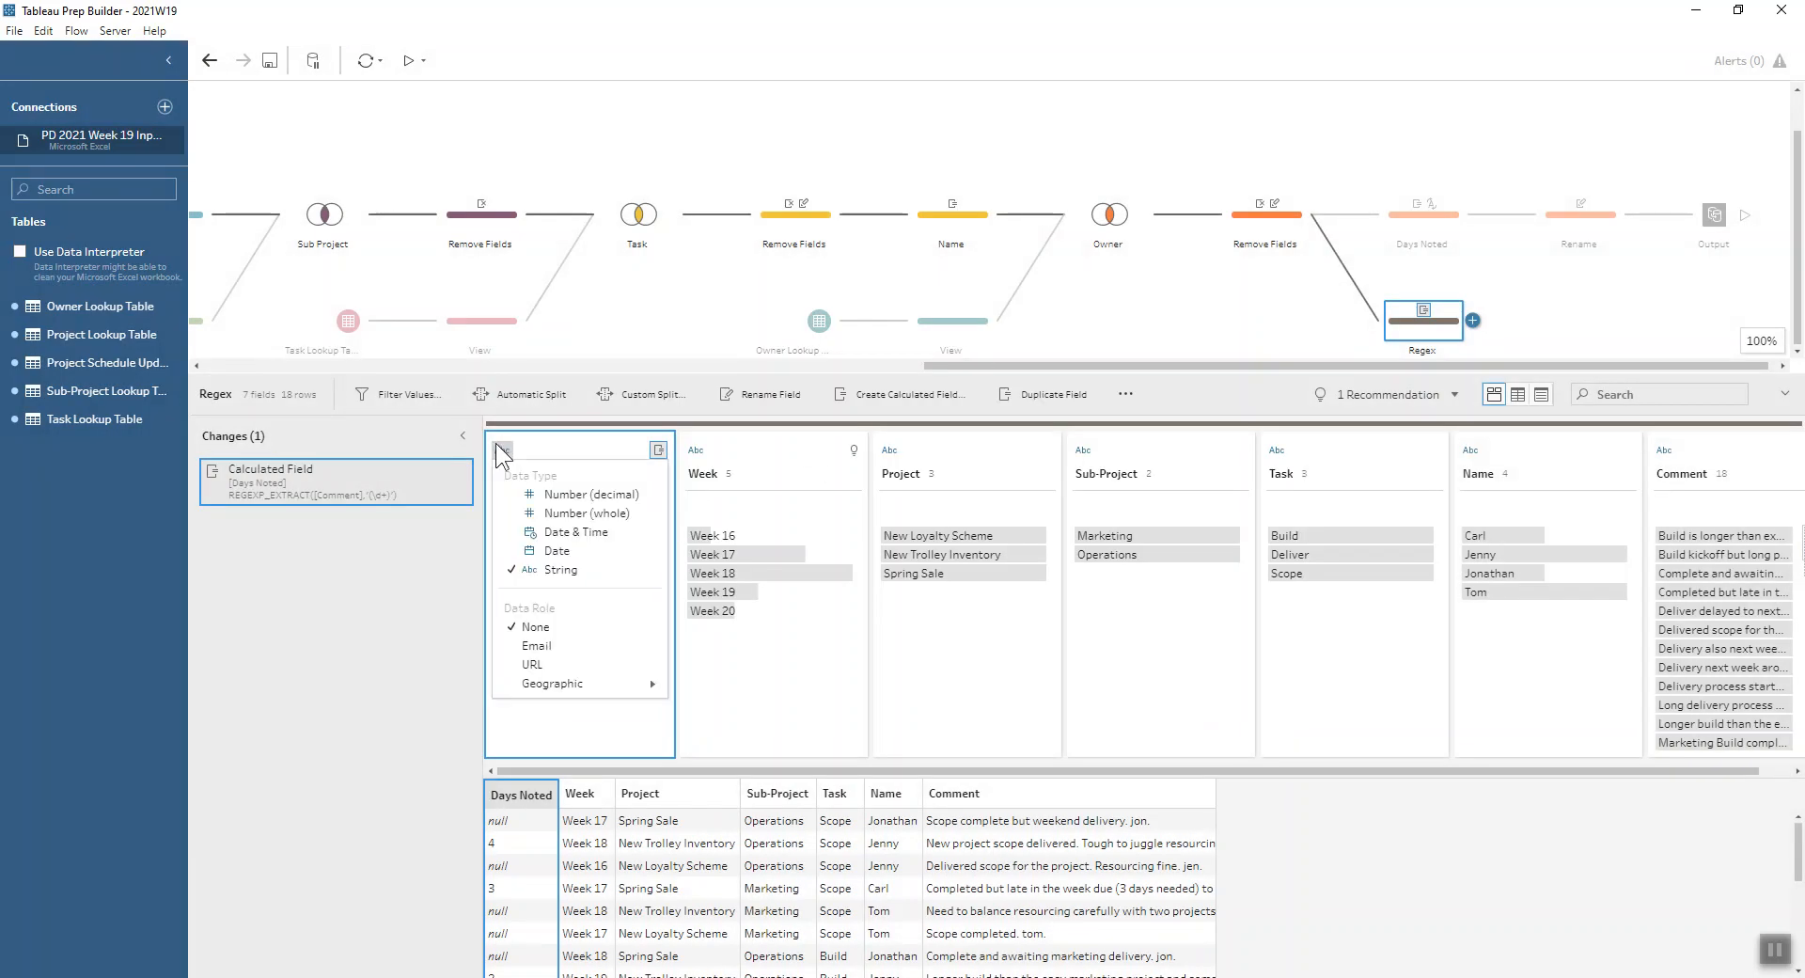
left_click(545, 513)
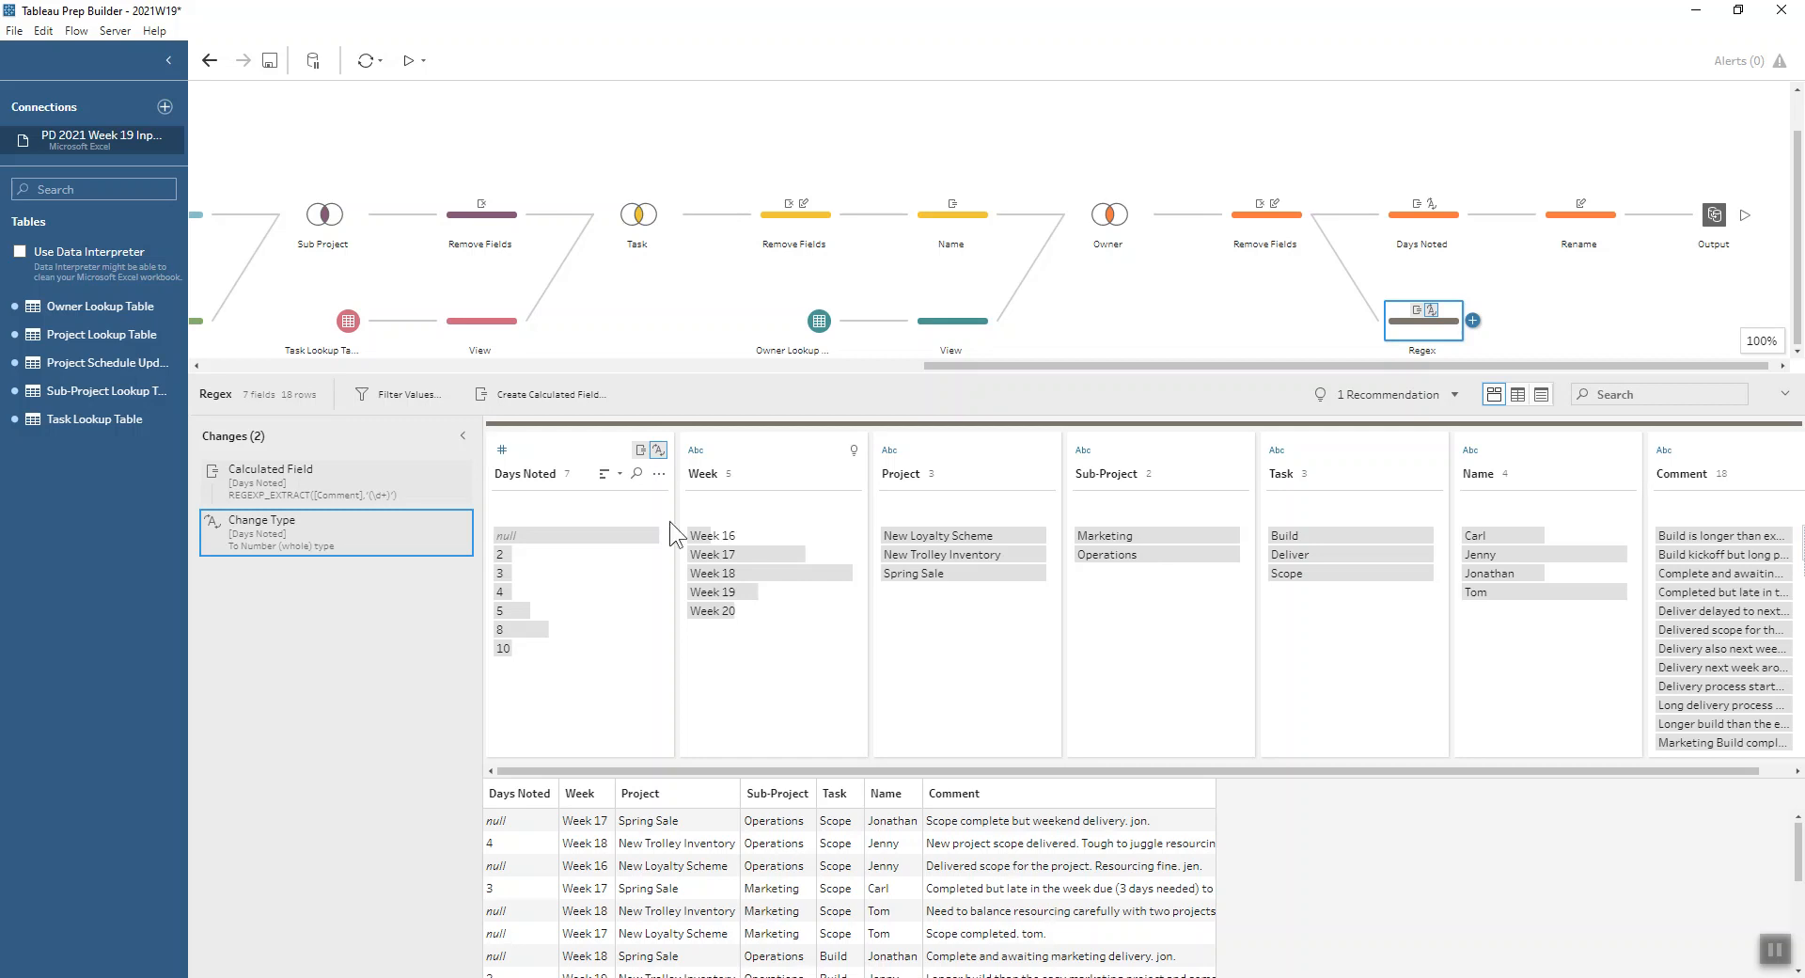
Inspect the Days Noted step's Dates Noted calculation mid([Comment], find([Comment],' days')-2 ,2) and close its editor without changing it
left_click(1396, 217)
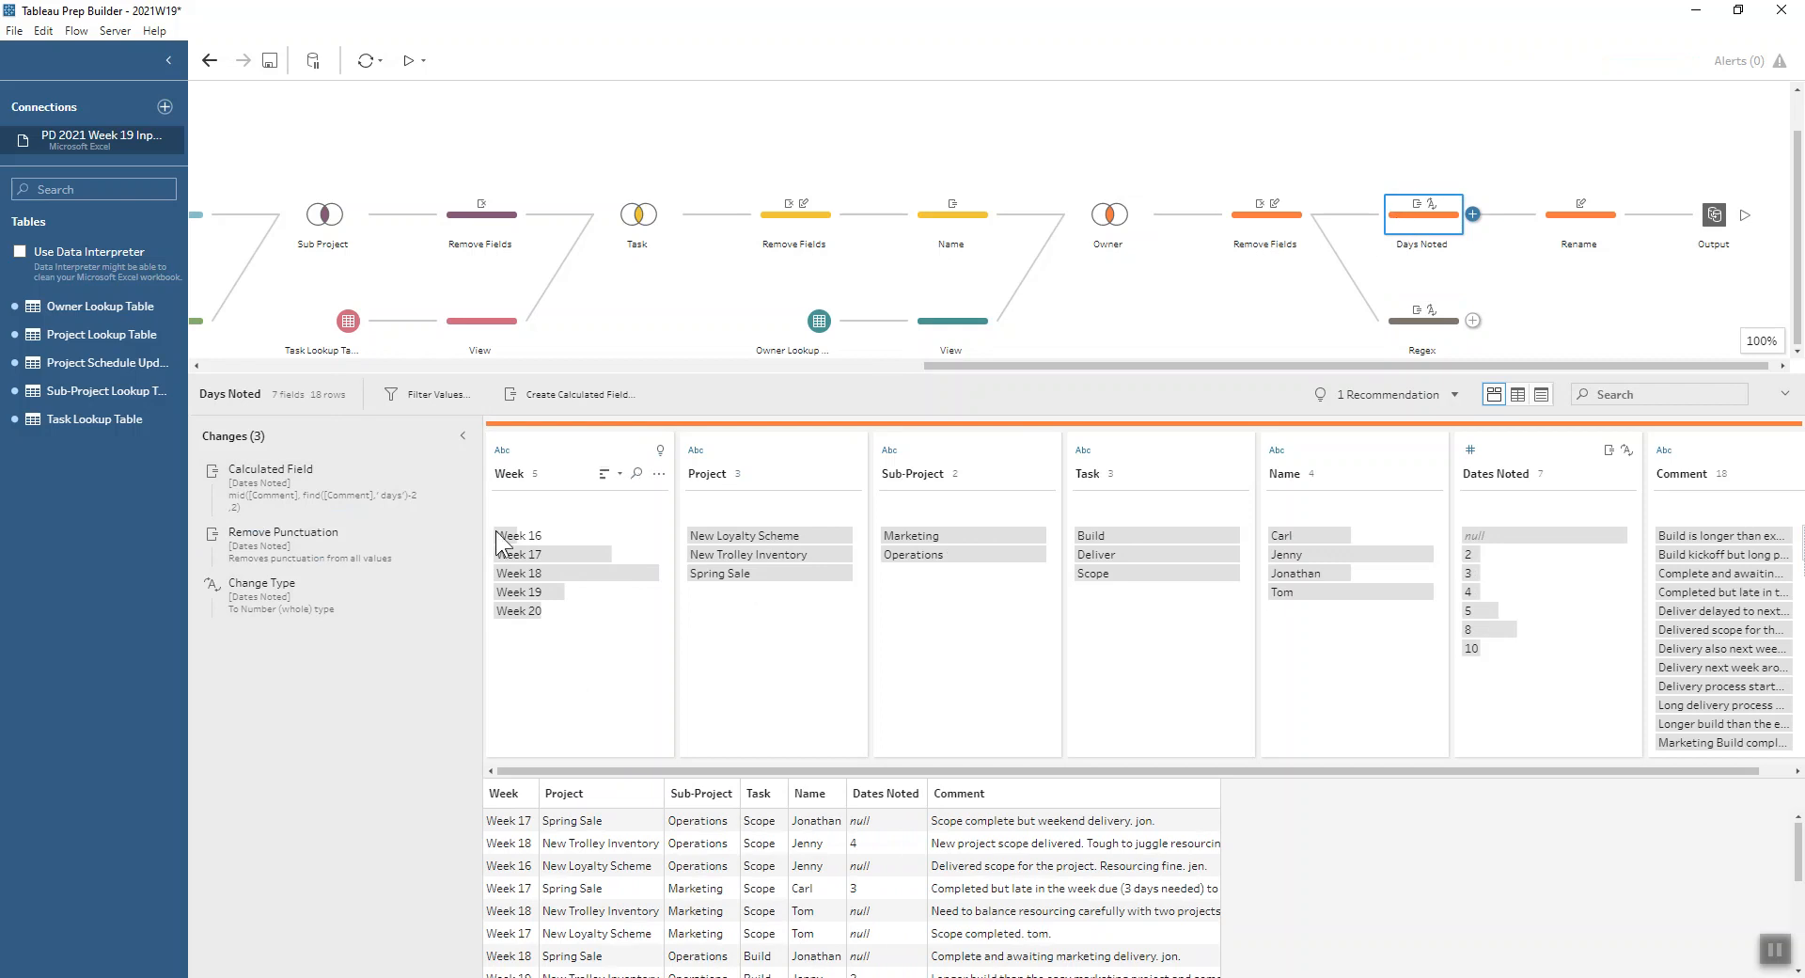
left_click(437, 472)
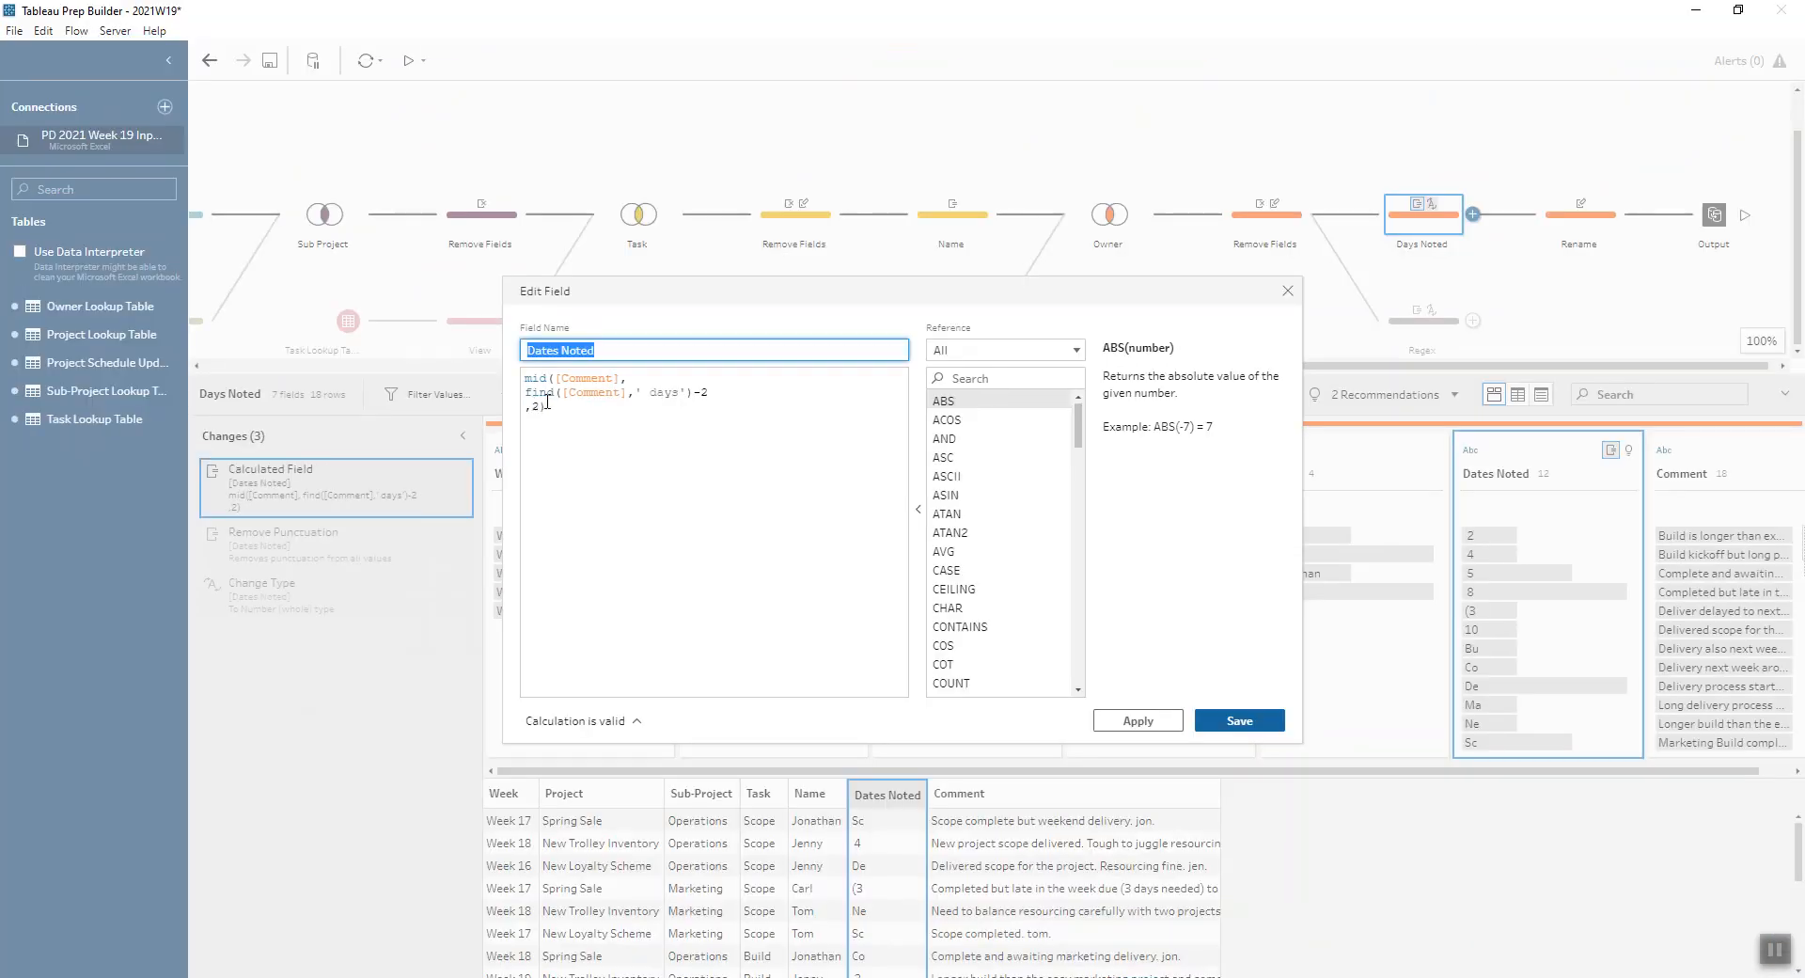
left_click(1286, 291)
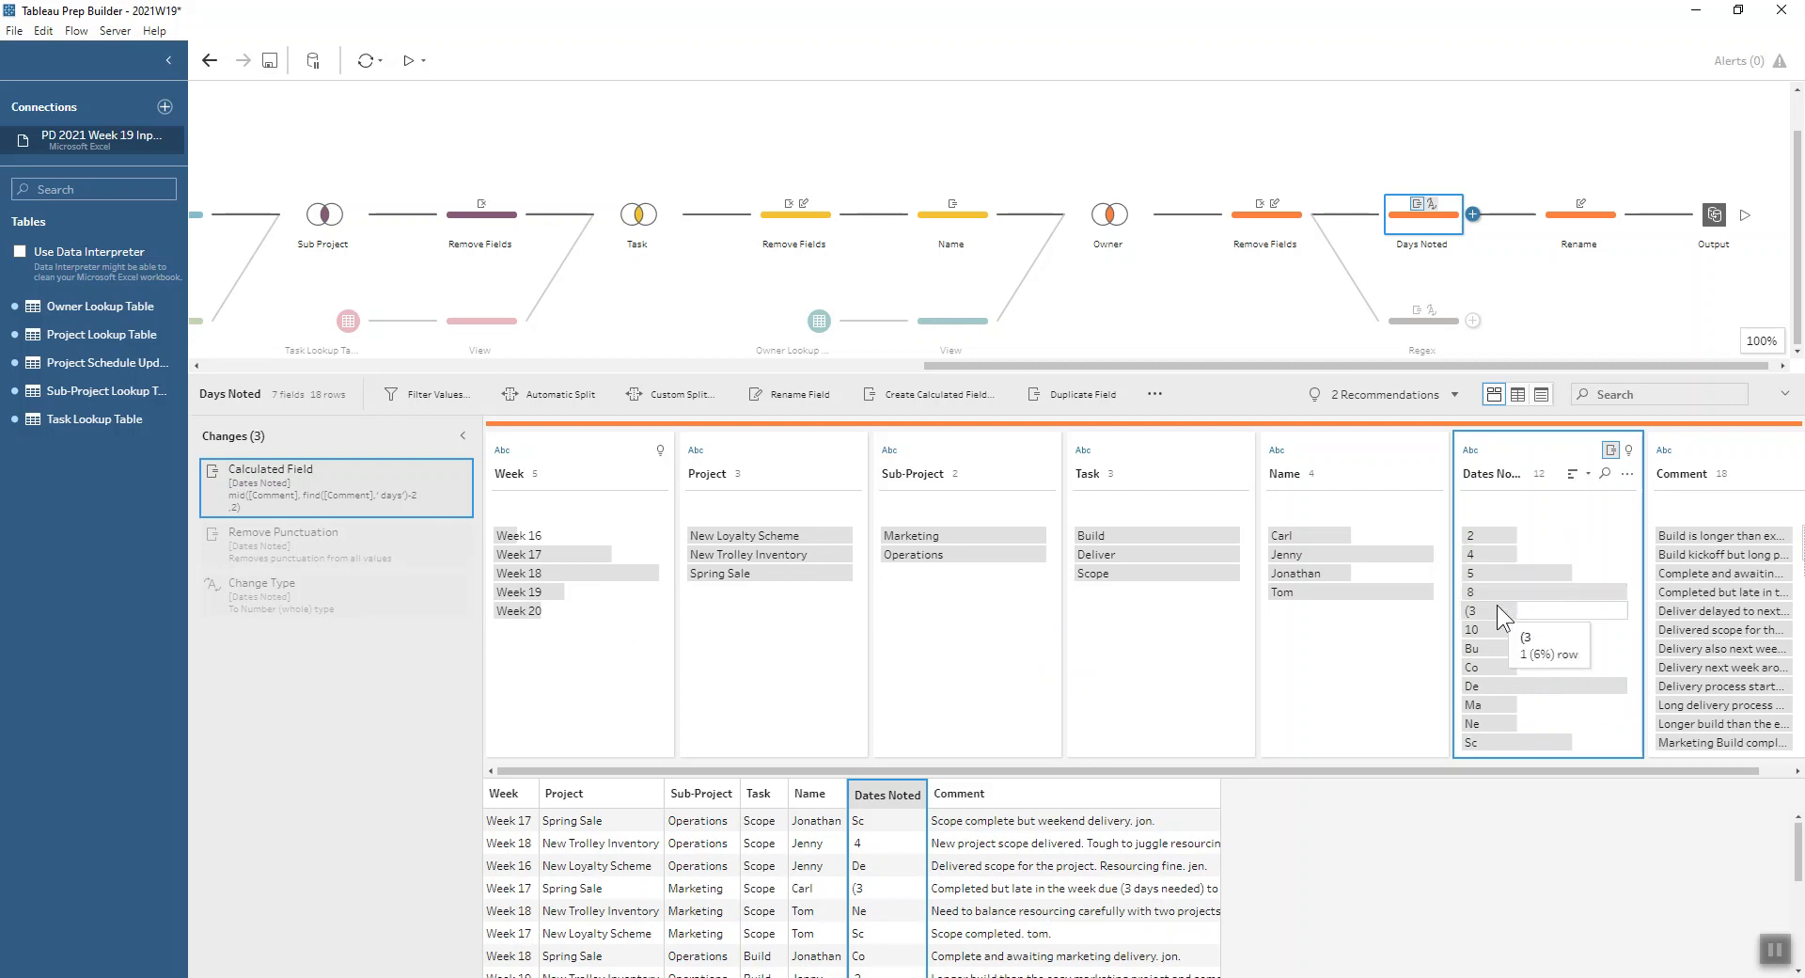
Check the Clean and data type options of the Dates Noted field, and review the Days Noted step's Change Type result
left_click(1628, 473)
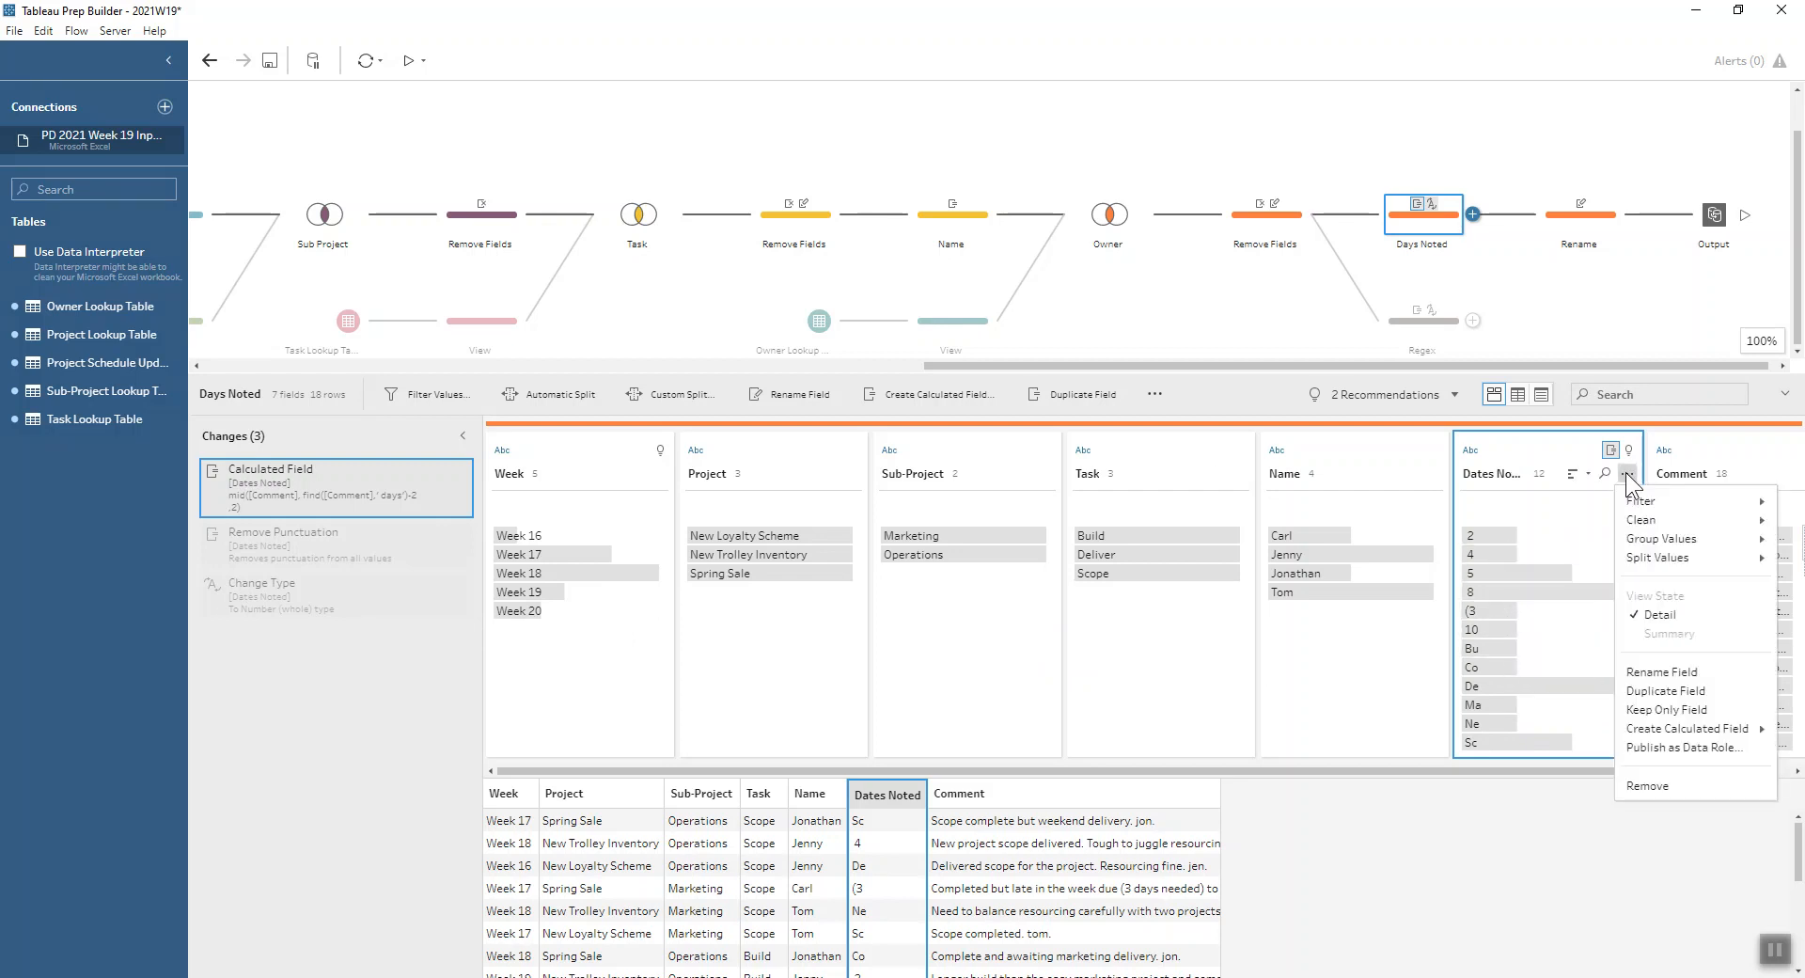
mouse_move(1642, 522)
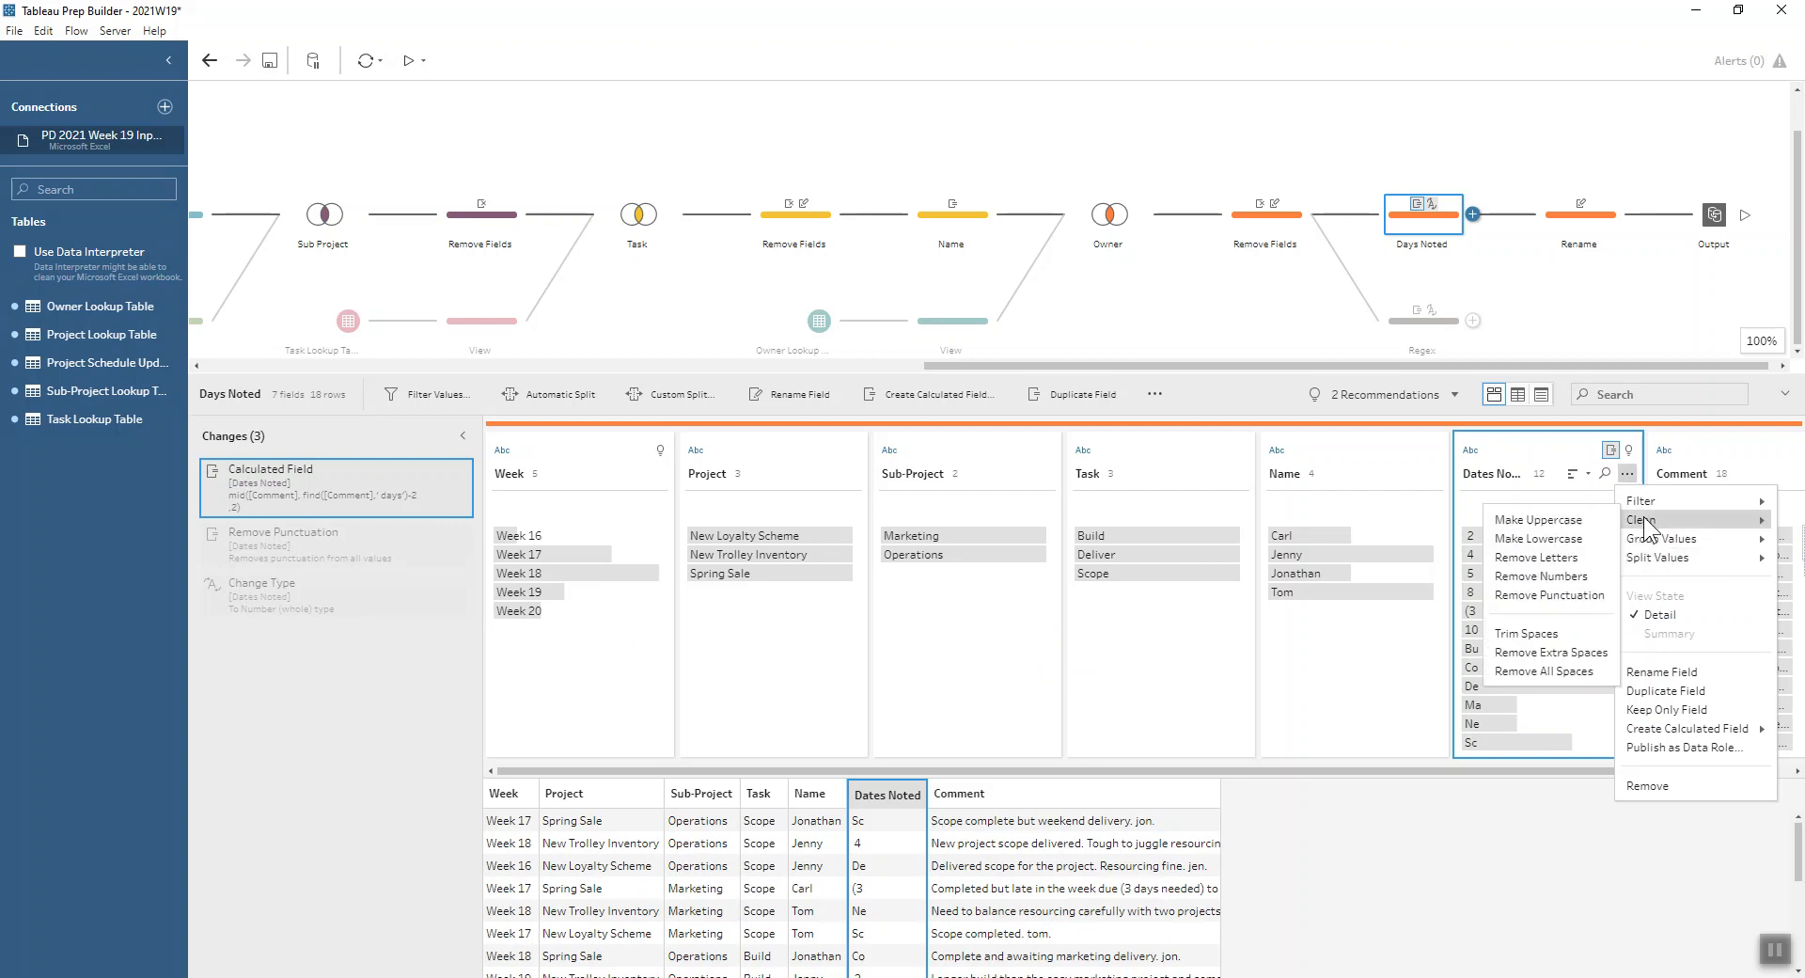
left_click(1428, 666)
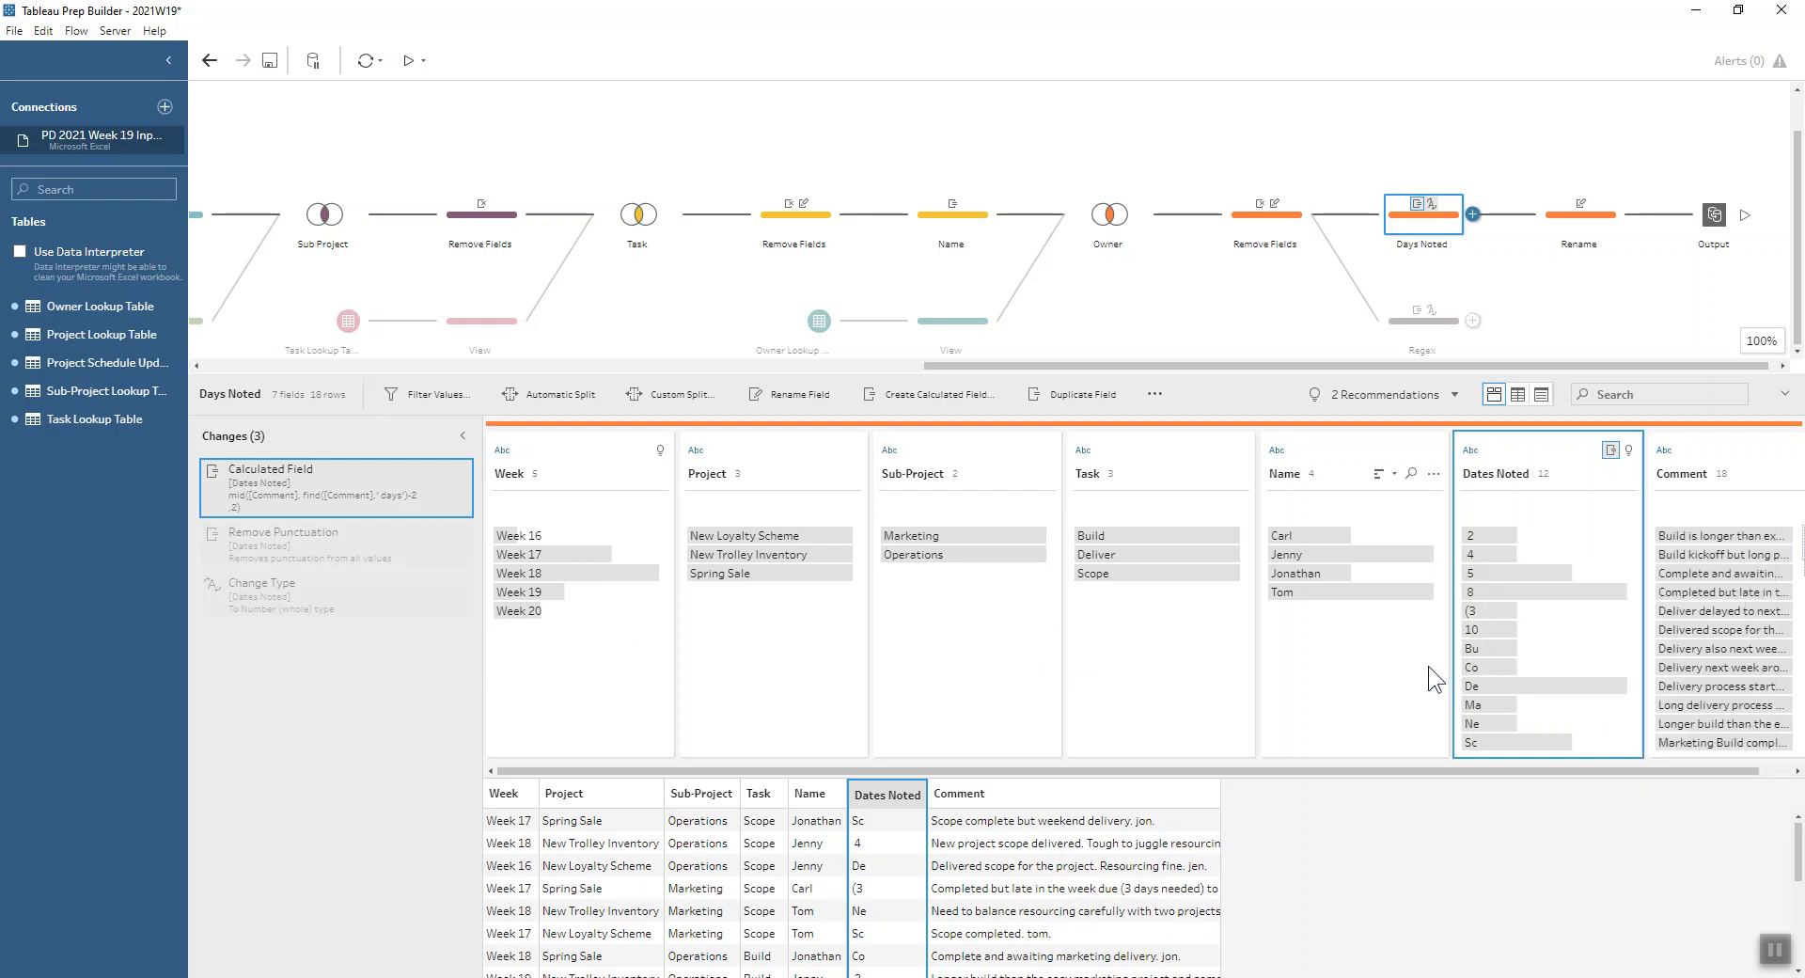
left_click(1472, 445)
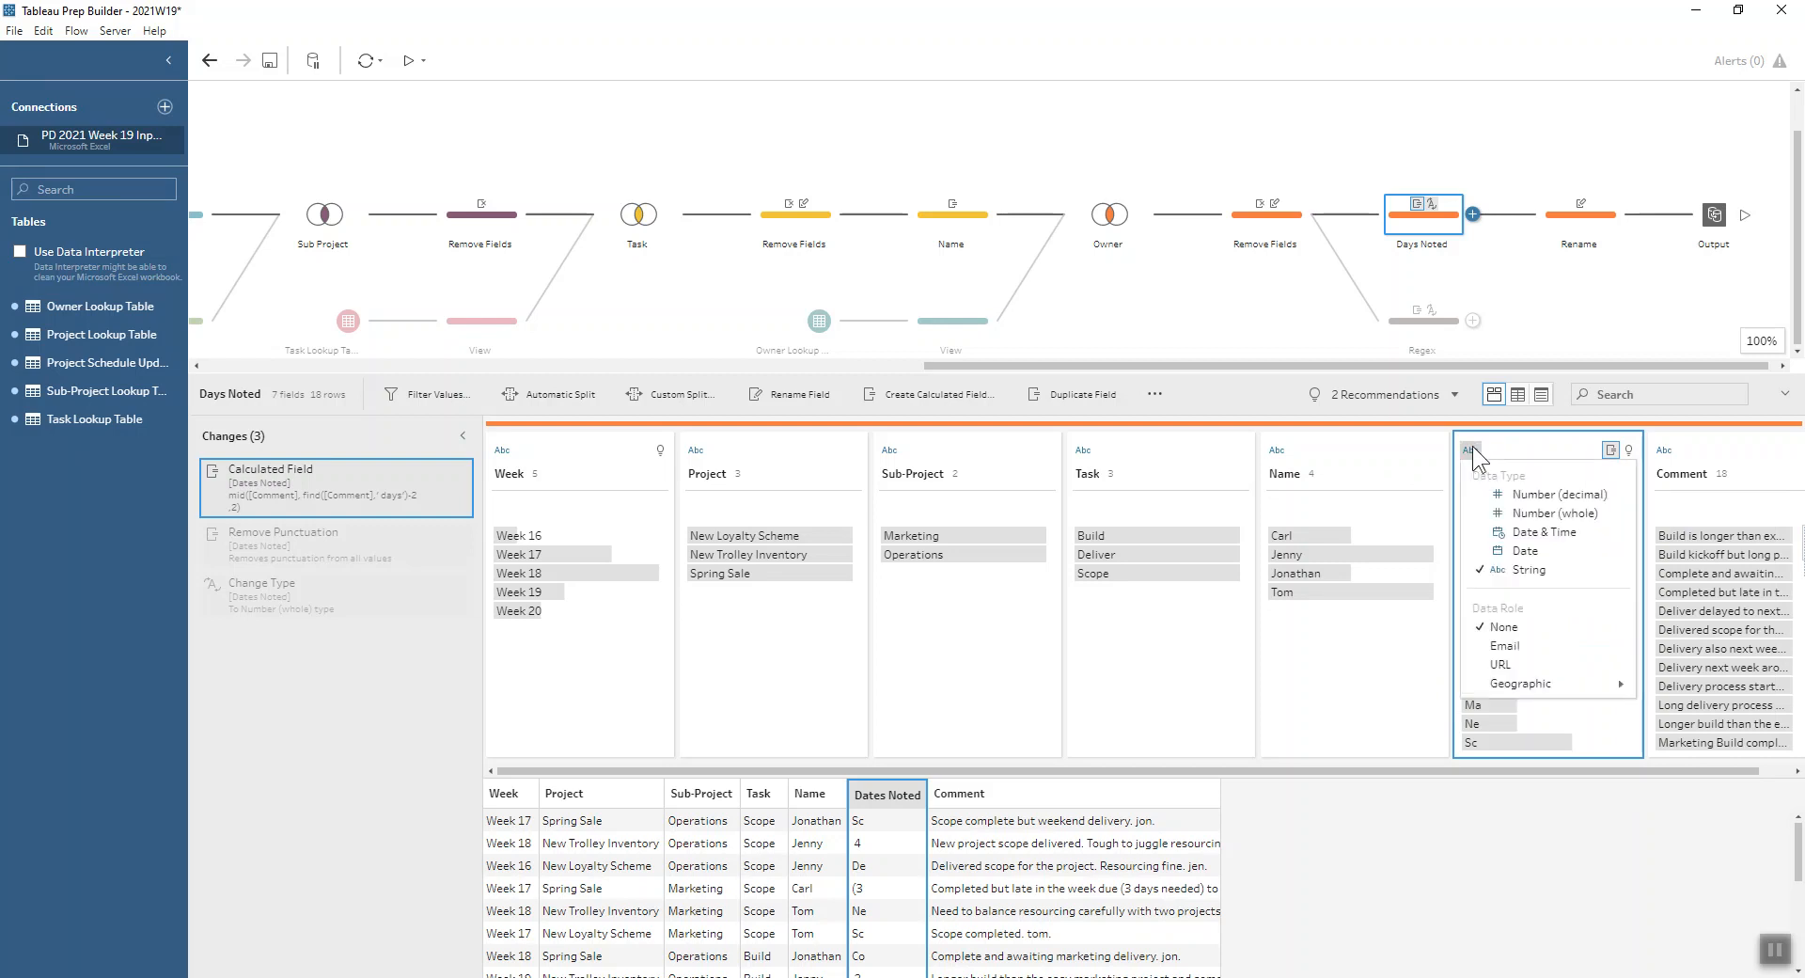
left_click(1374, 640)
left_click(291, 583)
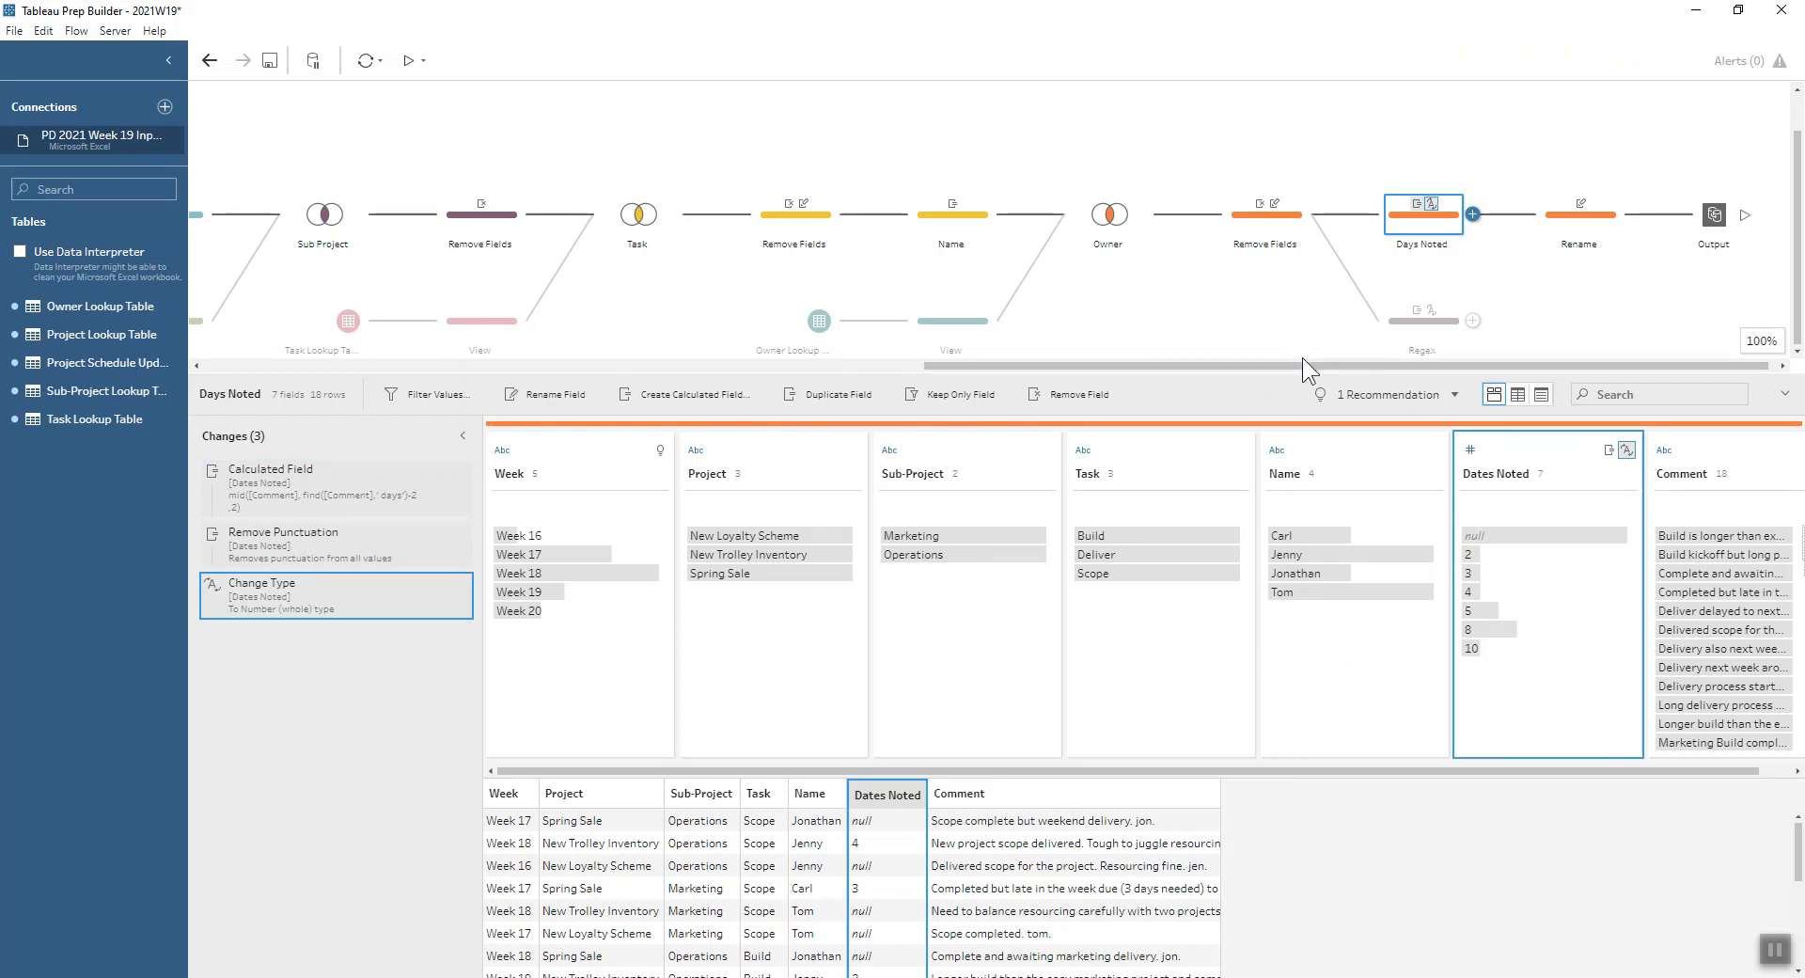
Review the Rename step's change of the Comment field to Detail
left_click_drag(1307, 364, 1367, 363)
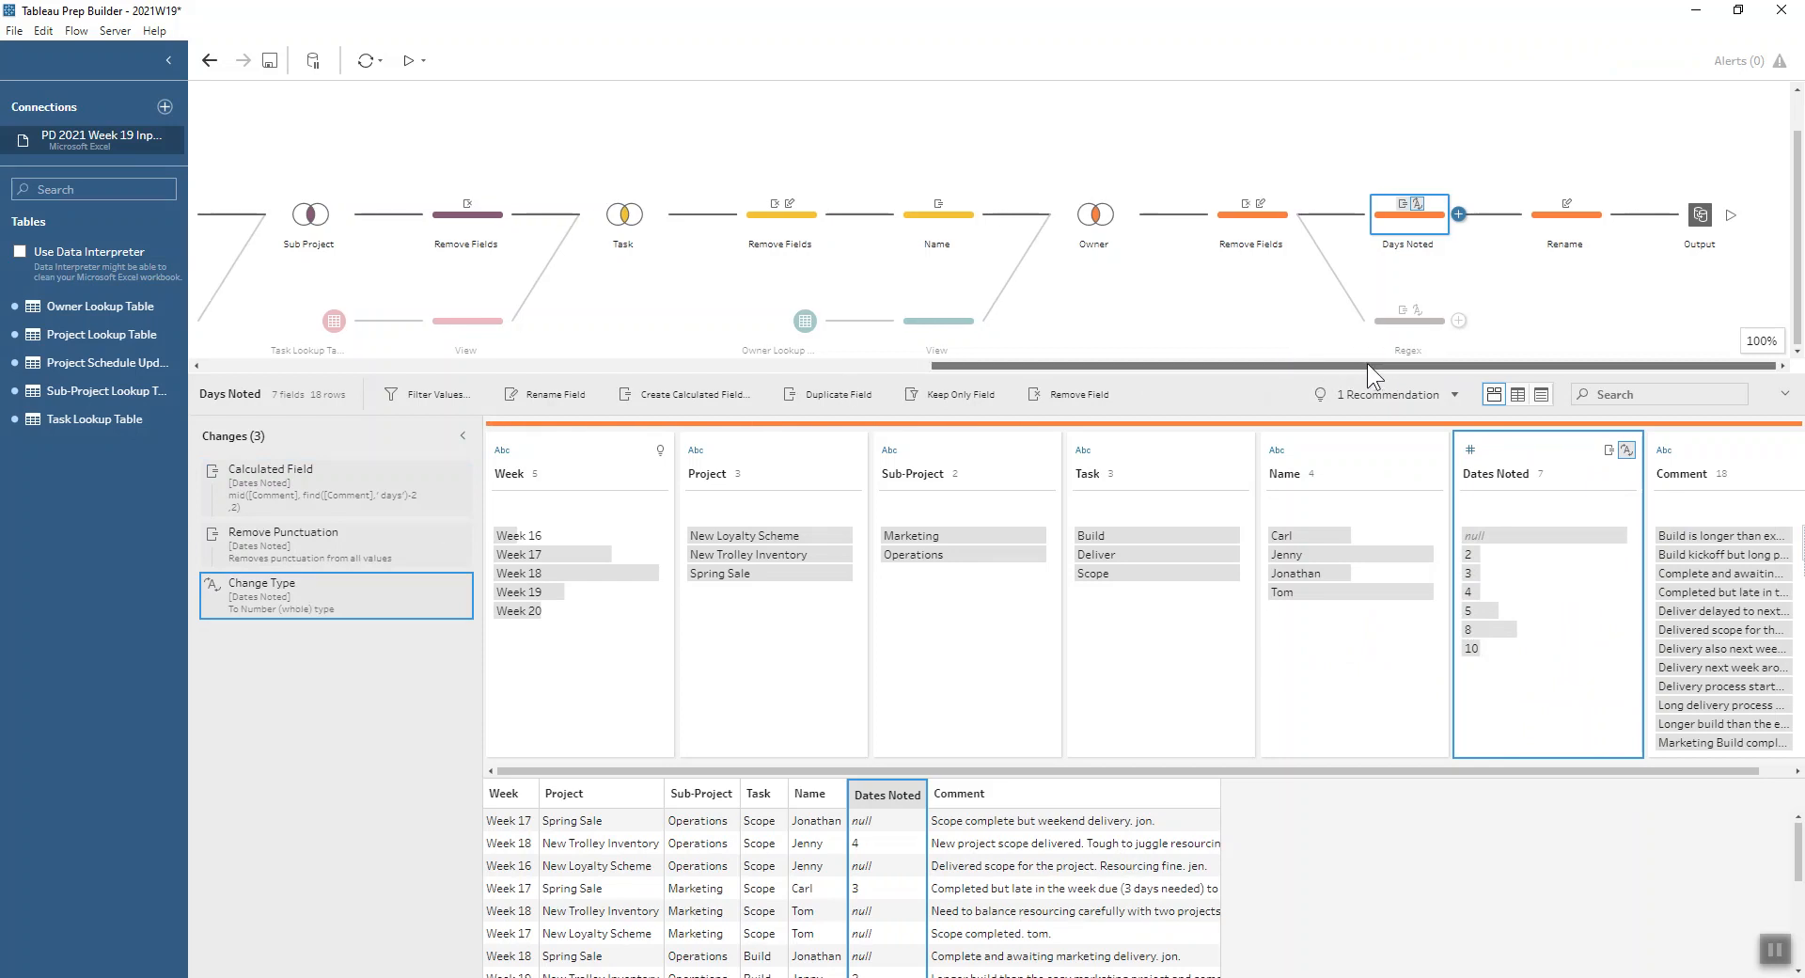
left_click(1554, 230)
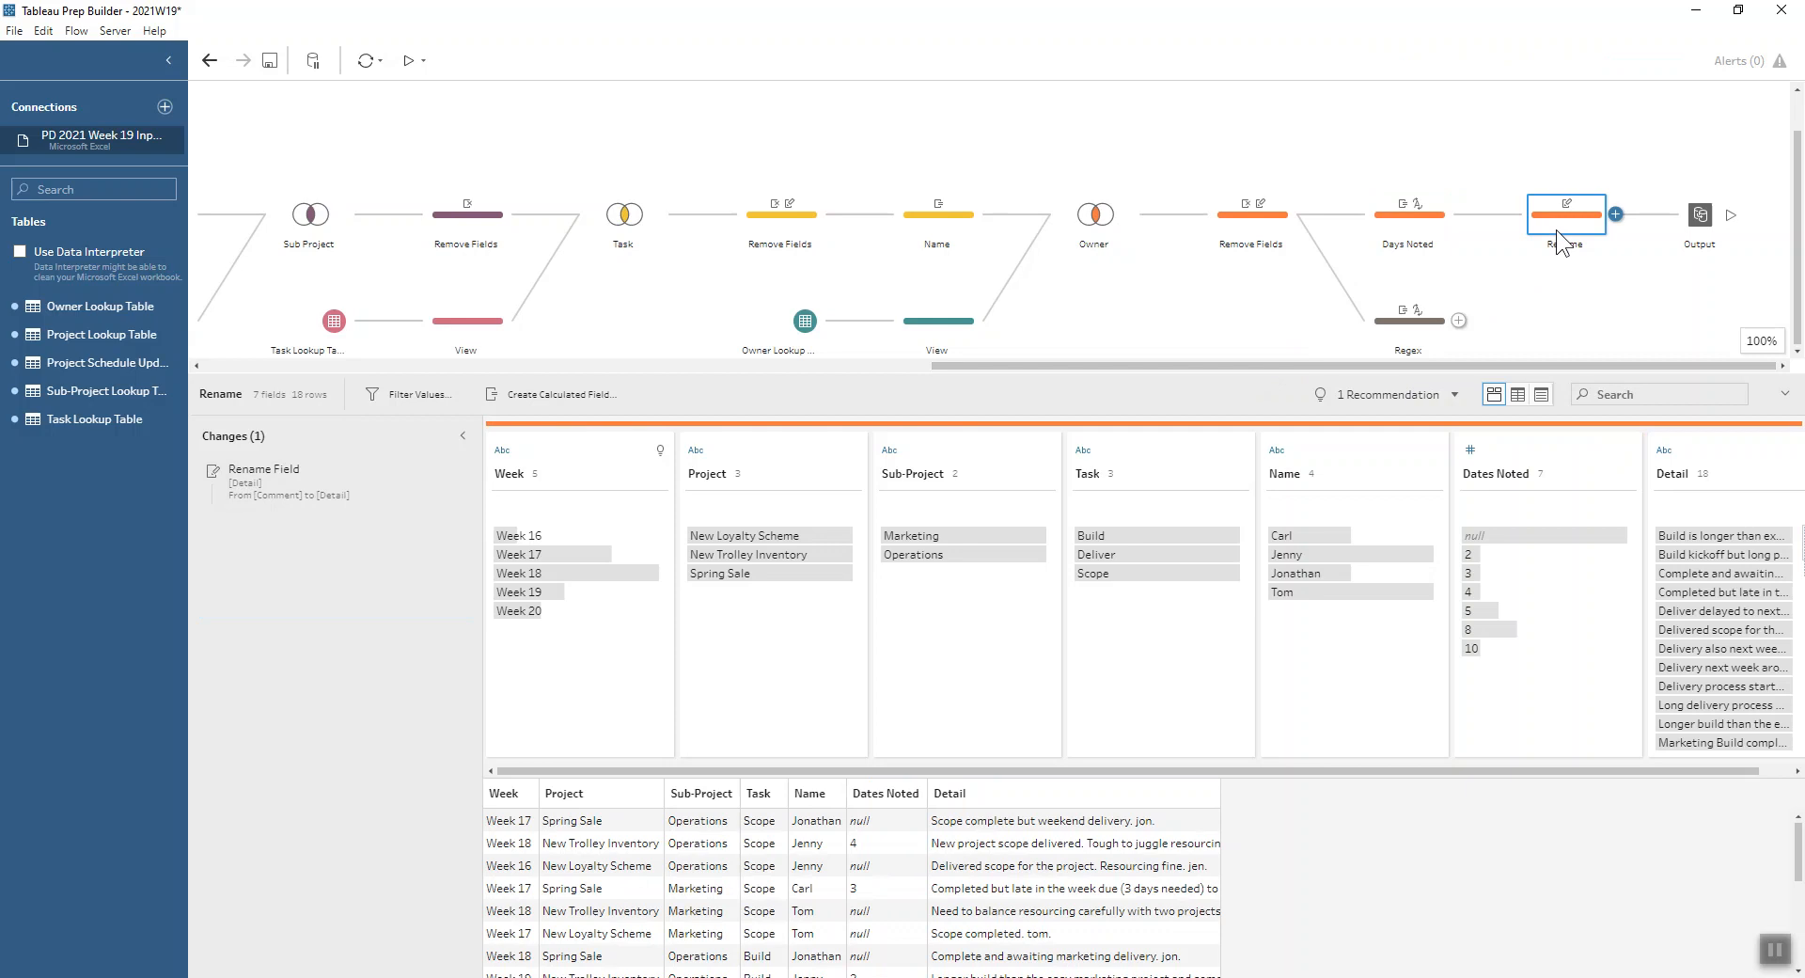